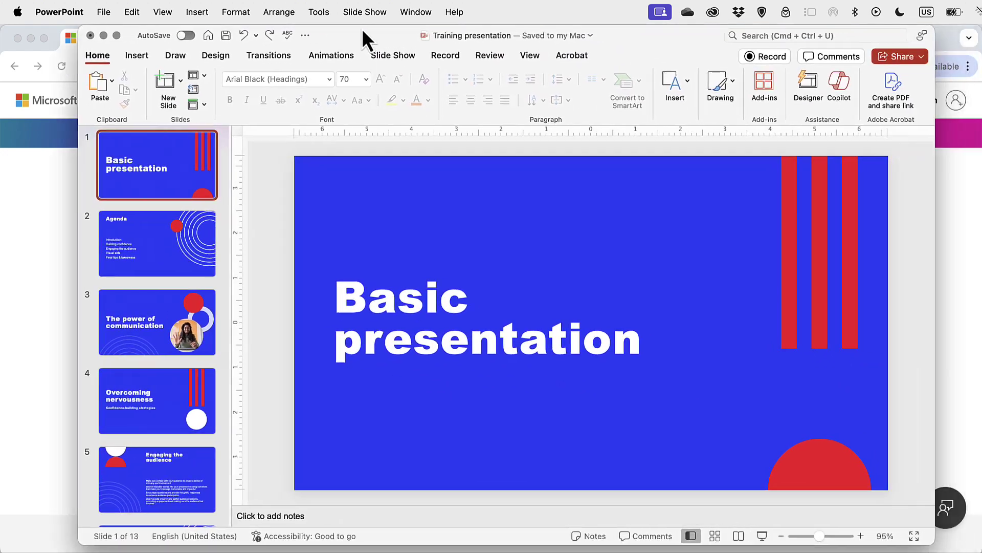
# Step: Preview the Training presentation's custom slide layouts in the Layout gallery, then close it
pyautogui.click(206, 77)
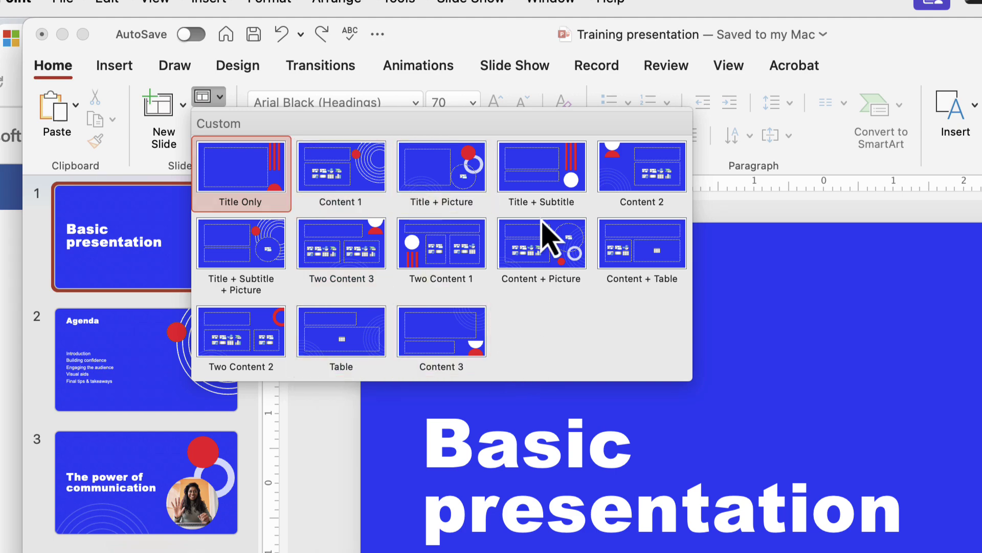
pyautogui.click(437, 51)
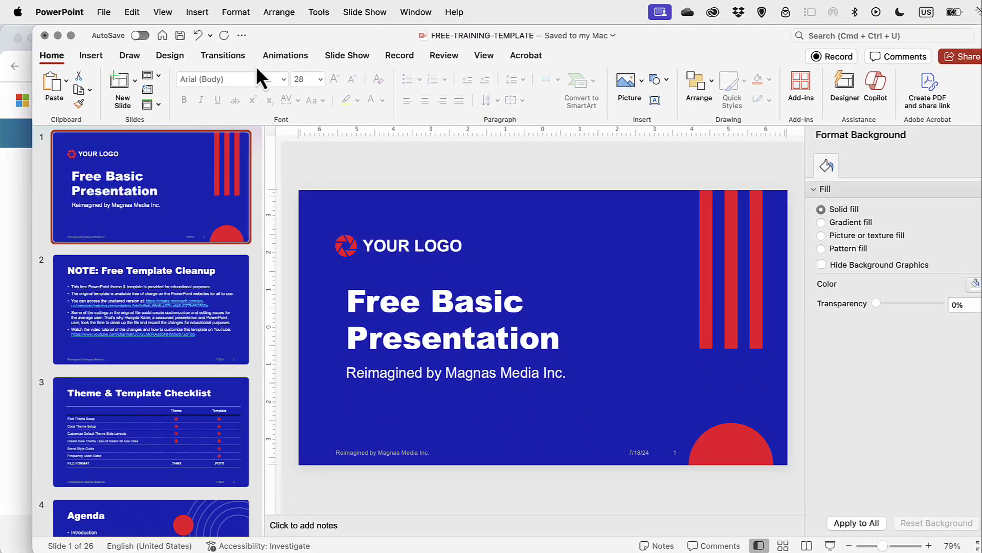
# Step: Apply the Magnas-Training-Cleanup-Light Title Slide layout to slide 1, then revert to the blue Title Slide
pyautogui.click(155, 77)
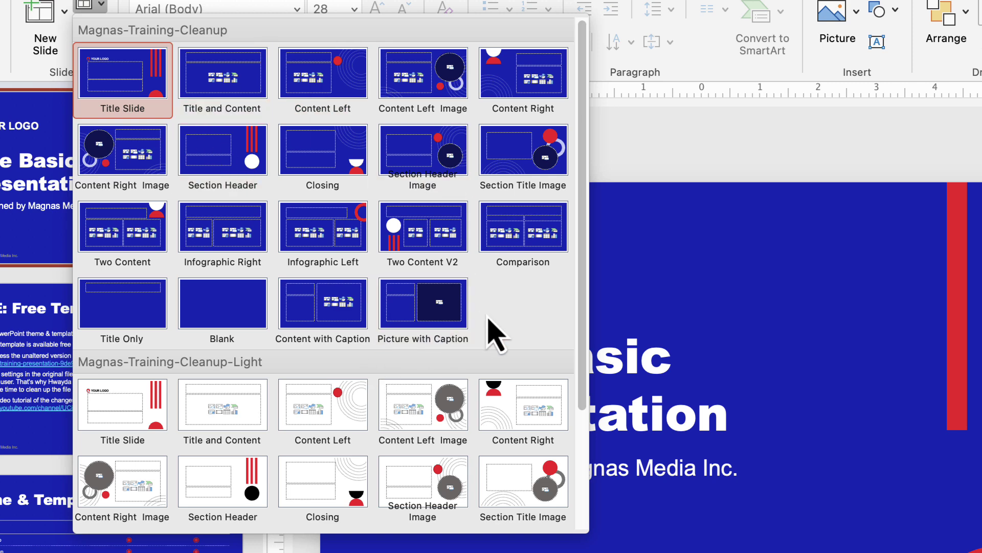
pyautogui.scroll(-3, 495, 332)
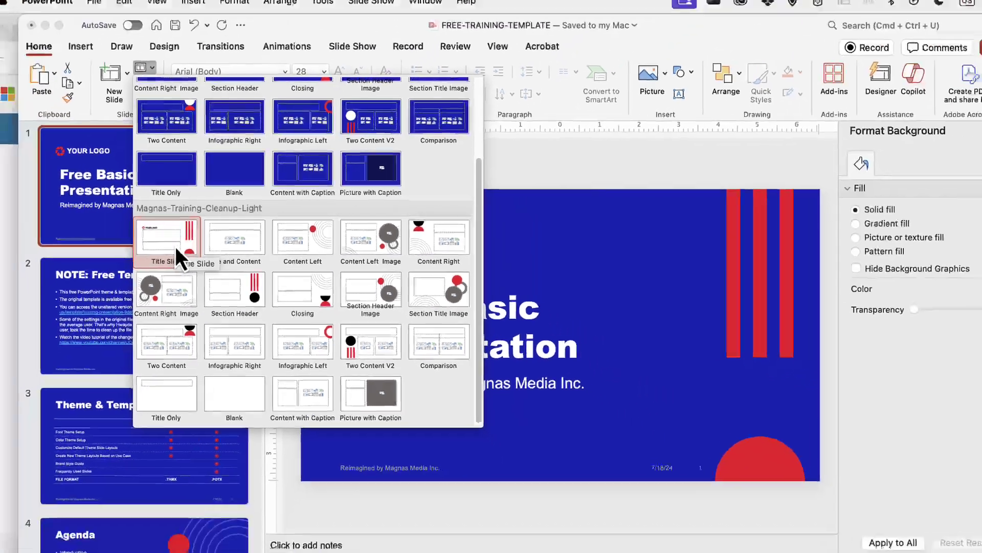
pyautogui.click(137, 276)
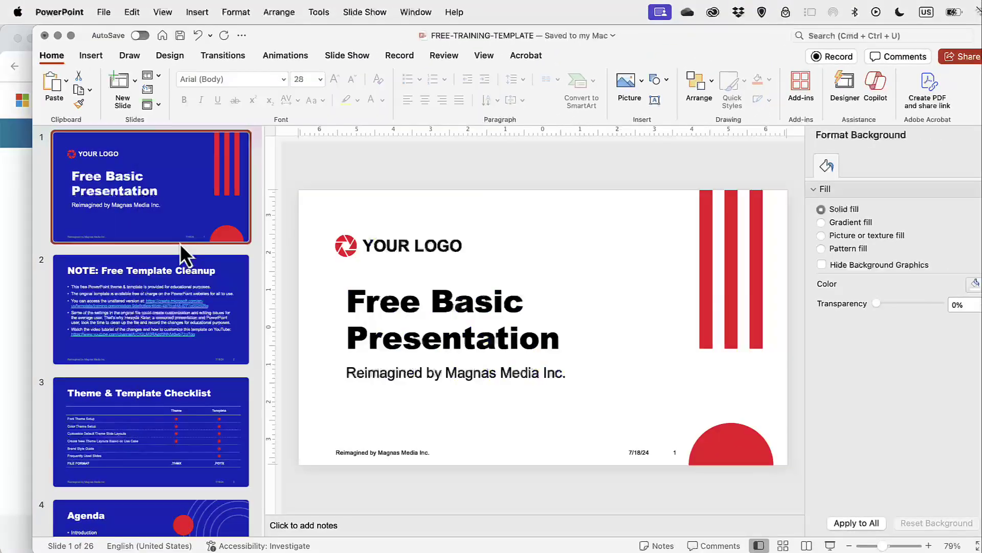
pyautogui.click(158, 75)
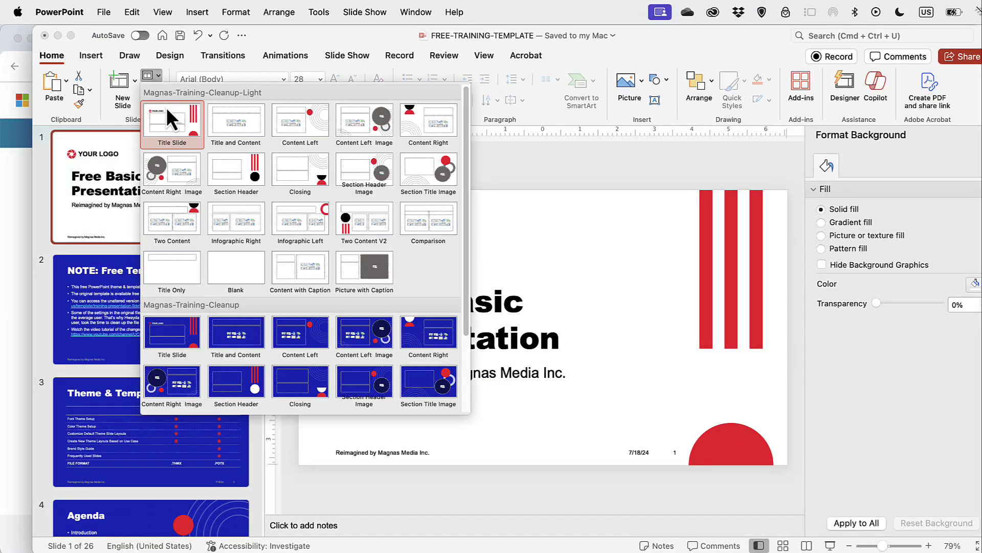
pyautogui.click(176, 332)
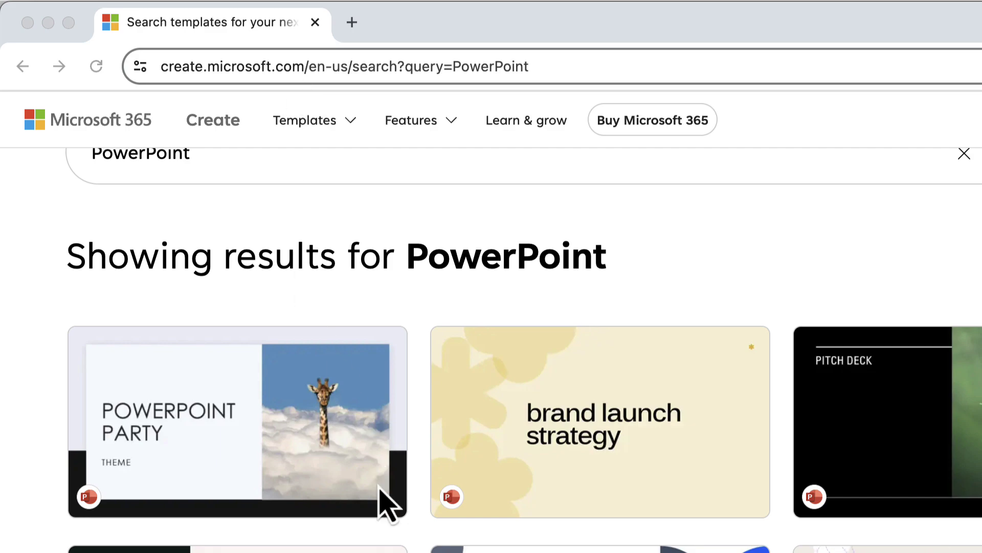
# Step: Scroll the PowerPoint template results and open the blue Training presentation template
pyautogui.scroll(-15, 387, 504)
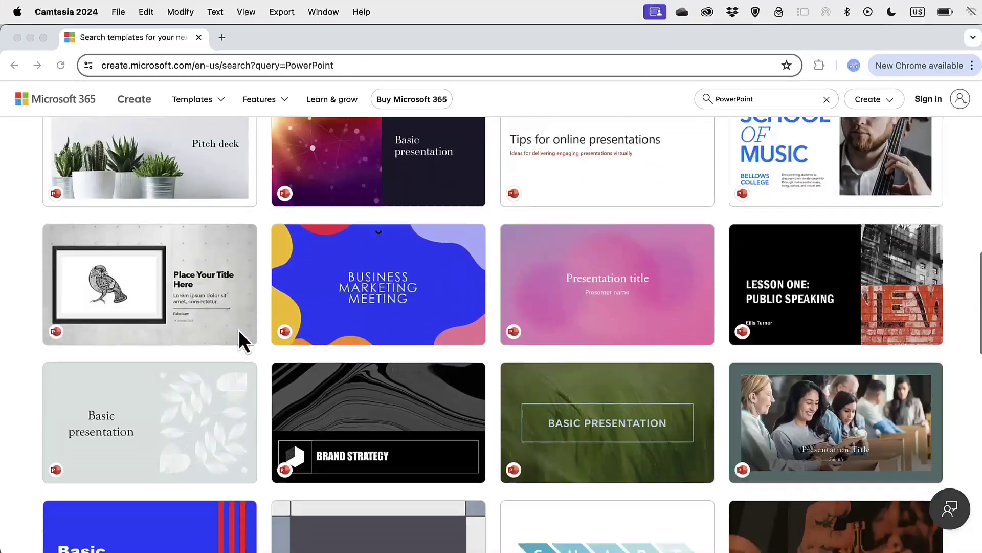
pyautogui.scroll(-6, 239, 331)
pyautogui.click(171, 248)
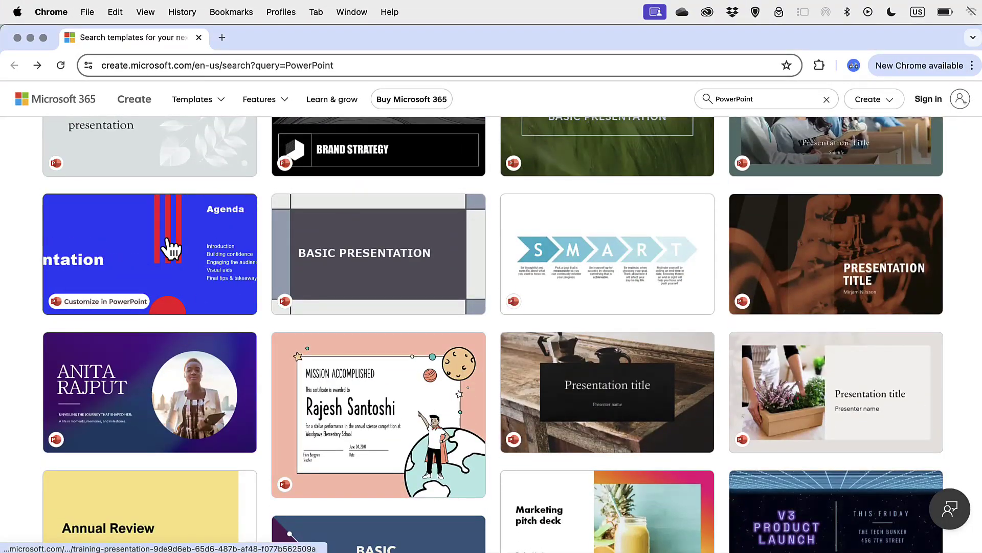
pyautogui.click(171, 247)
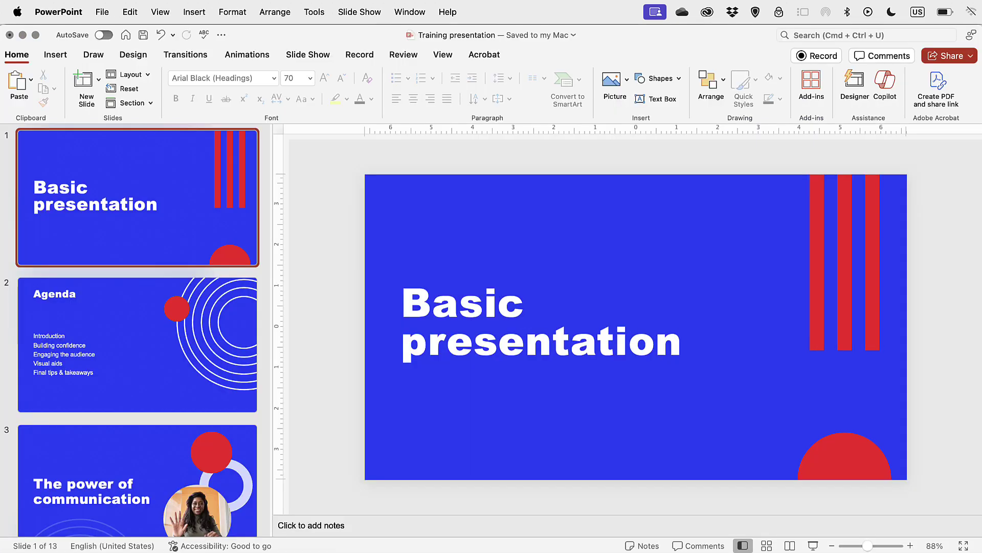
# Step: Browse slides 2–6: Agenda, slide 3, Overcoming nervousness, Engaging the audience, Selecting visual aids
pyautogui.click(136, 305)
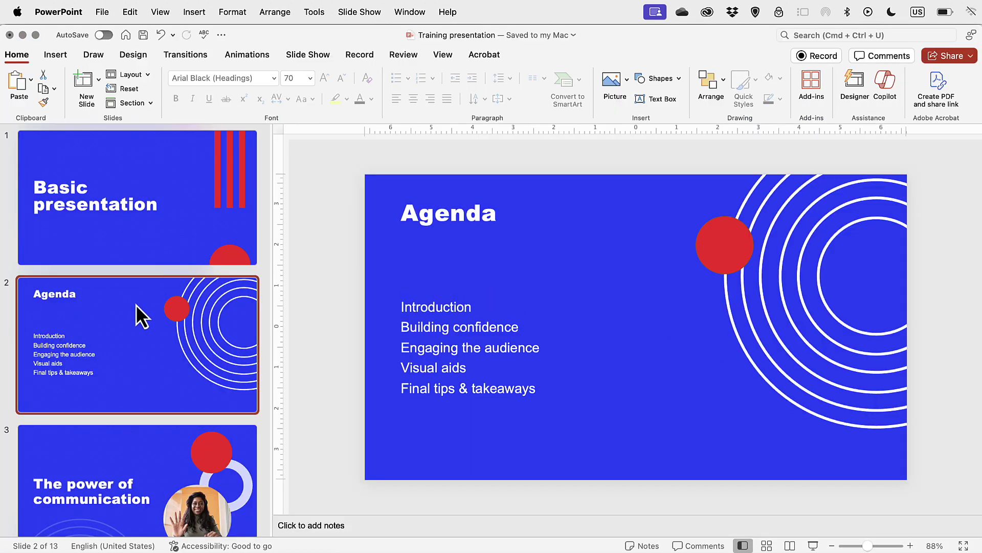
pyautogui.scroll(-5, 138, 304)
pyautogui.click(134, 228)
pyautogui.click(139, 342)
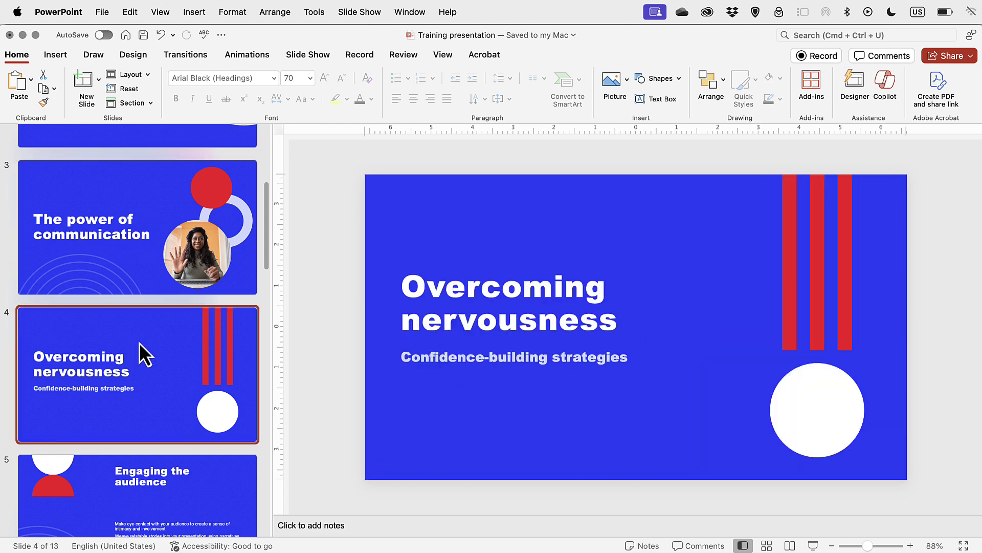
pyautogui.scroll(-2, 140, 339)
pyautogui.scroll(-3, 140, 340)
pyautogui.click(142, 313)
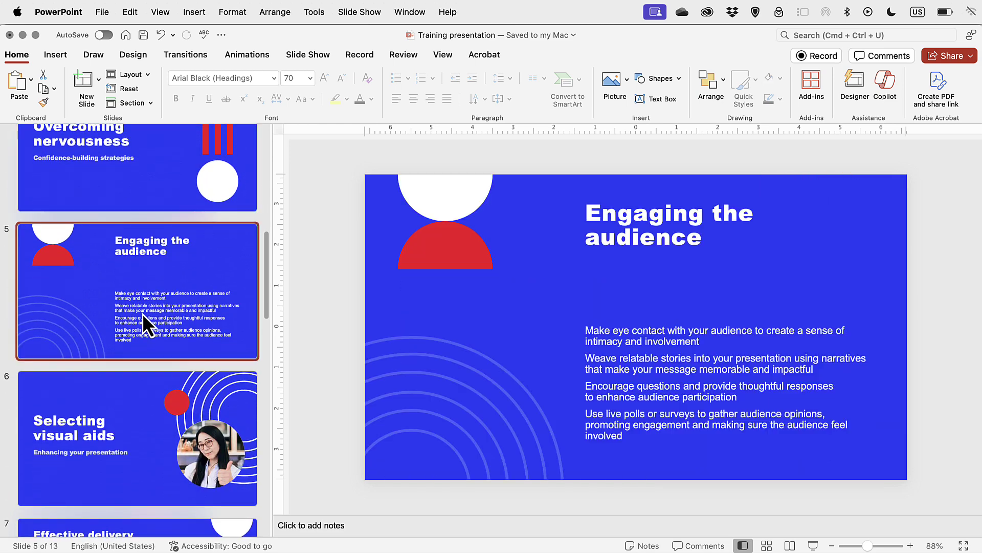
pyautogui.scroll(-1, 142, 313)
pyautogui.click(155, 364)
# Step: Return to slide 1 and display the 13 custom layouts in the Layout gallery
pyautogui.scroll(-3, 155, 365)
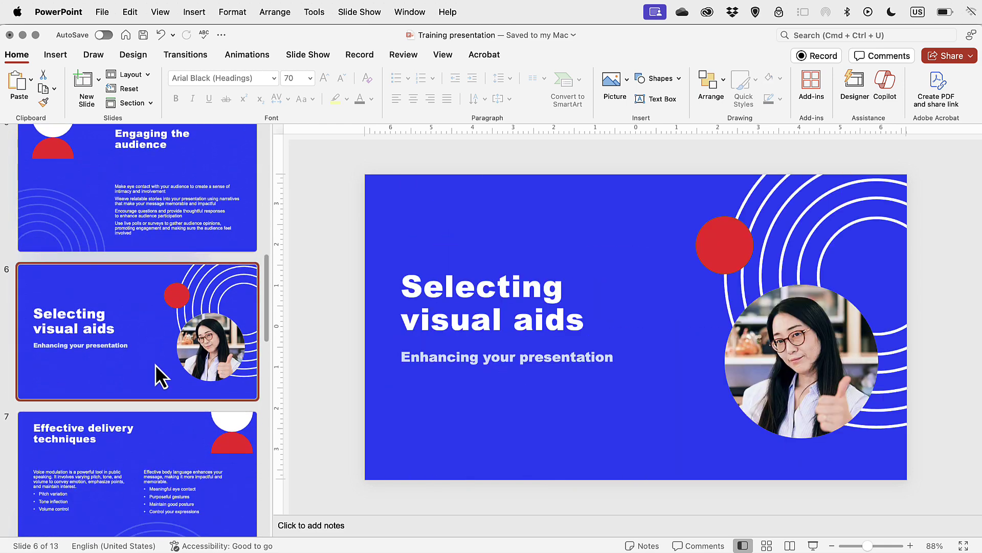
pyautogui.scroll(-13, 155, 362)
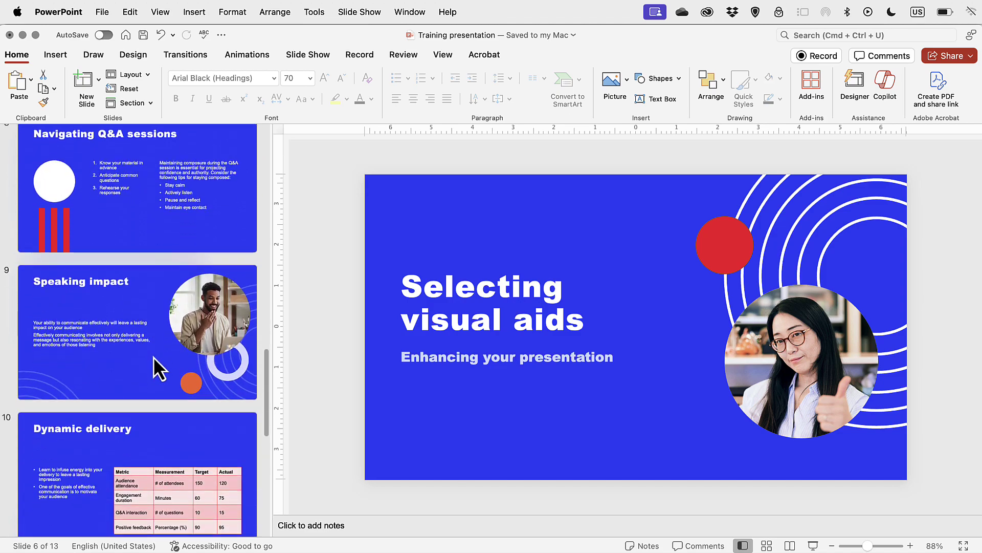
pyautogui.scroll(-3, 154, 354)
pyautogui.scroll(20, 154, 354)
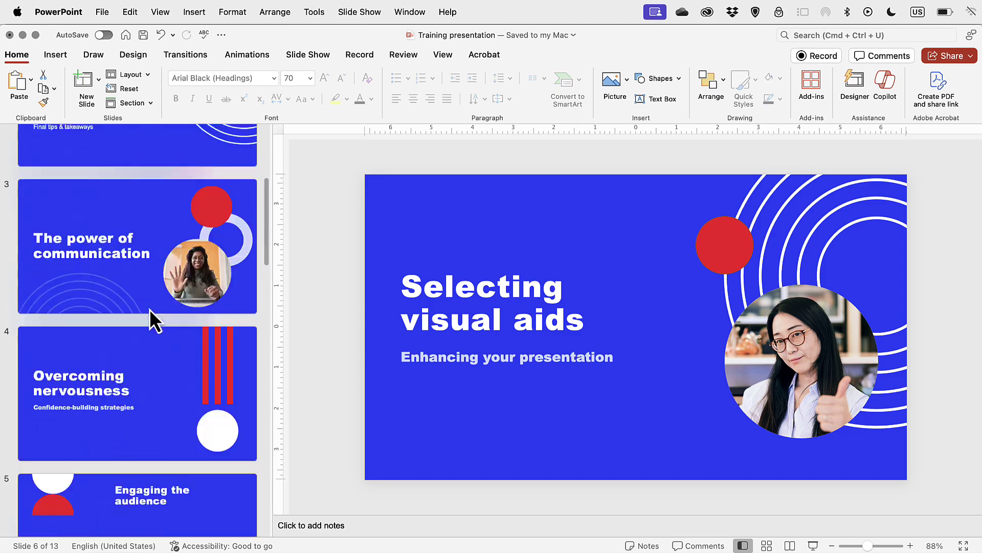
pyautogui.click(173, 231)
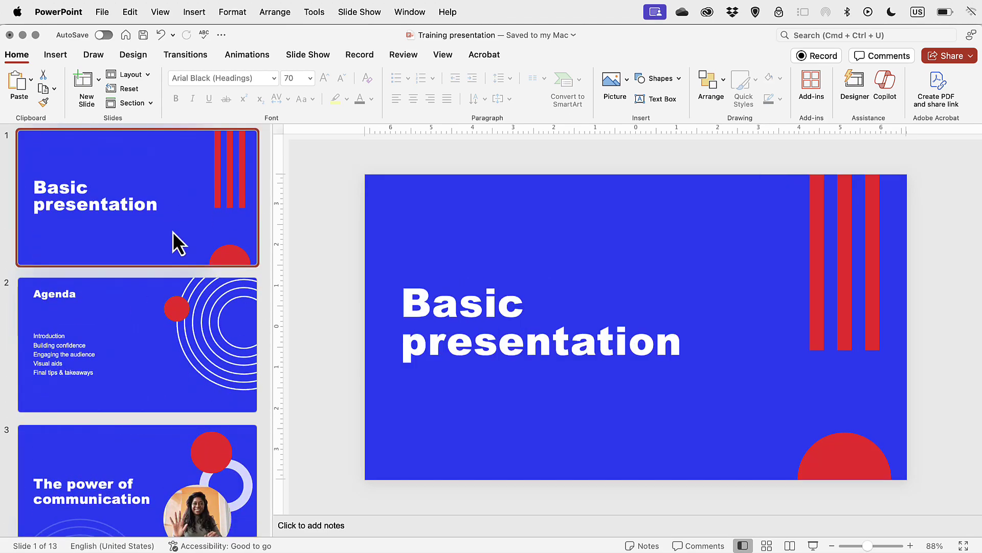
pyautogui.click(146, 76)
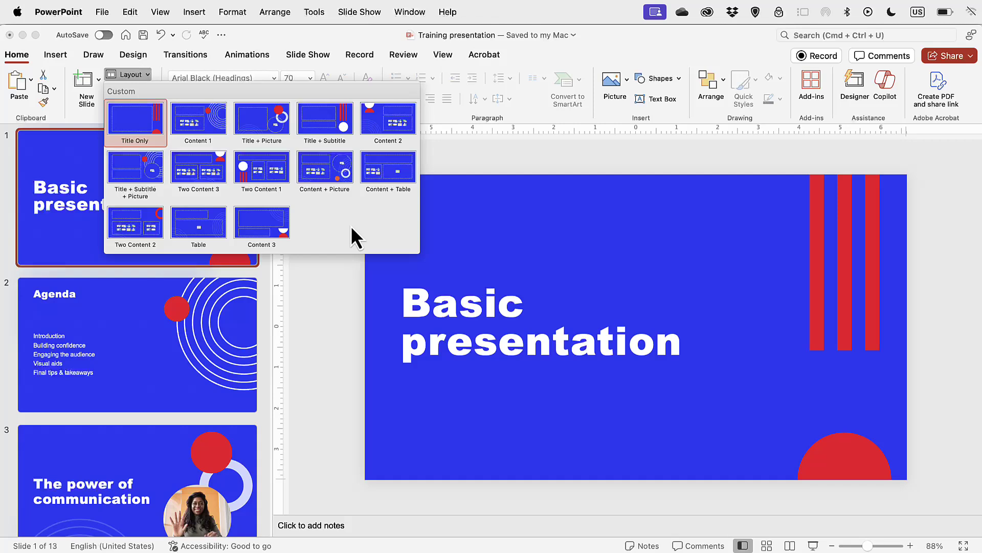
# Step: Set the Basic presentation title box's left and right text margins to 0.1" in Format Shape
pyautogui.click(441, 296)
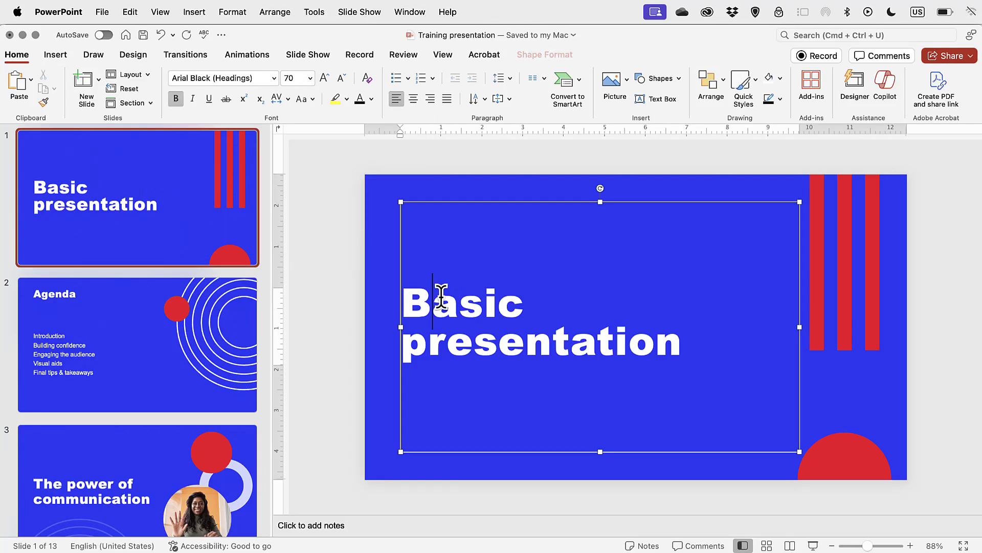
pyautogui.rightClick(402, 305)
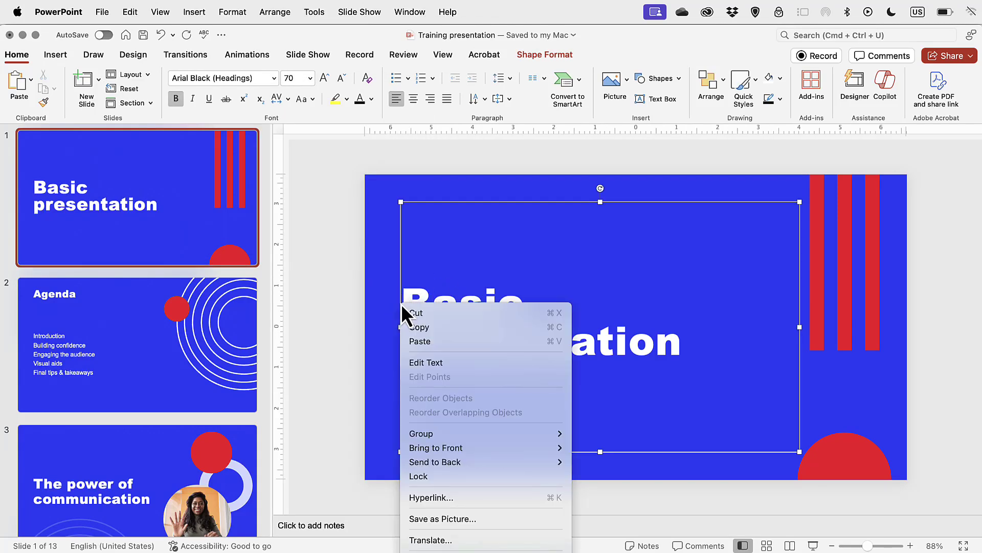
pyautogui.click(421, 201)
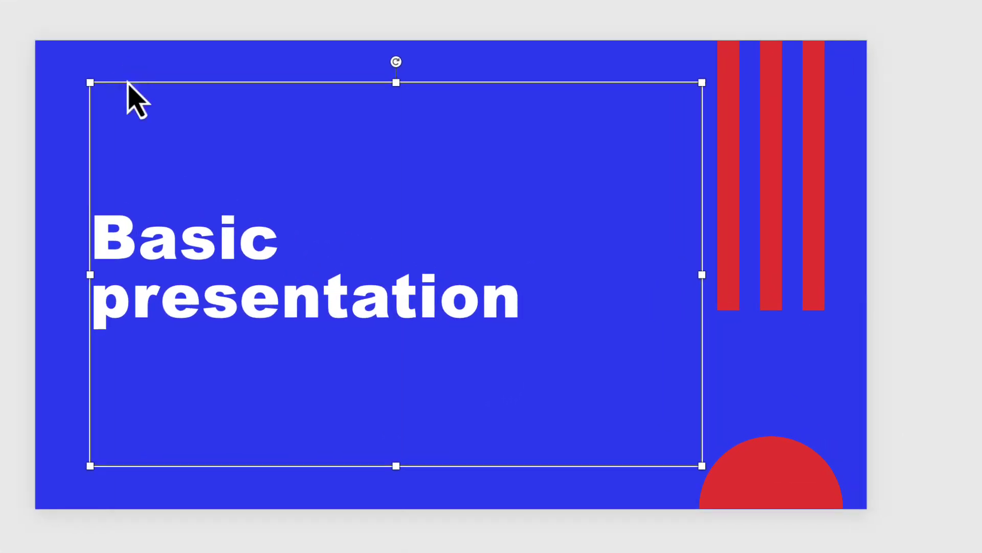
pyautogui.rightClick(238, 127)
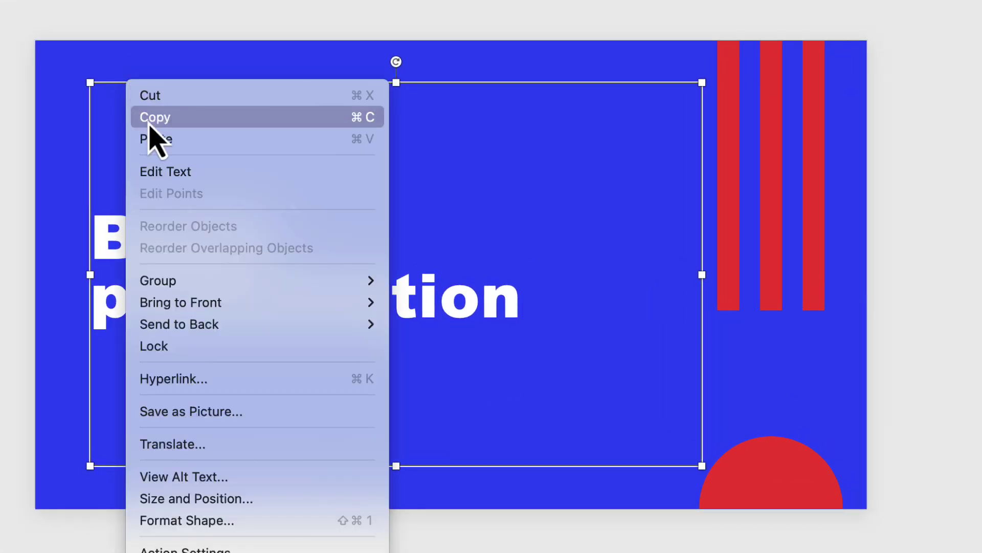
pyautogui.click(215, 521)
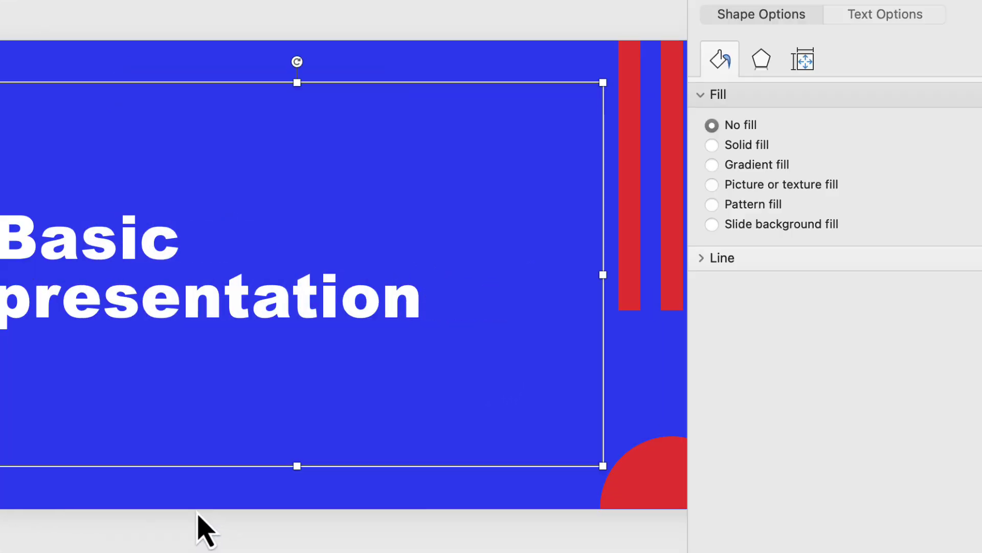
pyautogui.click(806, 64)
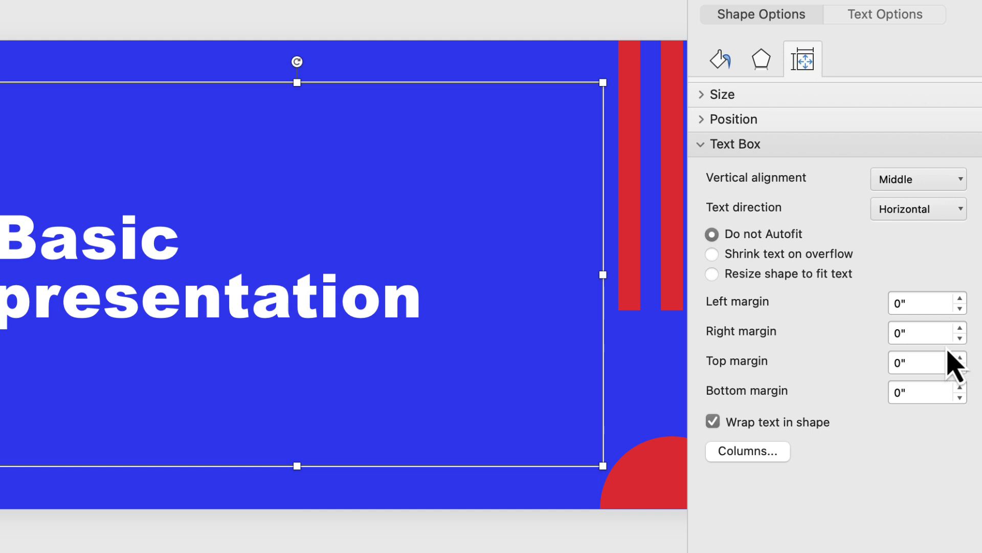
pyautogui.click(961, 298)
pyautogui.click(961, 328)
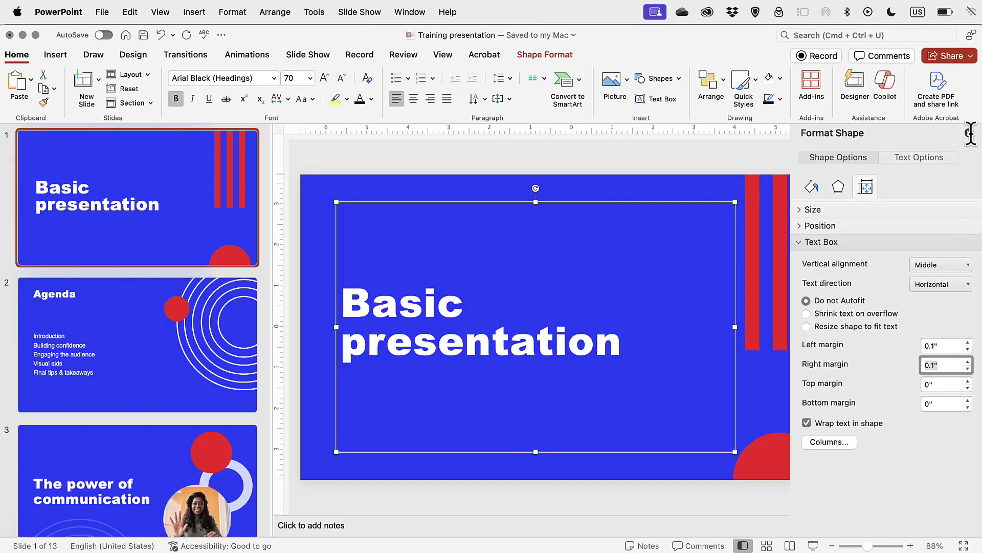
pyautogui.click(971, 133)
# Step: Create a new blank presentation, Presentation13, and shrink and reposition its window
pyautogui.click(100, 12)
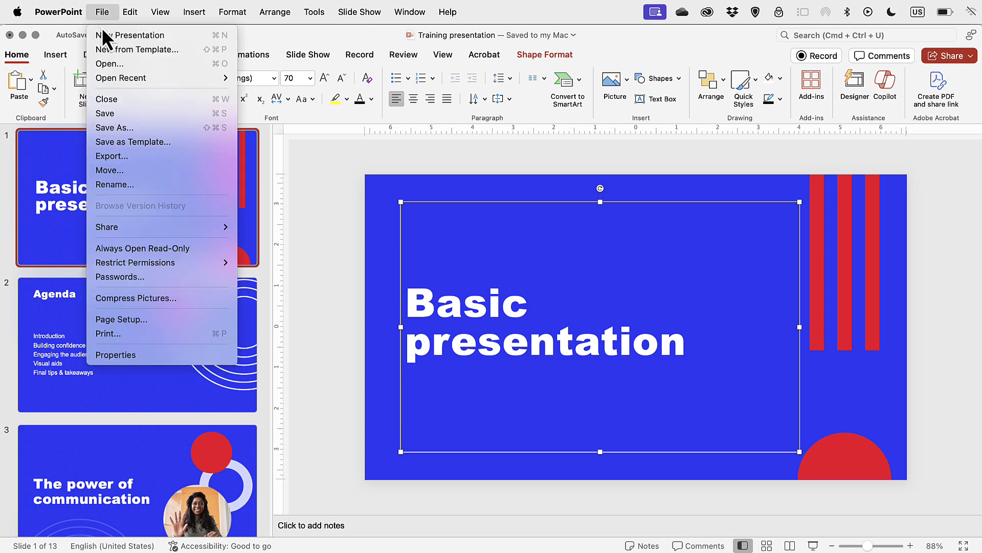
pyautogui.click(103, 34)
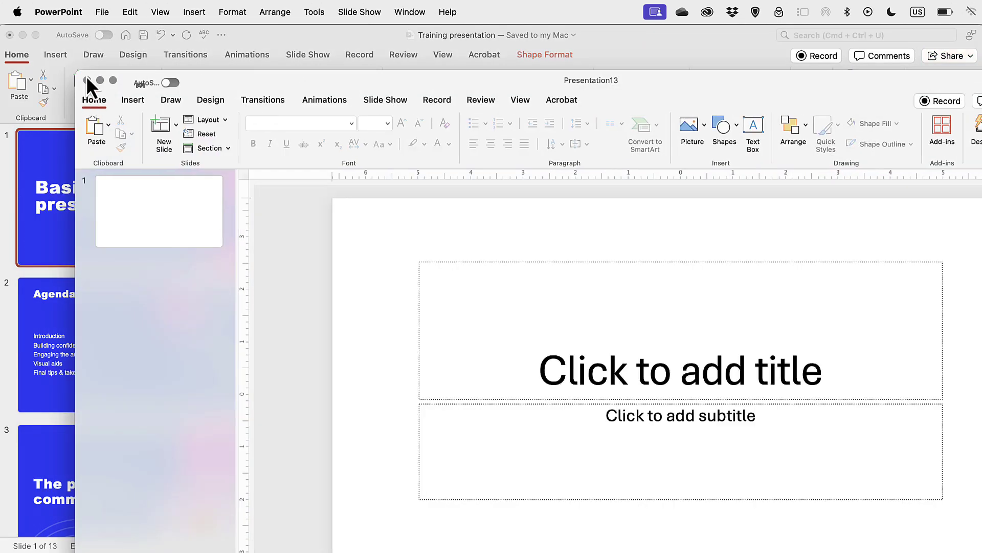
pyautogui.moveTo(76, 71); pyautogui.dragTo(211, 121)
pyautogui.moveTo(521, 132); pyautogui.dragTo(296, 25)
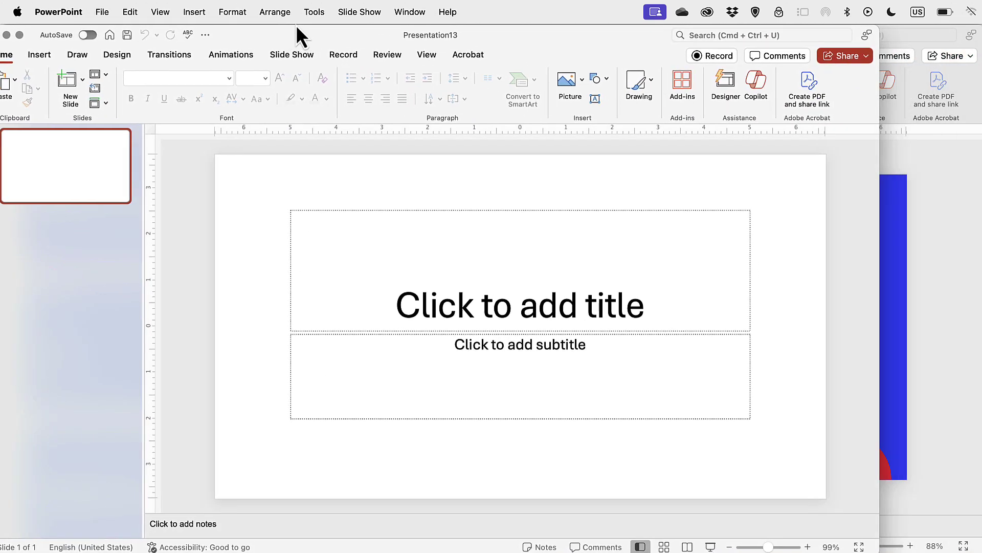
# Step: Inspect the blank deck's title placeholder text box margins, then close Presentation13
pyautogui.click(333, 210)
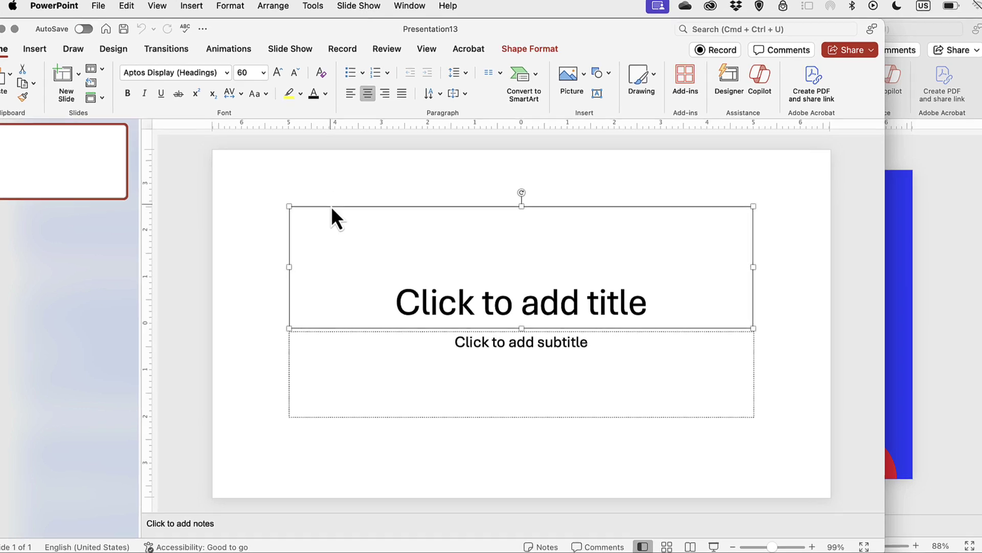
pyautogui.rightClick(333, 210)
pyautogui.click(403, 494)
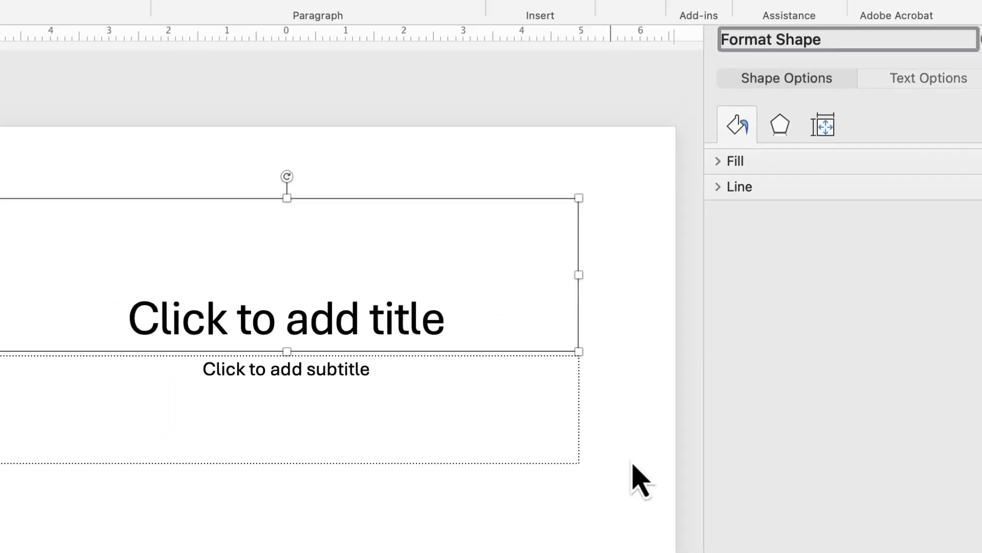
pyautogui.click(793, 159)
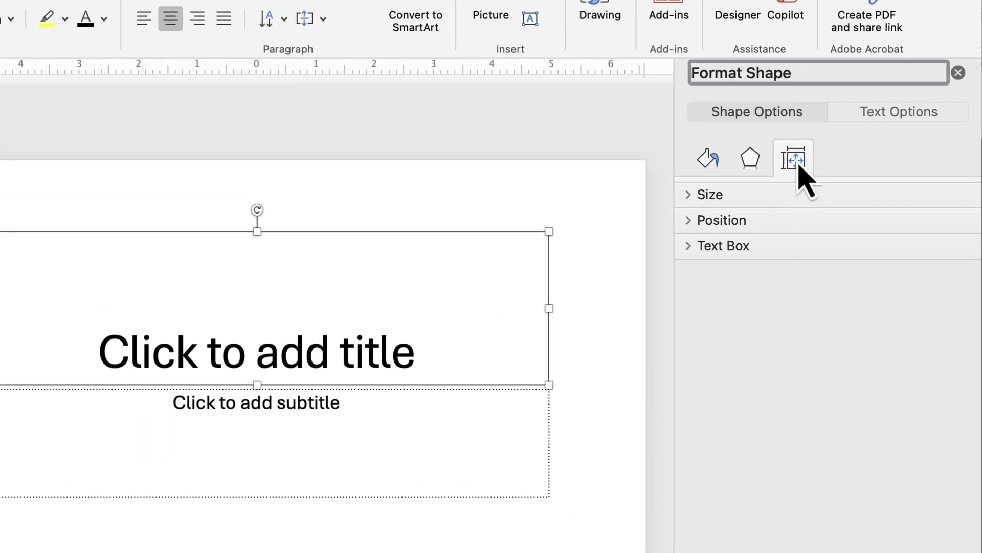
pyautogui.click(692, 247)
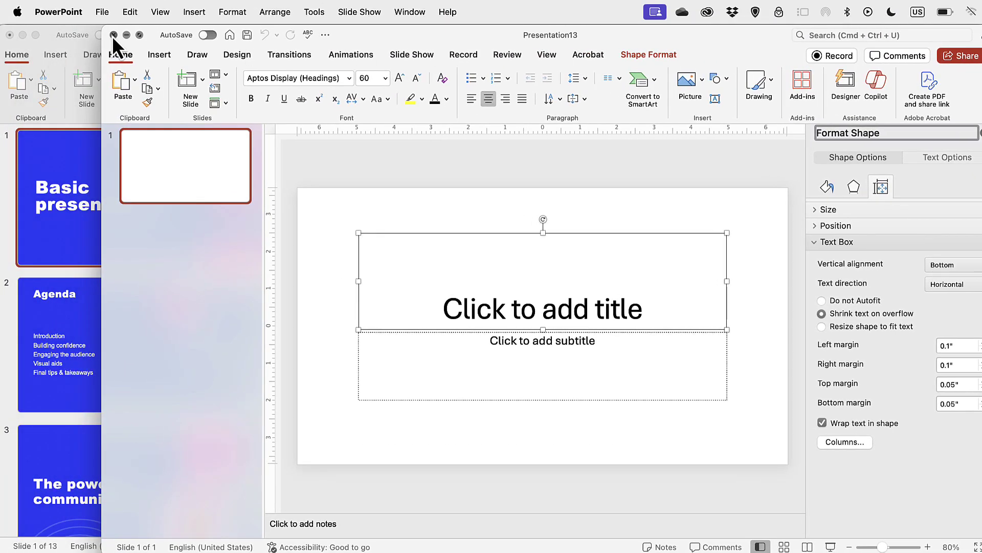
pyautogui.click(113, 35)
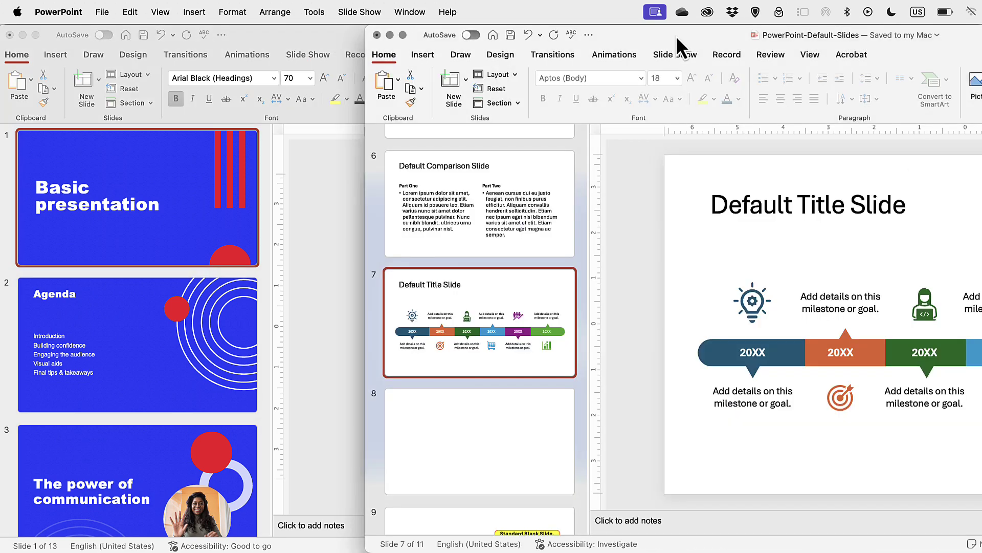
# Step: Move and resize the PowerPoint-Default-Slides window and review its layouts without changing anything
pyautogui.moveTo(676, 35); pyautogui.dragTo(404, 24)
pyautogui.moveTo(92, 26); pyautogui.dragTo(136, 17)
pyautogui.moveTo(409, 31); pyautogui.dragTo(351, 23)
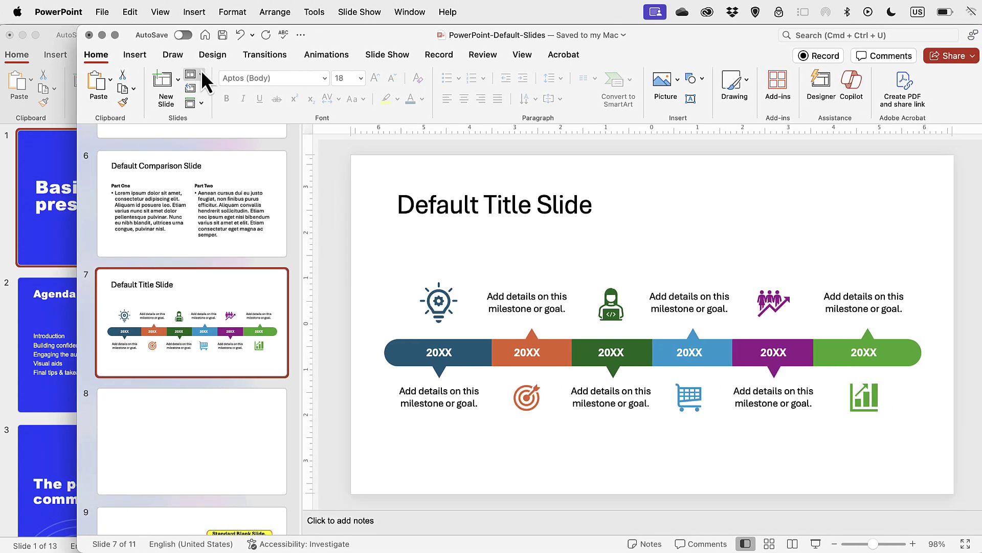
pyautogui.click(199, 73)
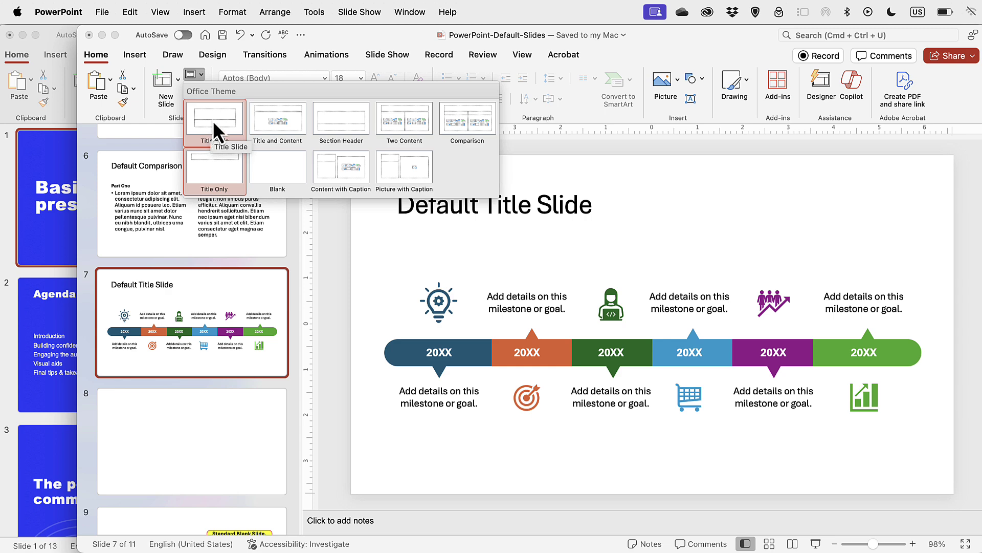
pyautogui.click(155, 217)
# Step: Show slide 7's 20XX timeline, select its dark blue segment, and widen the window
pyautogui.scroll(8, 159, 213)
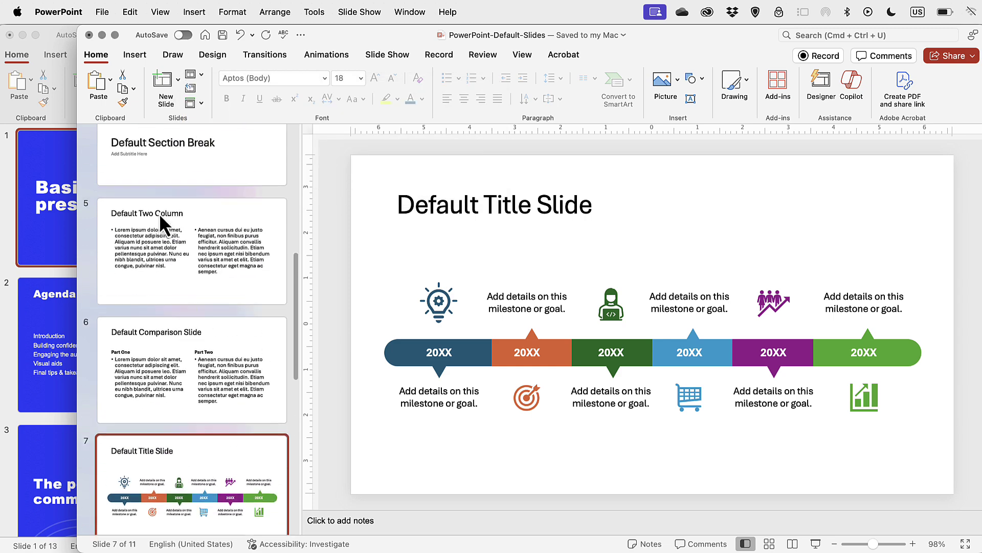
pyautogui.scroll(2, 164, 198)
pyautogui.click(164, 193)
pyautogui.scroll(-6, 164, 192)
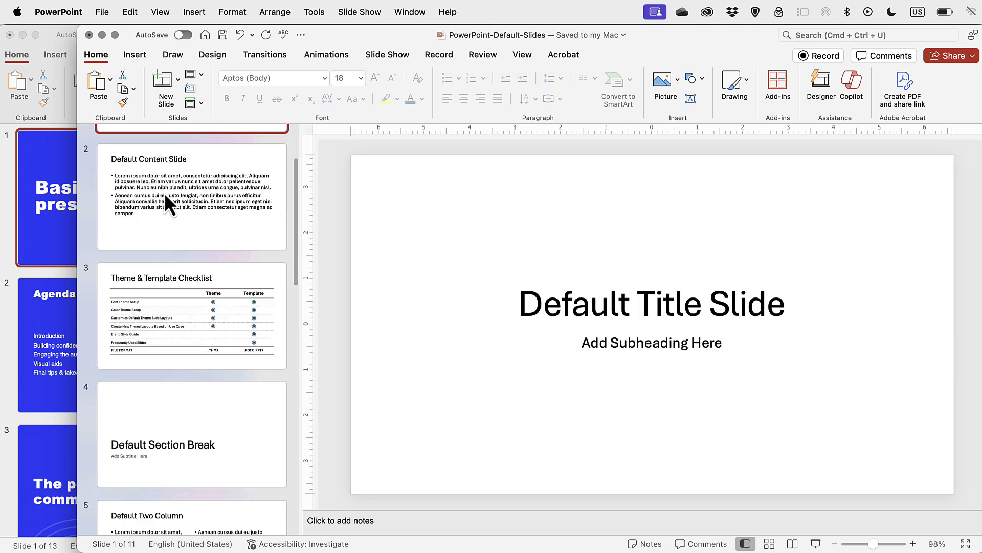
pyautogui.scroll(-4, 164, 192)
pyautogui.scroll(3, 169, 202)
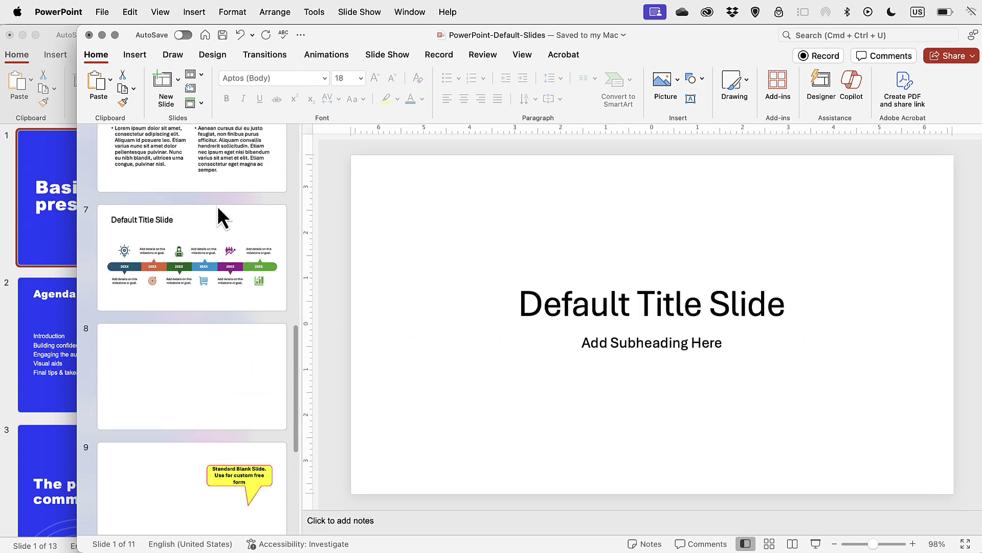
pyautogui.click(216, 226)
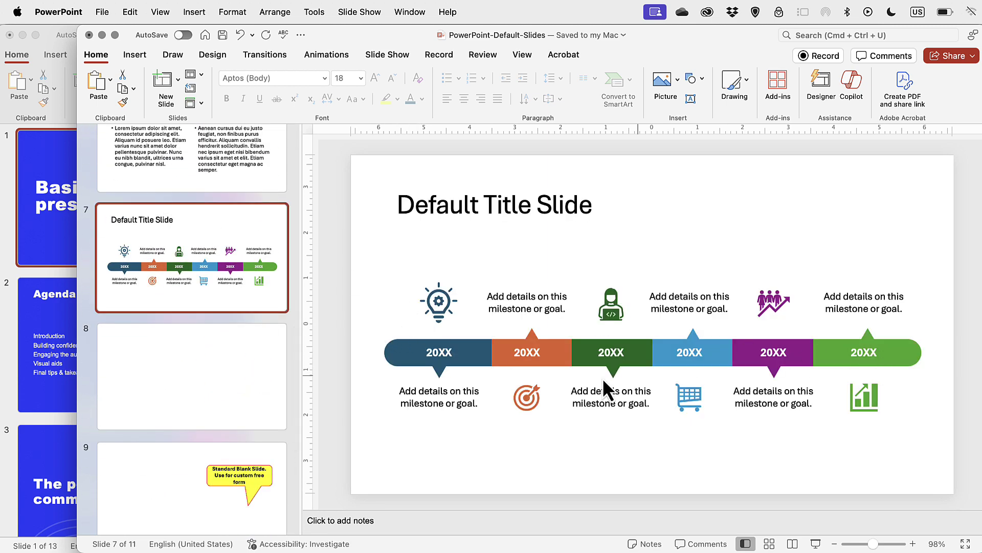
pyautogui.click(394, 365)
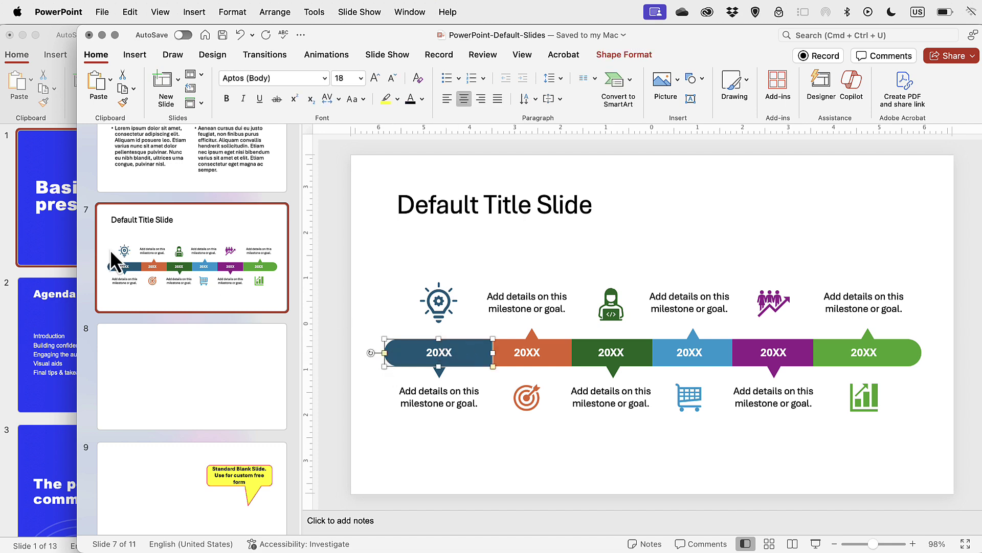
pyautogui.moveTo(72, 246); pyautogui.dragTo(5, 246)
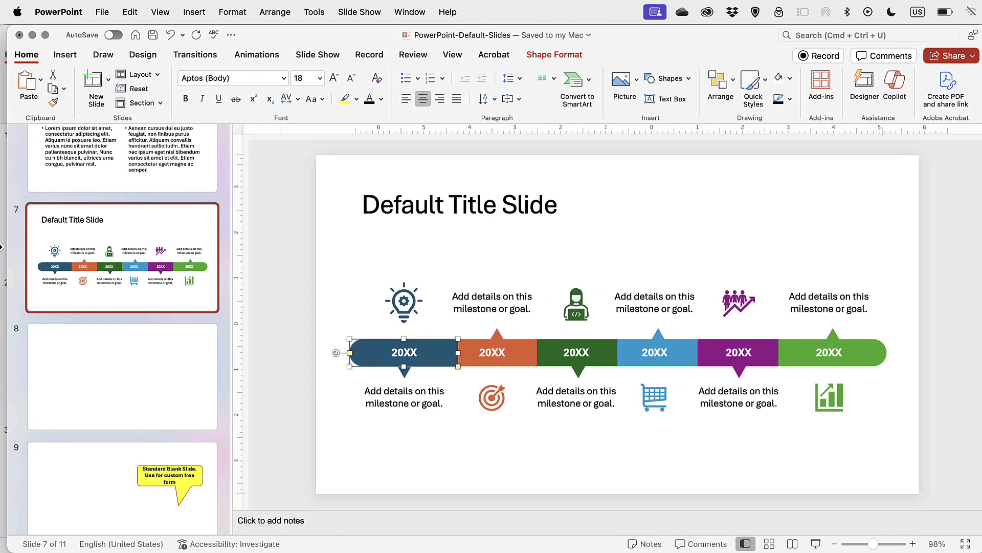
# Step: Preview the segment's fill colours without applying any, then check slide 10's Content with Caption layout
pyautogui.click(788, 78)
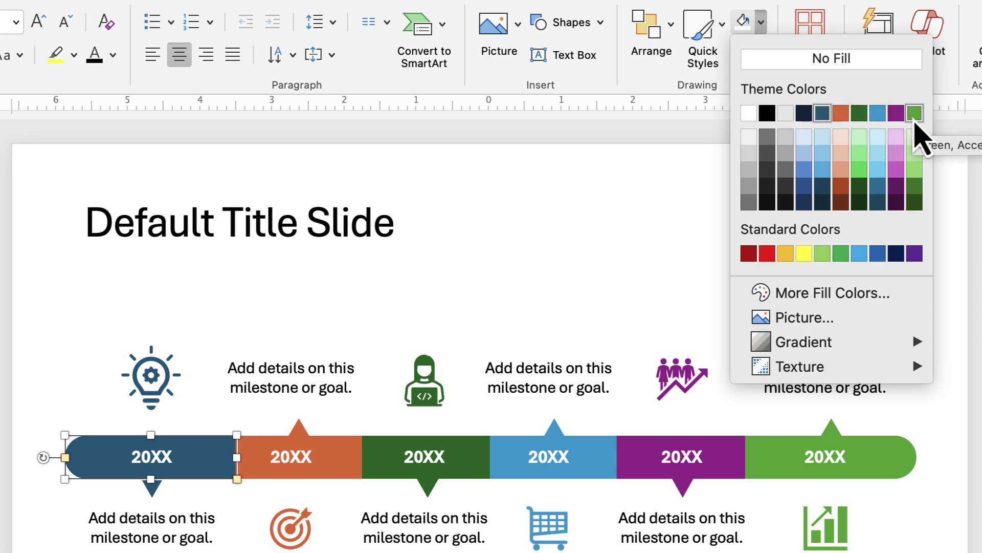
pyautogui.press('Escape')
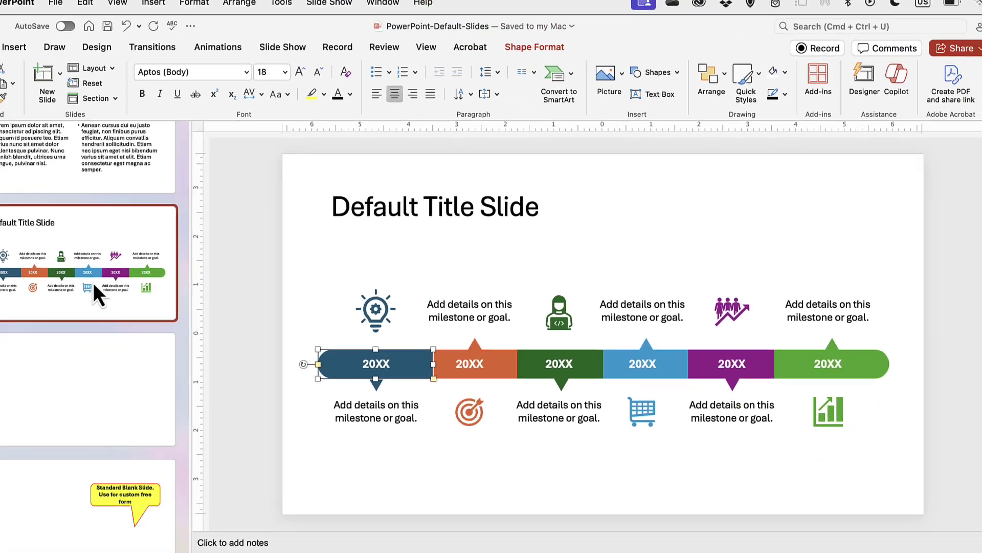
pyautogui.scroll(-10, 136, 283)
pyautogui.click(162, 345)
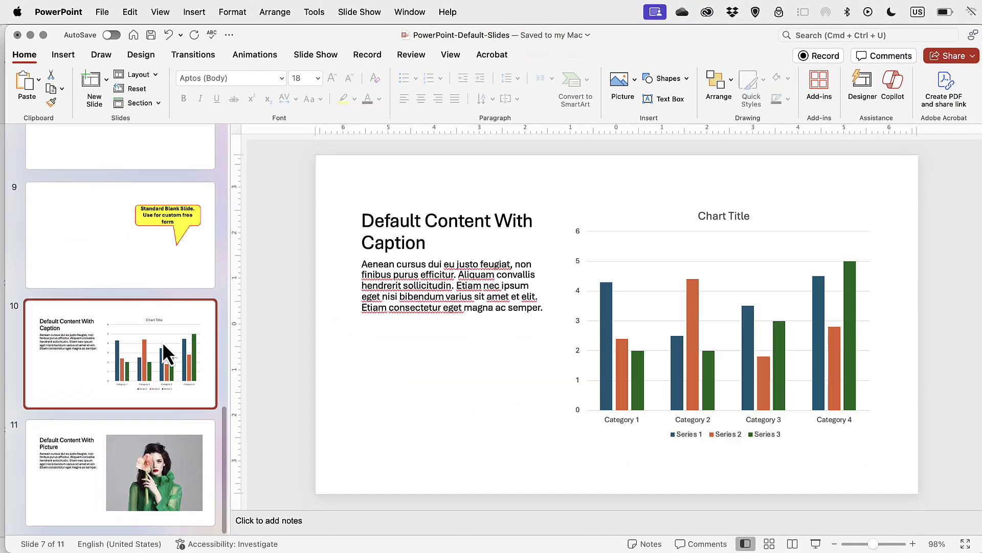
pyautogui.click(154, 74)
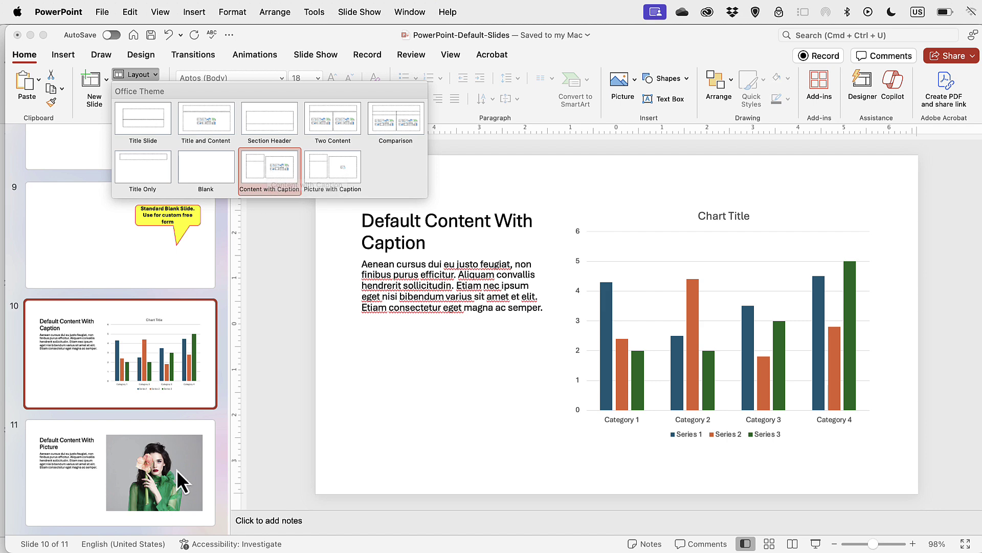
# Step: Close the layout gallery unchanged and move the default slides window aside
pyautogui.click(124, 256)
pyautogui.scroll(15, 127, 262)
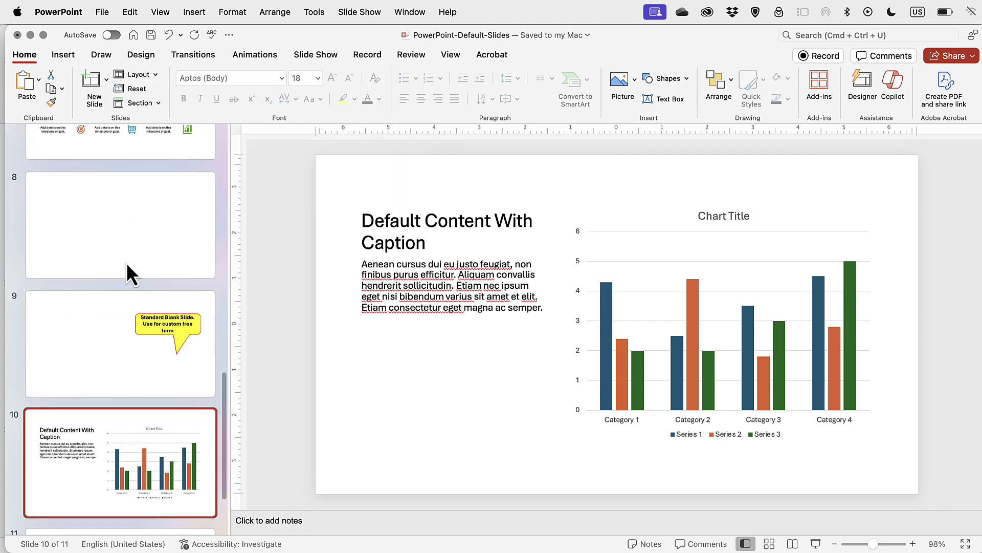
pyautogui.scroll(5, 129, 264)
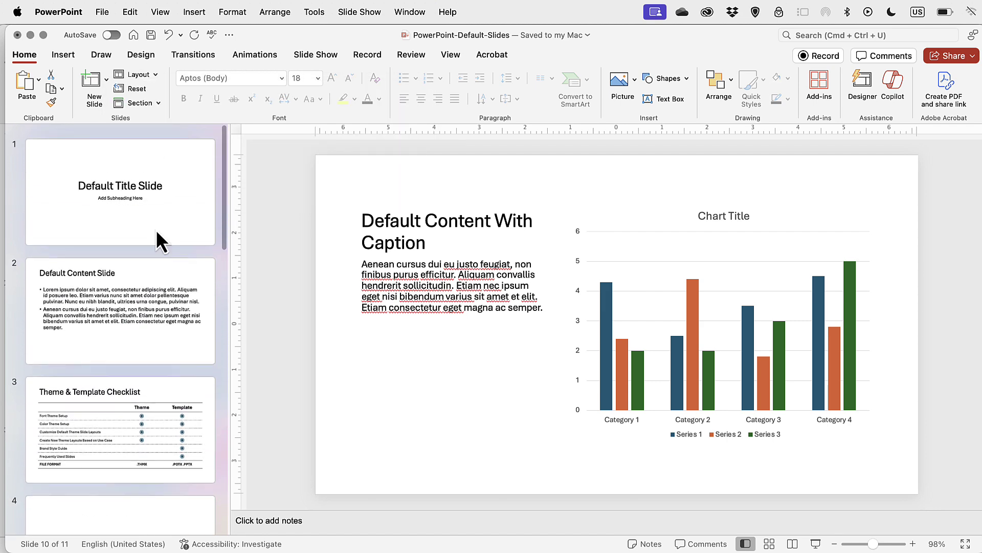
pyautogui.moveTo(260, 32); pyautogui.dragTo(563, 31)
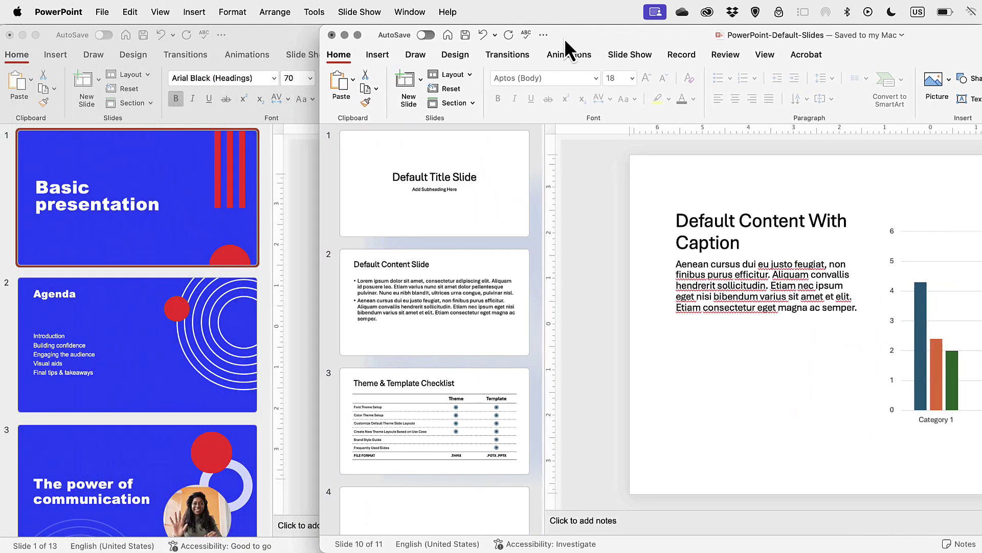
# Step: Copy all default slides into the Training presentation after slide 1, then review its layouts
pyautogui.click(402, 205)
pyautogui.scroll(-2, 410, 261)
pyautogui.scroll(-15, 409, 261)
pyautogui.keyDown('shift'); pyautogui.click(430, 453); pyautogui.keyUp('shift')
pyautogui.moveTo(409, 157); pyautogui.dragTo(226, 278)
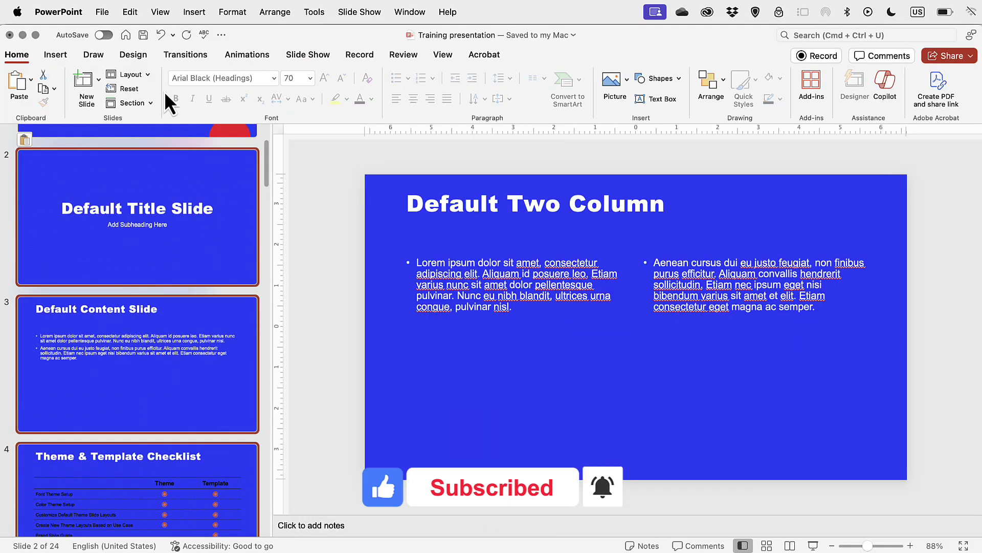
pyautogui.click(148, 76)
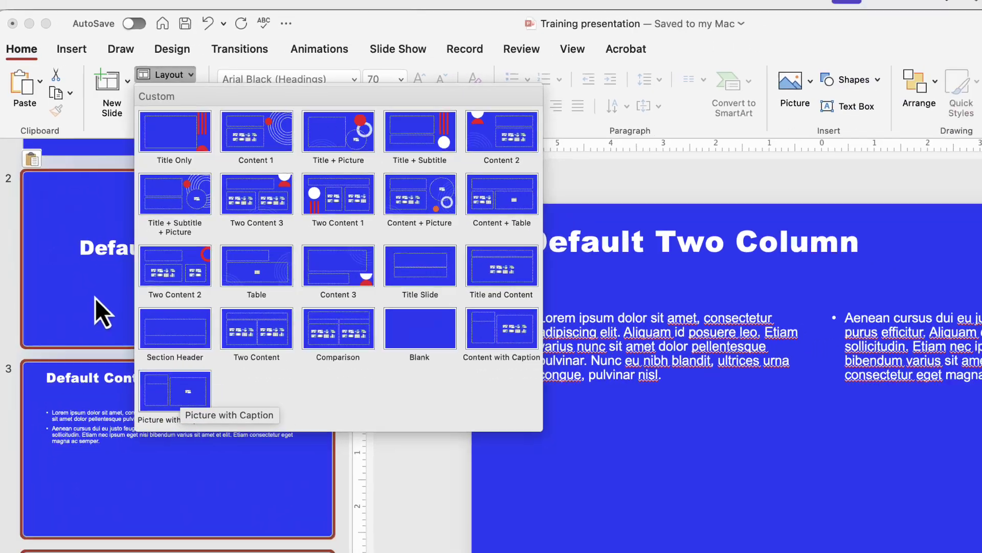
pyautogui.click(148, 353)
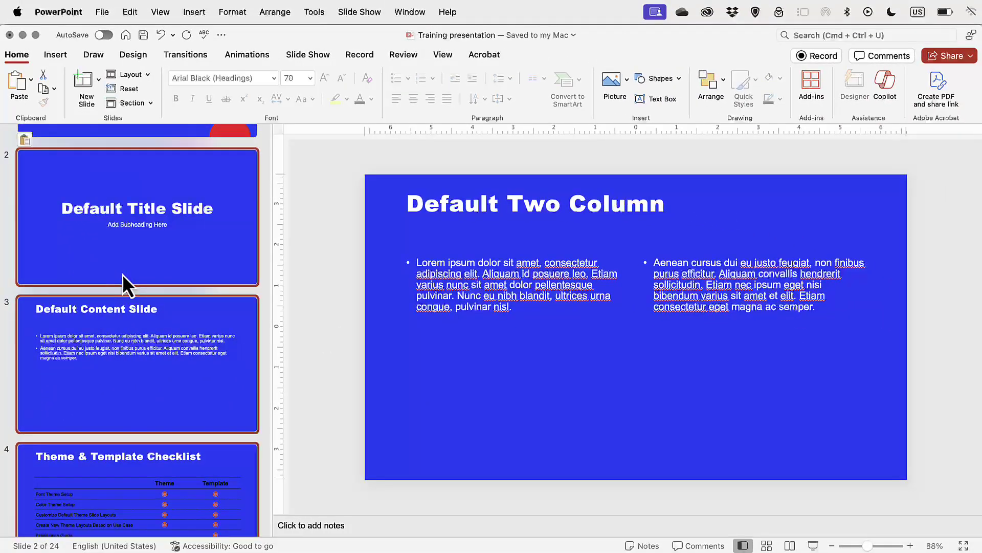
# Step: Go to slide 8, the copied timeline, and select its title text box
pyautogui.scroll(-15, 123, 276)
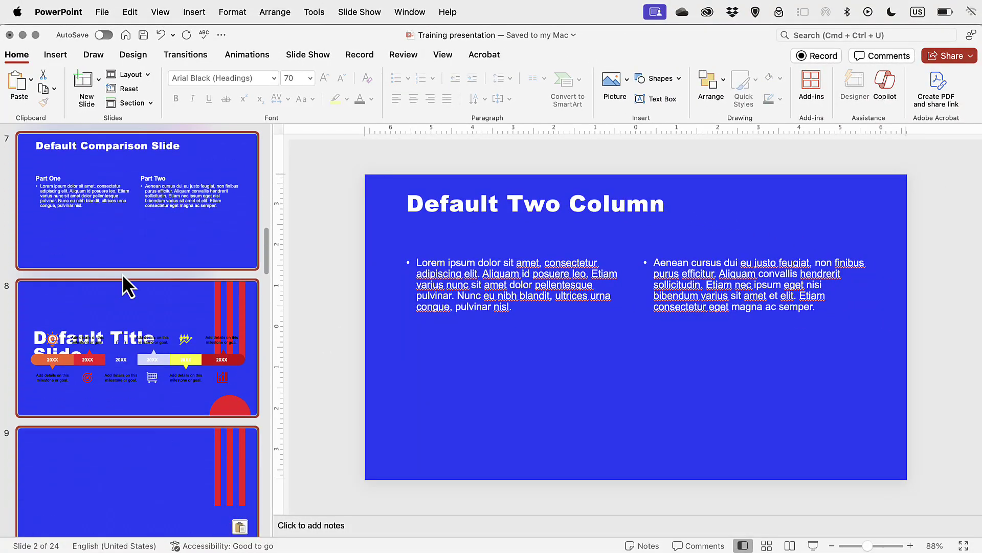
pyautogui.click(100, 284)
pyautogui.scroll(-2, 100, 283)
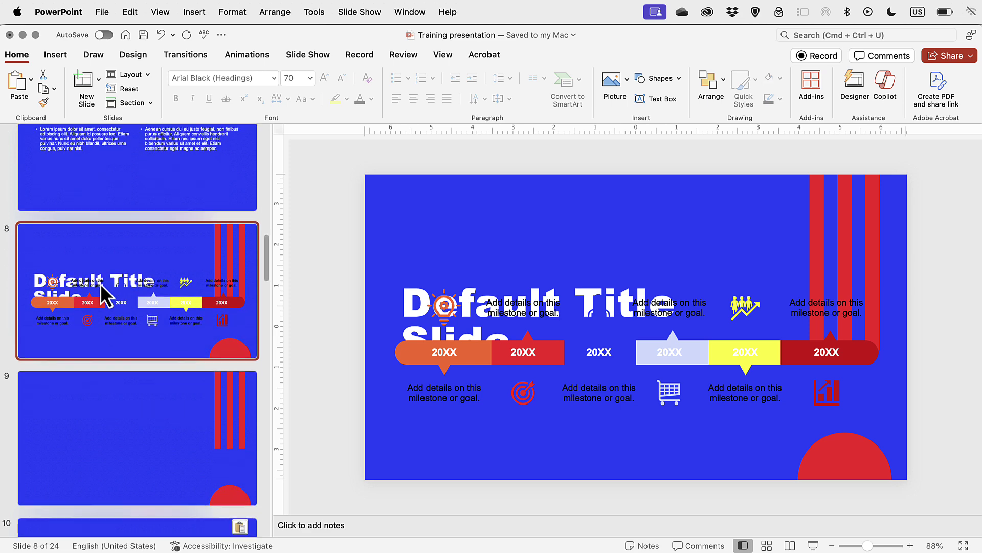
pyautogui.click(400, 299)
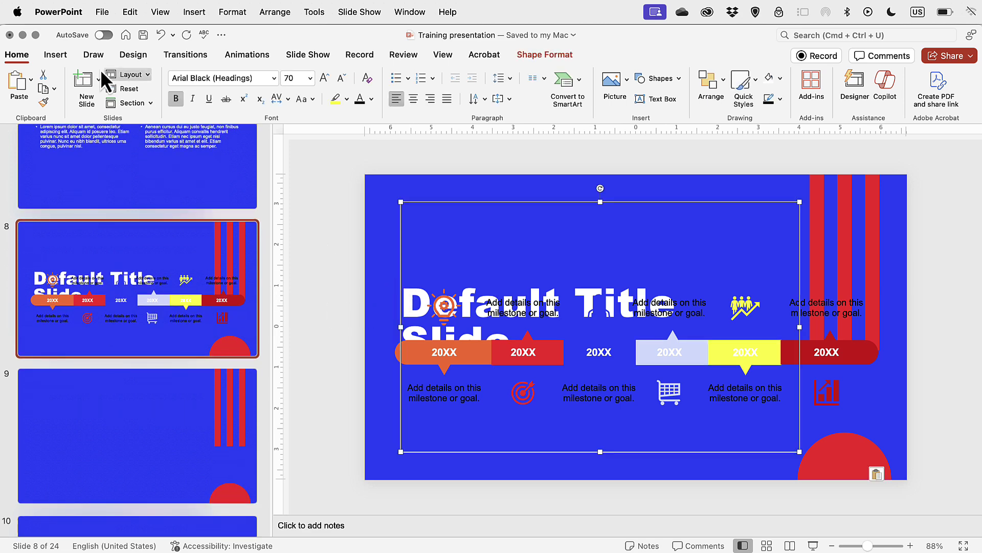
# Step: Check which layout the original timeline slide 7 uses in the PowerPoint-Default-Slides deck
pyautogui.press('super+grave')
pyautogui.scroll(2, 476, 361)
pyautogui.scroll(10, 476, 360)
pyautogui.click(428, 274)
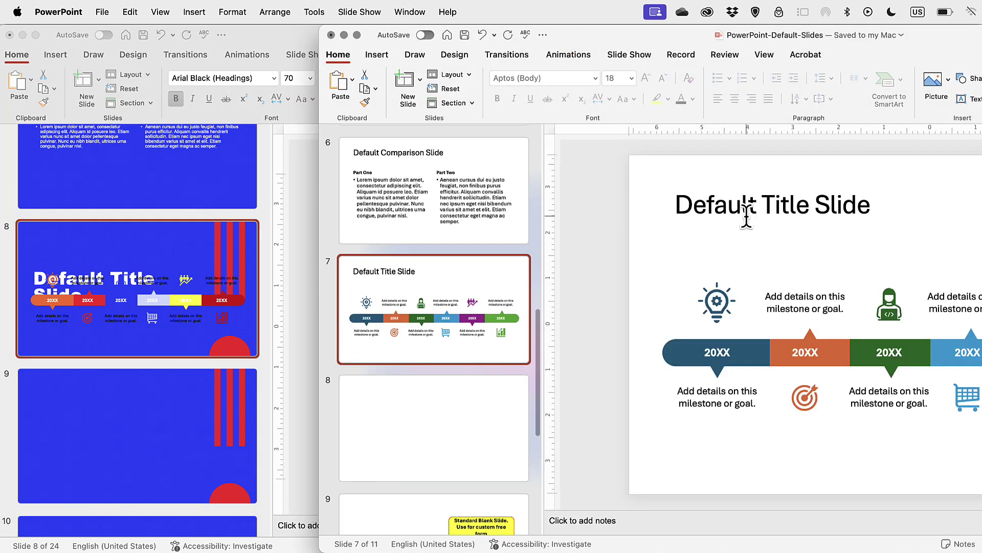
pyautogui.hotkey('ctrl', 'alt', 'Return')
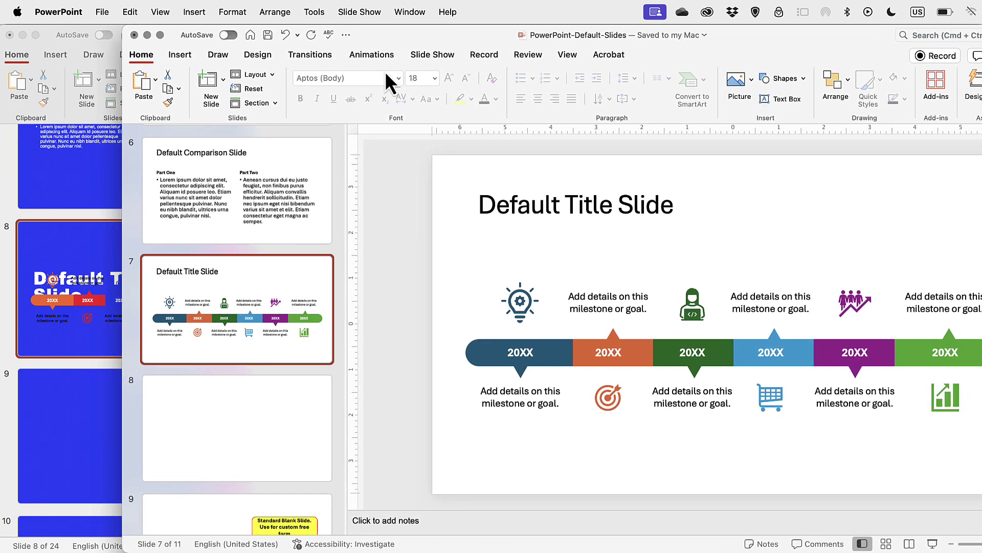
pyautogui.click(271, 74)
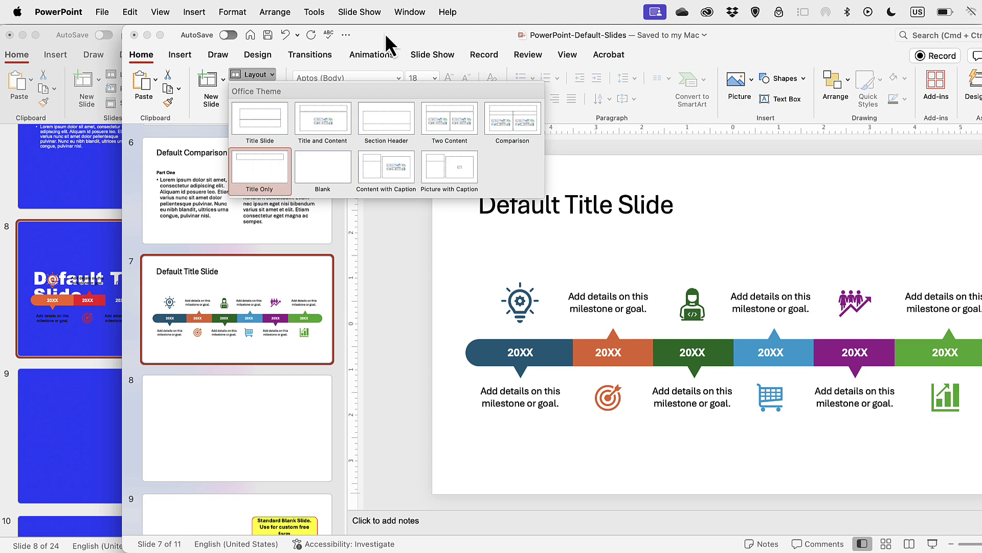
# Step: Back in the Training presentation, apply the Title Only layout to slide 8
pyautogui.hotkey('ctrl', 'alt', 'Right')
pyautogui.click(169, 245)
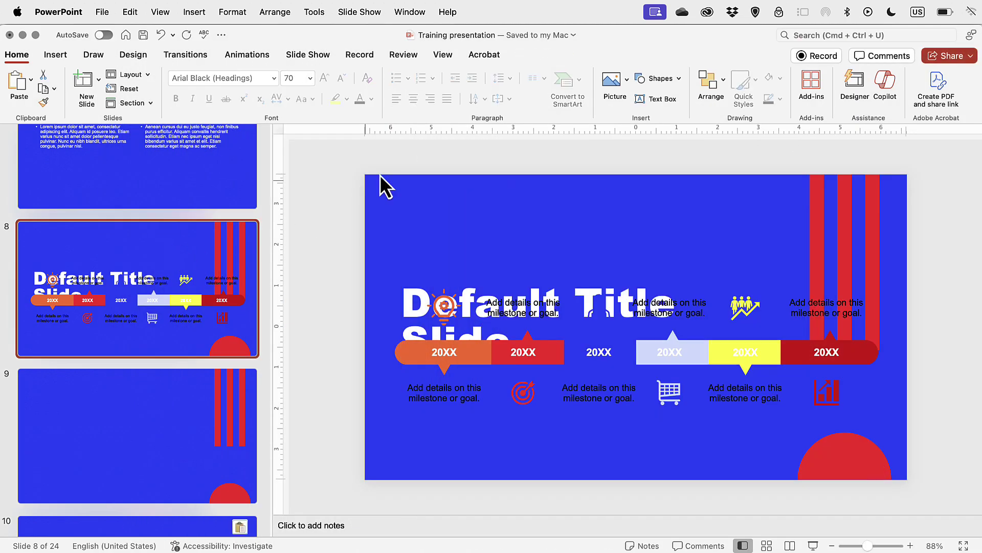
pyautogui.click(149, 74)
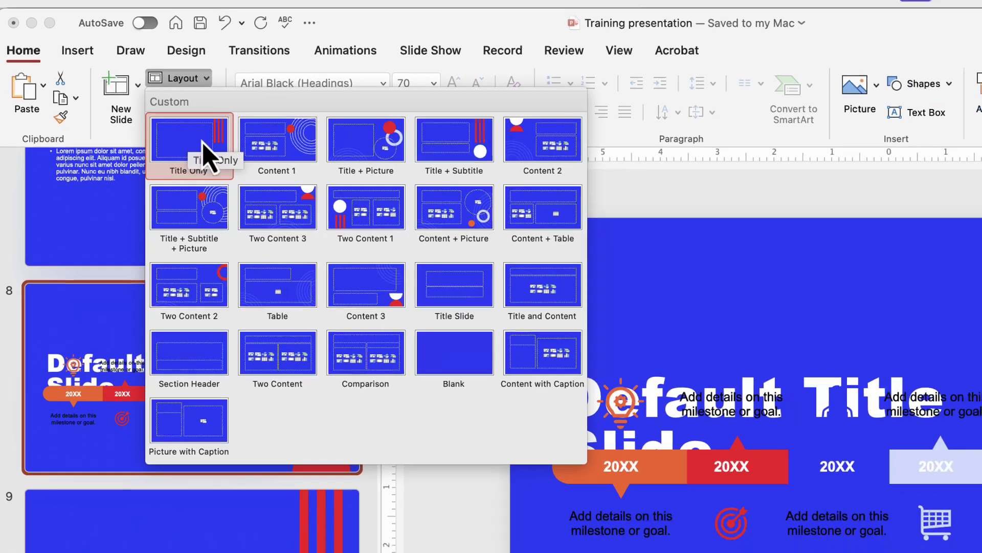
pyautogui.click(205, 154)
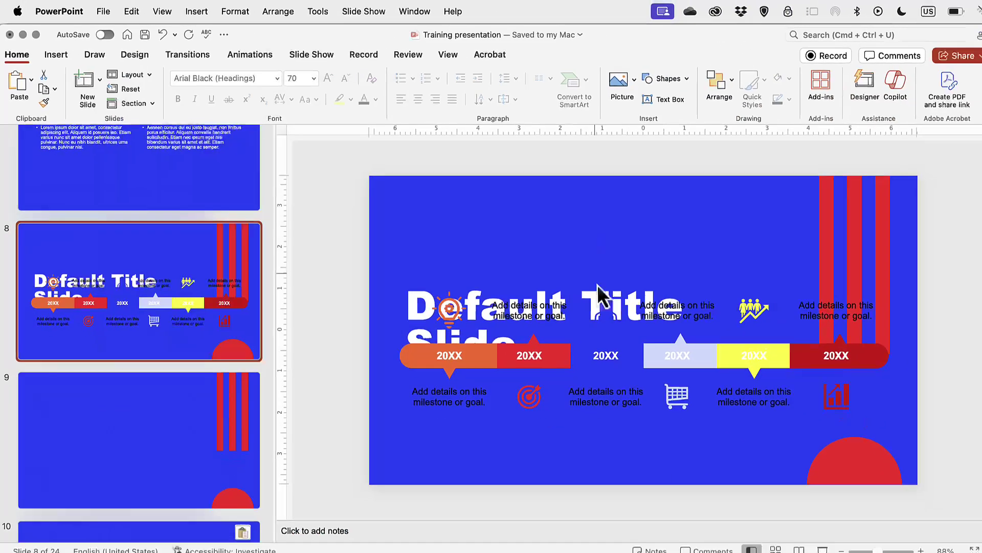
# Step: Shorten slide 8's title box so the heading clears the milestone timeline
pyautogui.click(846, 385)
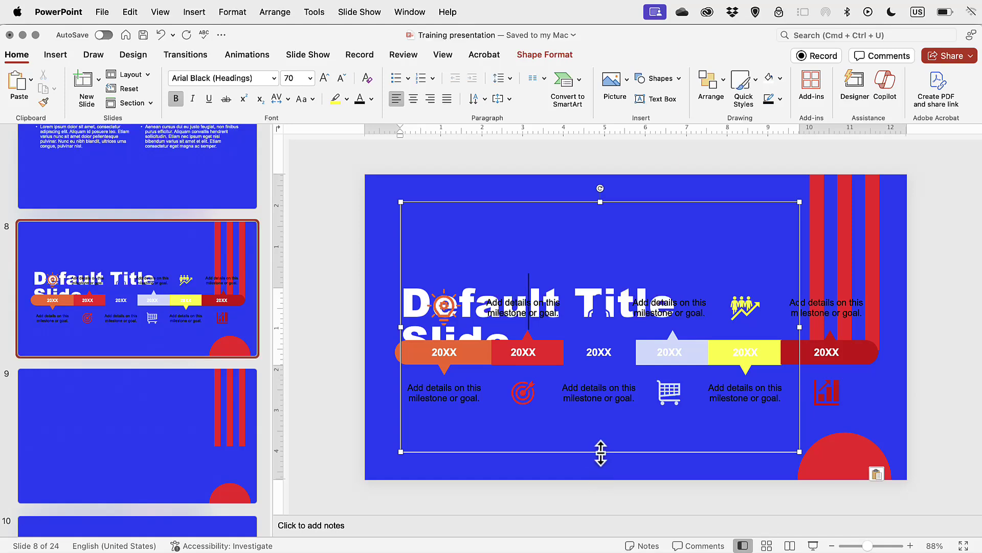
pyautogui.moveTo(600, 451); pyautogui.dragTo(600, 267)
pyautogui.click(377, 431)
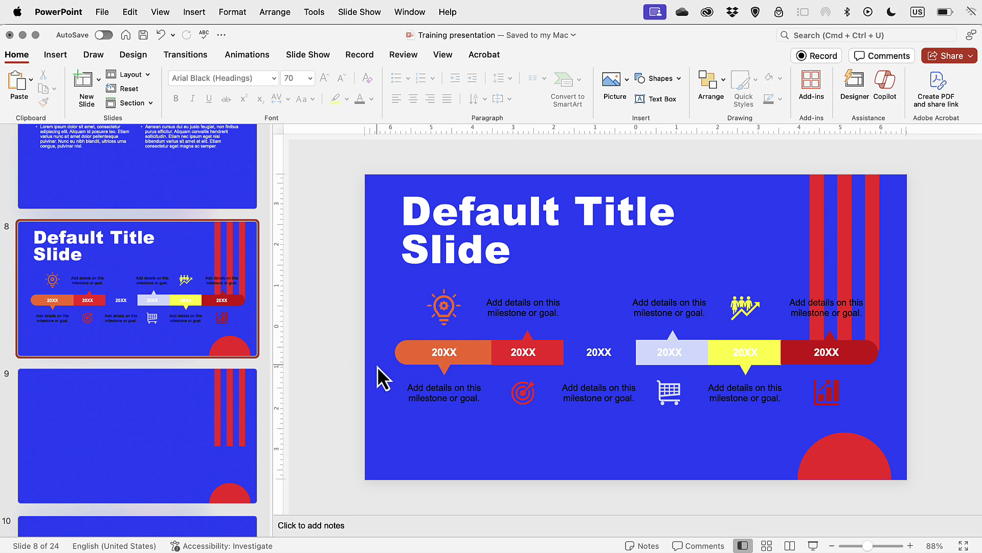
# Step: Select the middle 20XX timeline box and view its fill colours without applying one
pyautogui.click(568, 354)
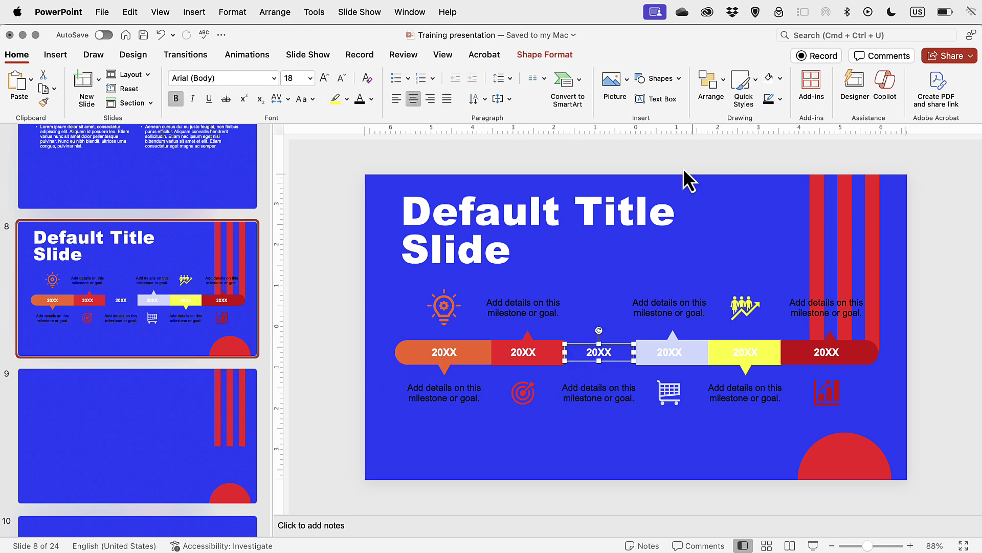
pyautogui.click(579, 346)
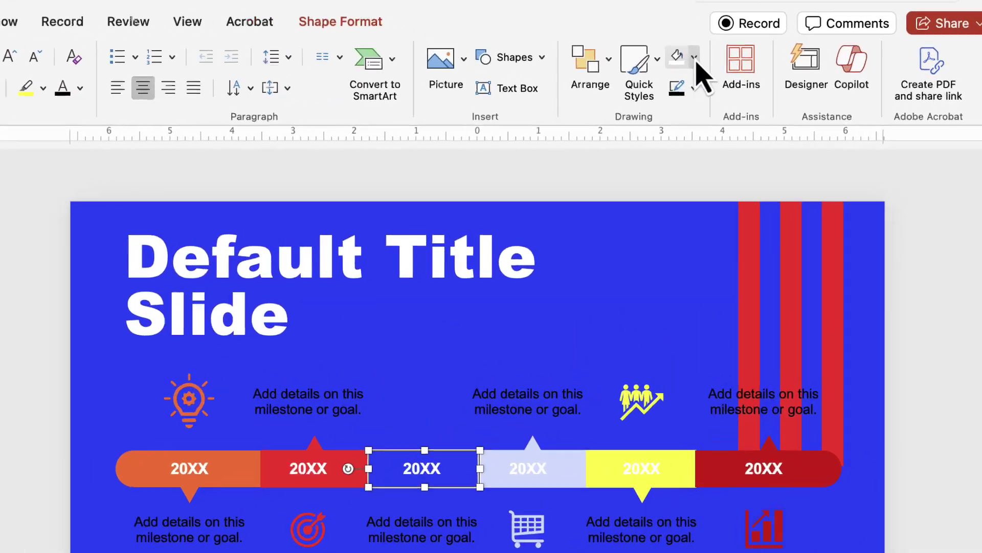
pyautogui.click(780, 78)
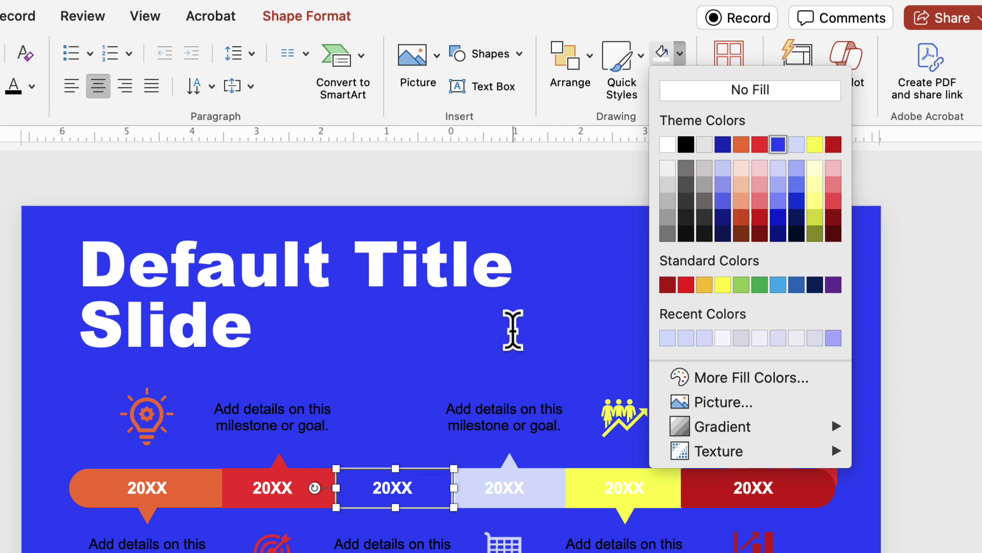
pyautogui.click(430, 338)
pyautogui.click(352, 434)
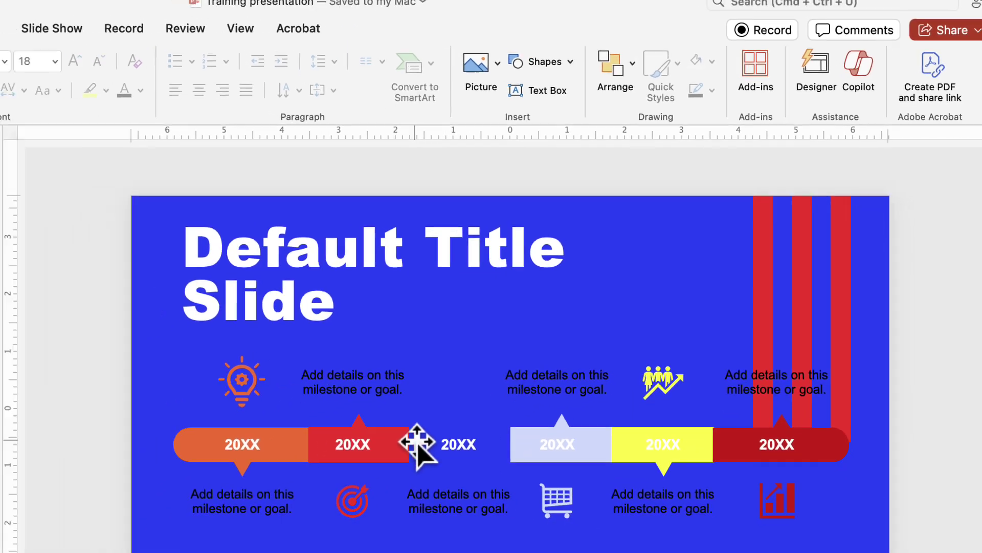
pyautogui.click(417, 443)
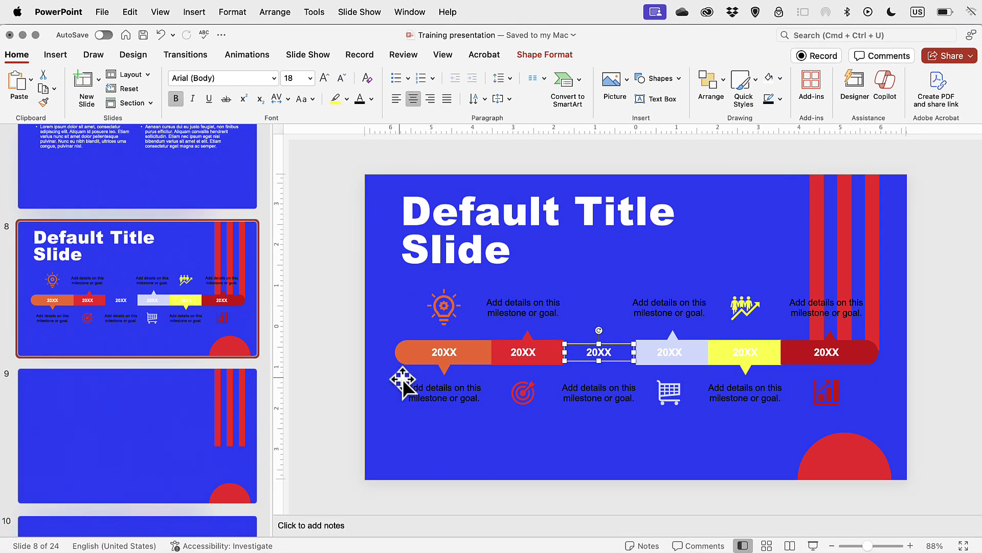
pyautogui.scroll(-10, 160, 355)
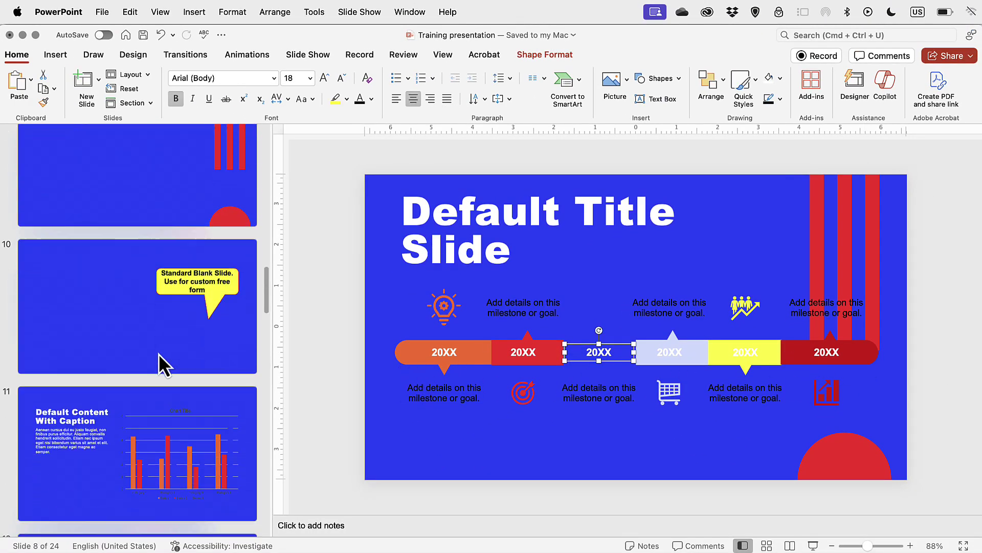
# Step: Go to slide 11, select its chart's Series 3 bars, then deselect the chart
pyautogui.click(97, 360)
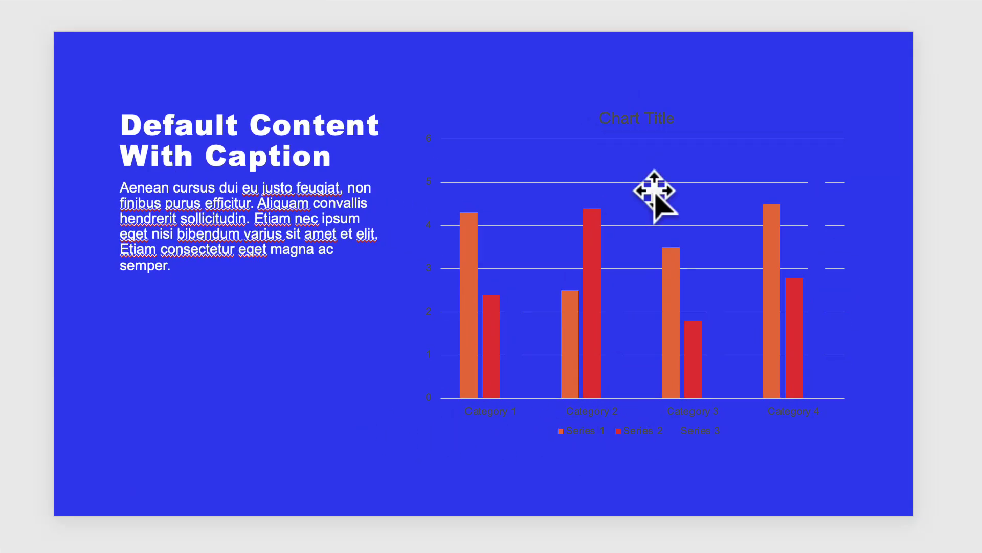
pyautogui.click(628, 118)
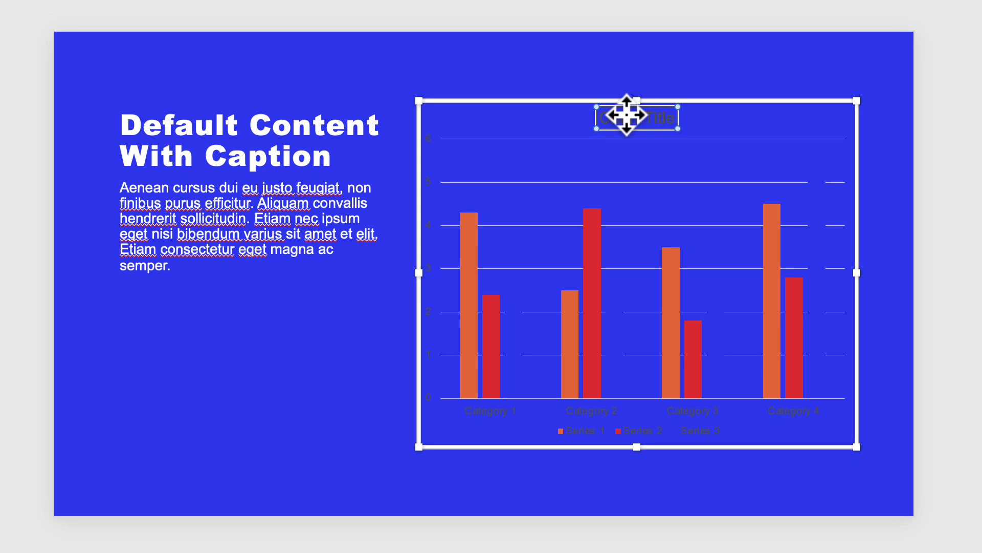
pyautogui.click(513, 330)
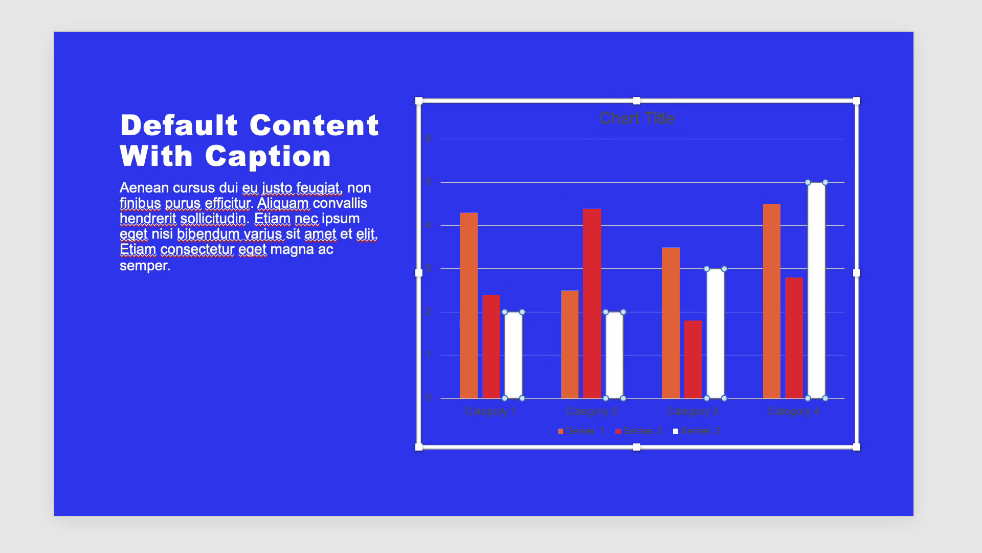
pyautogui.click(341, 353)
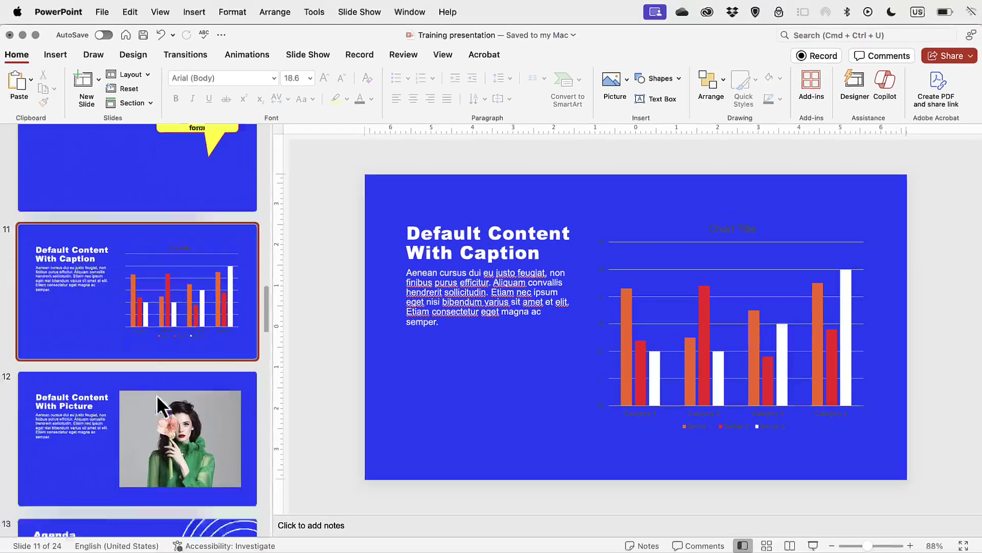
pyautogui.scroll(-5, 157, 394)
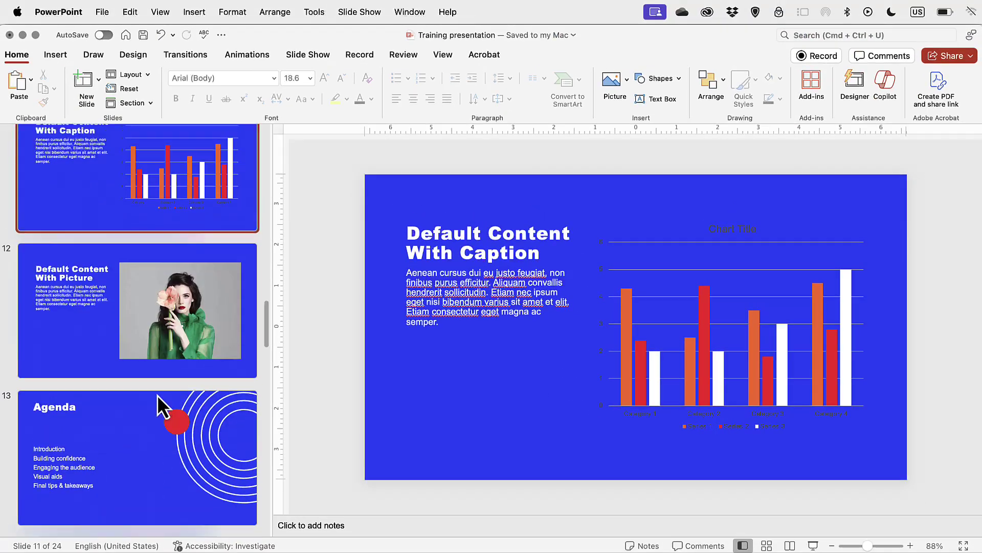
pyautogui.scroll(3, 158, 394)
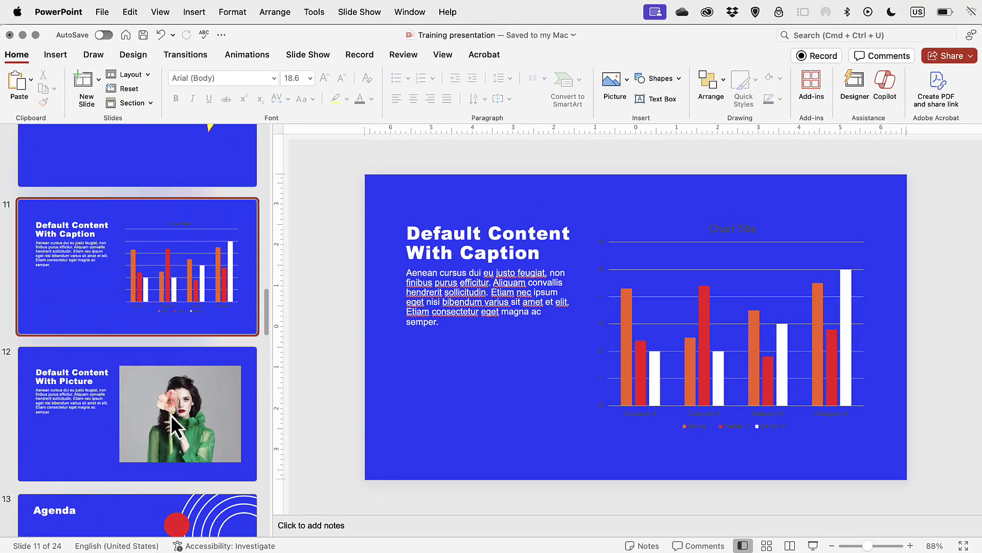
pyautogui.scroll(1, 230, 251)
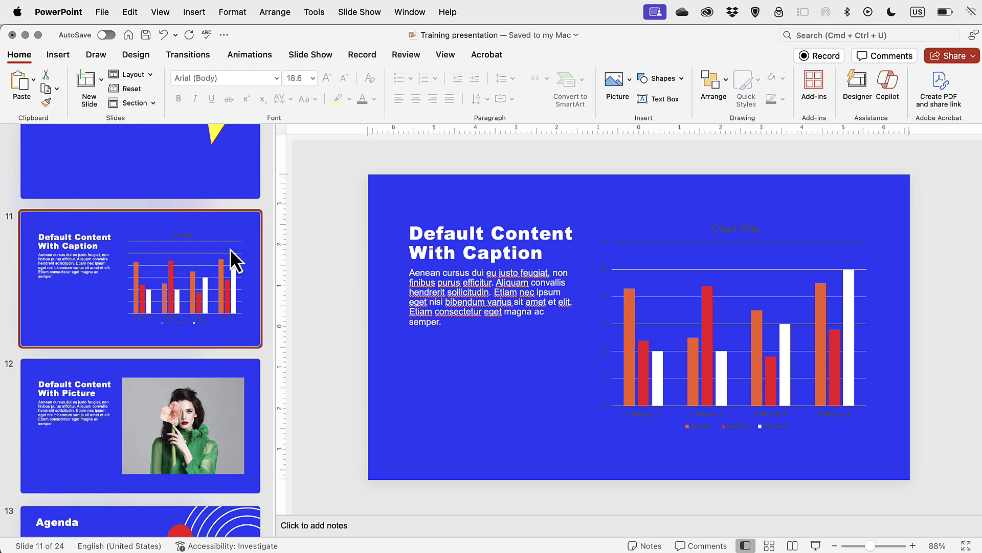
# Step: Switch the presentation to Slide Master view
pyautogui.click(162, 13)
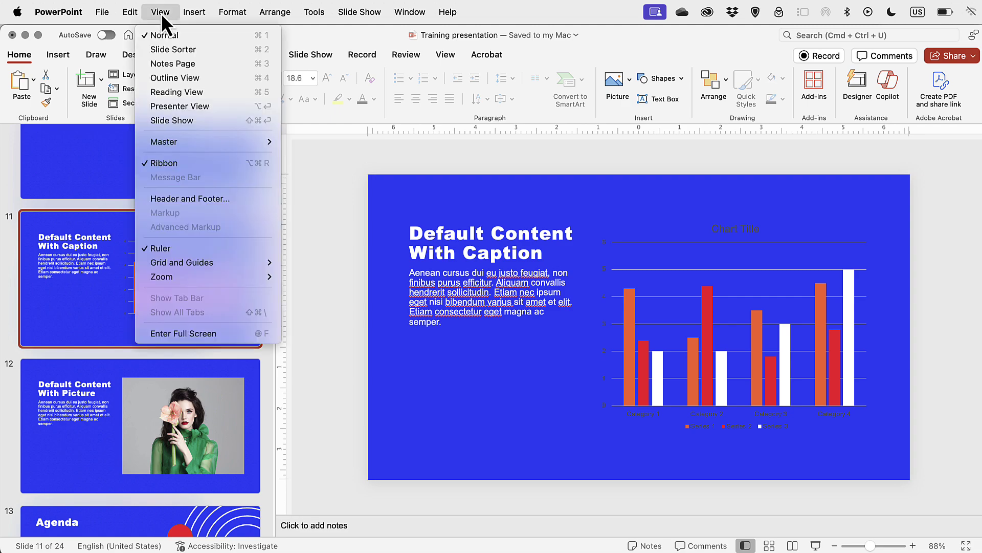
pyautogui.moveTo(170, 142)
pyautogui.click(302, 143)
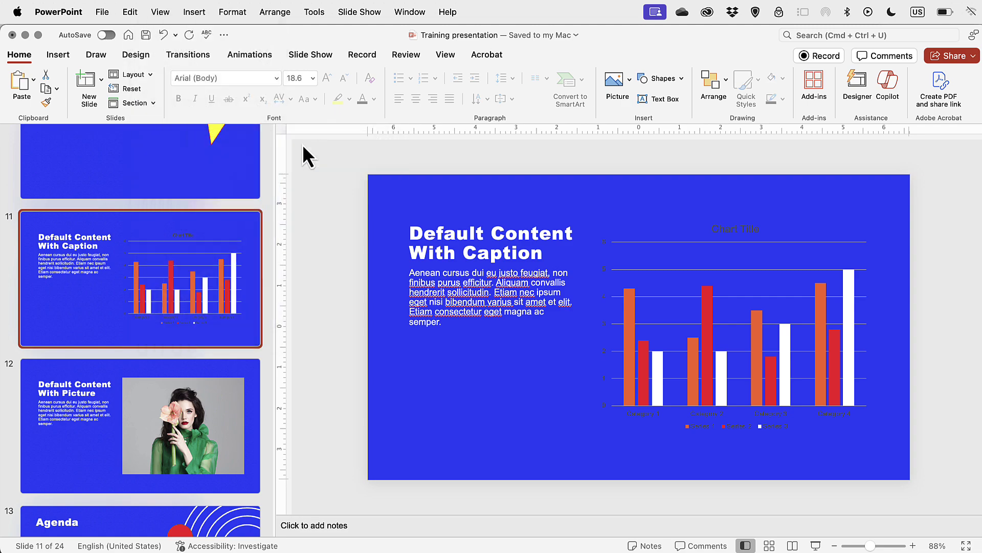
# Step: Browse the blue master's layouts, including the red-striped title layout, then select slide master 1
pyautogui.scroll(15, 154, 198)
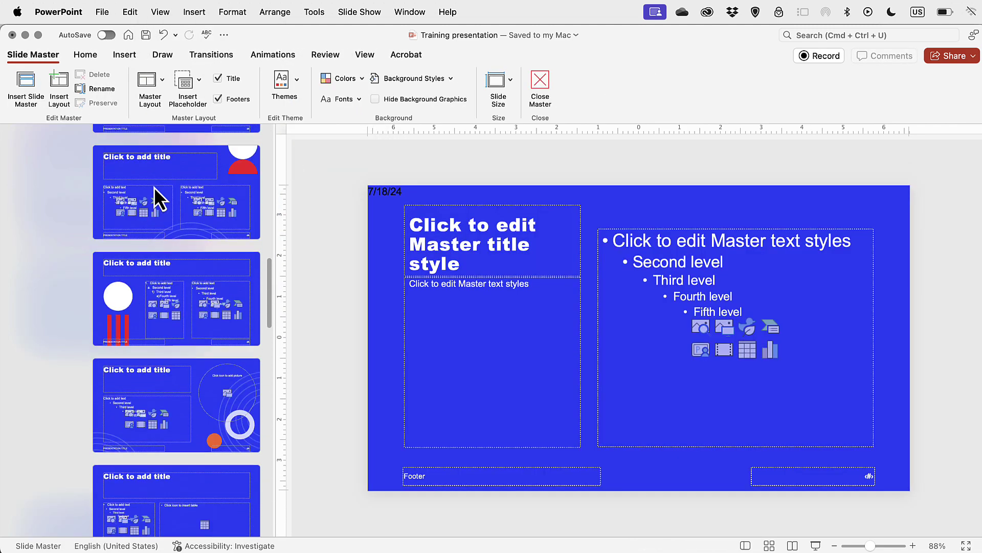
pyautogui.click(154, 185)
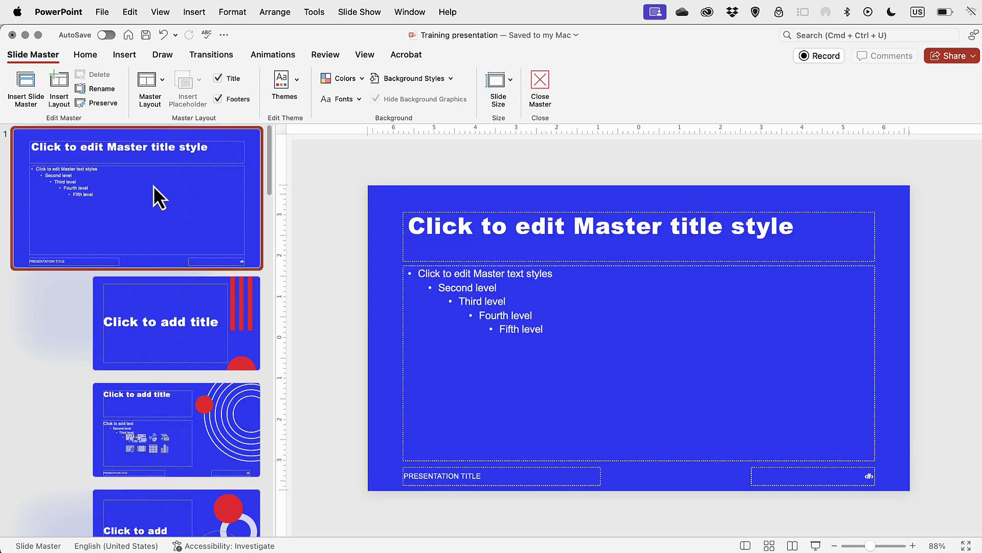
pyautogui.scroll(-5, 153, 186)
pyautogui.click(153, 186)
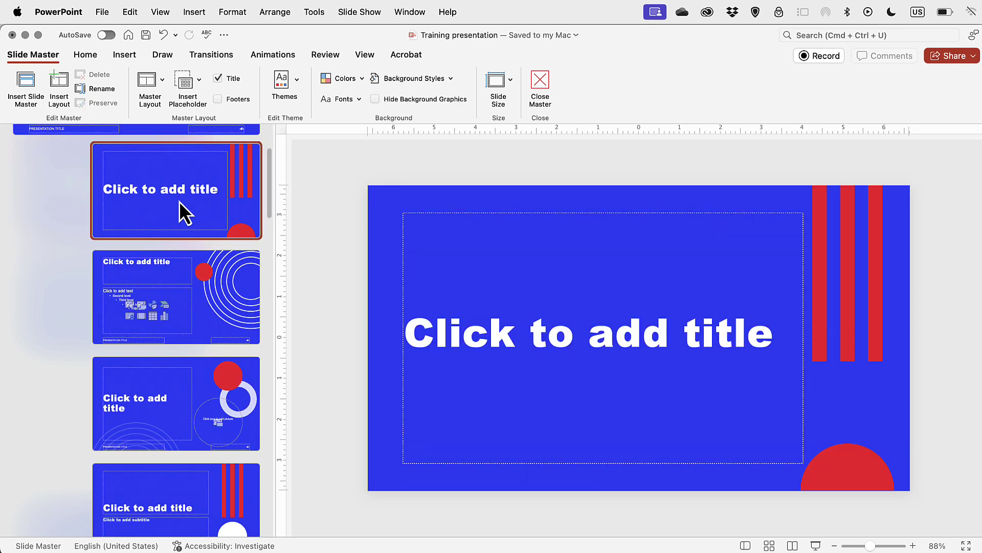
pyautogui.scroll(-2, 179, 201)
pyautogui.scroll(-8, 179, 202)
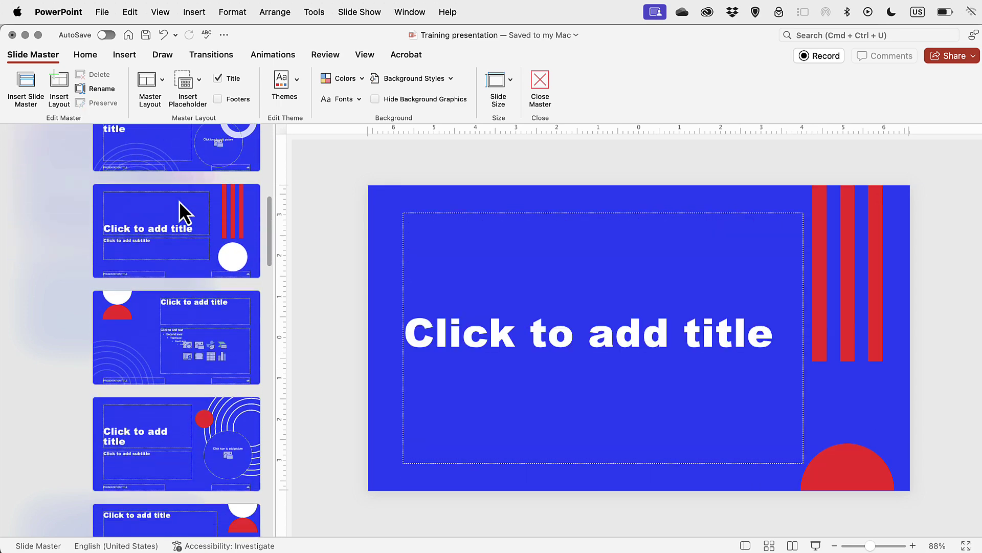
pyautogui.scroll(-10, 179, 201)
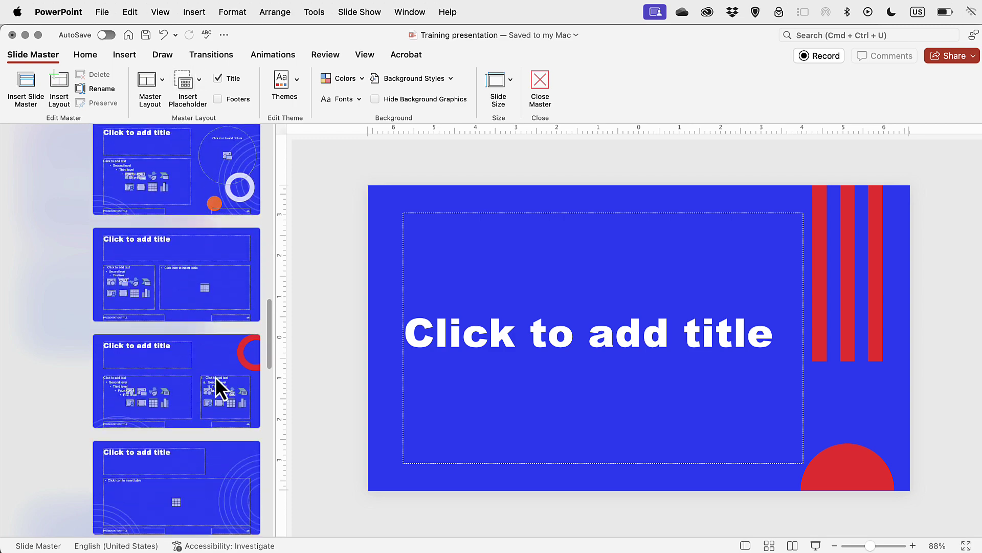
pyautogui.scroll(-10, 216, 372)
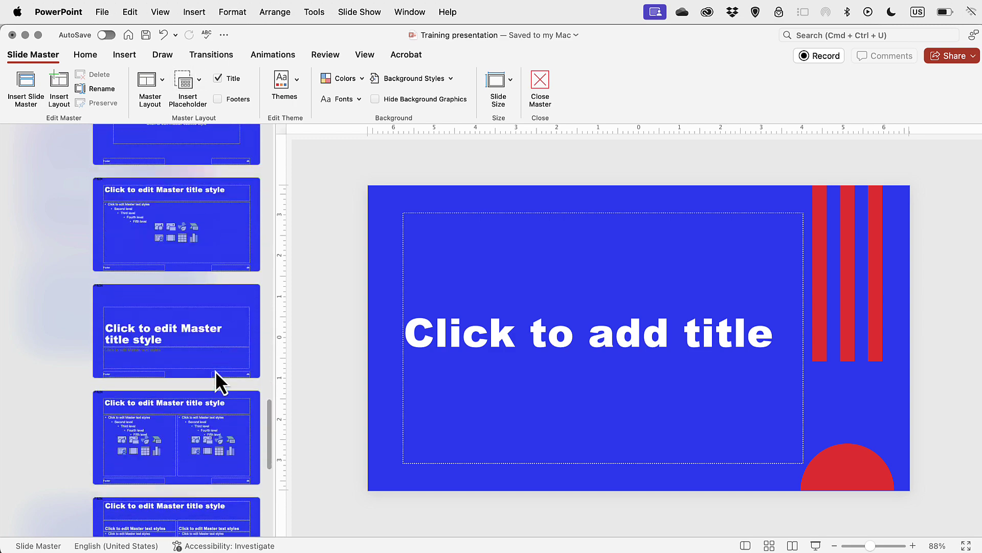
pyautogui.scroll(20, 216, 366)
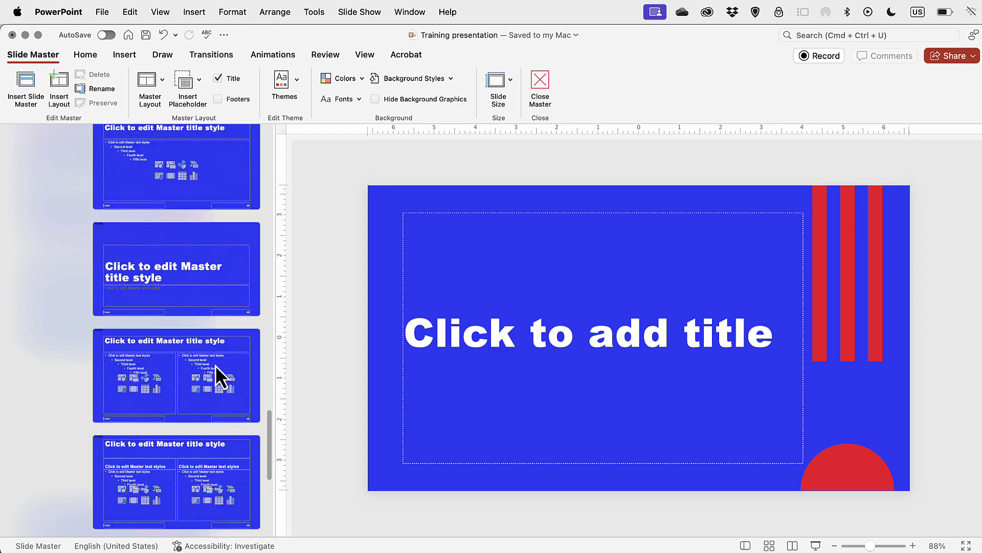
pyautogui.click(118, 183)
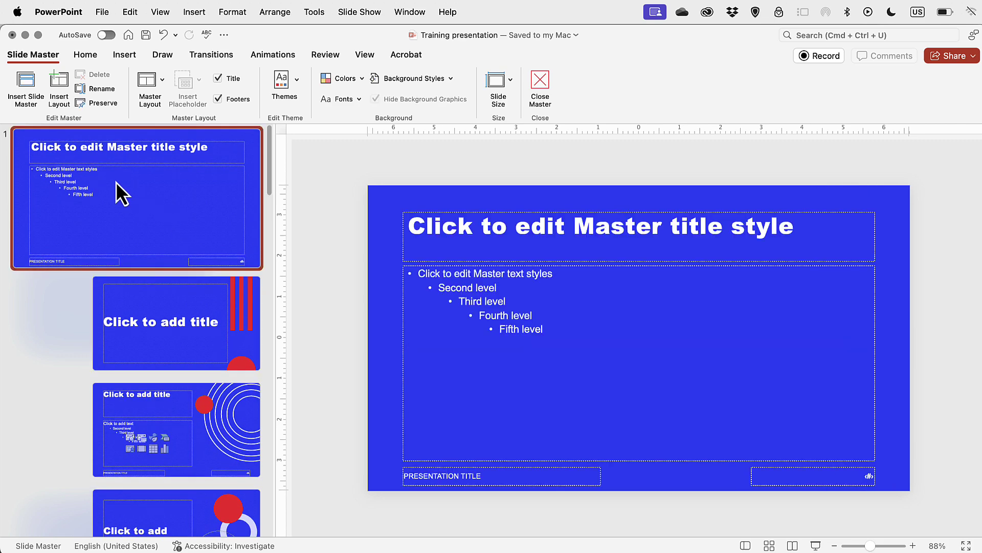
pyautogui.rightClick(116, 183)
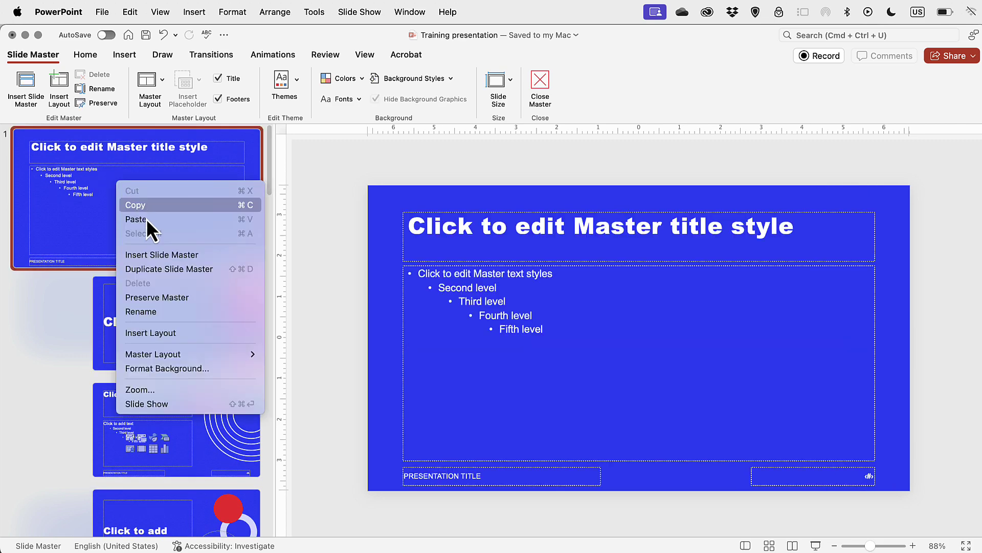
pyautogui.click(189, 255)
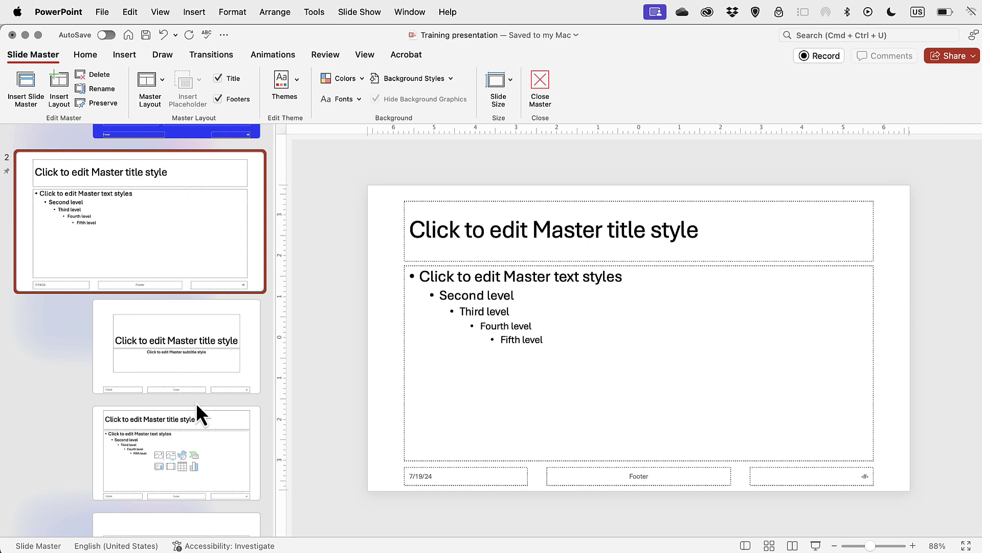
pyautogui.scroll(-10, 195, 402)
pyautogui.scroll(15, 180, 434)
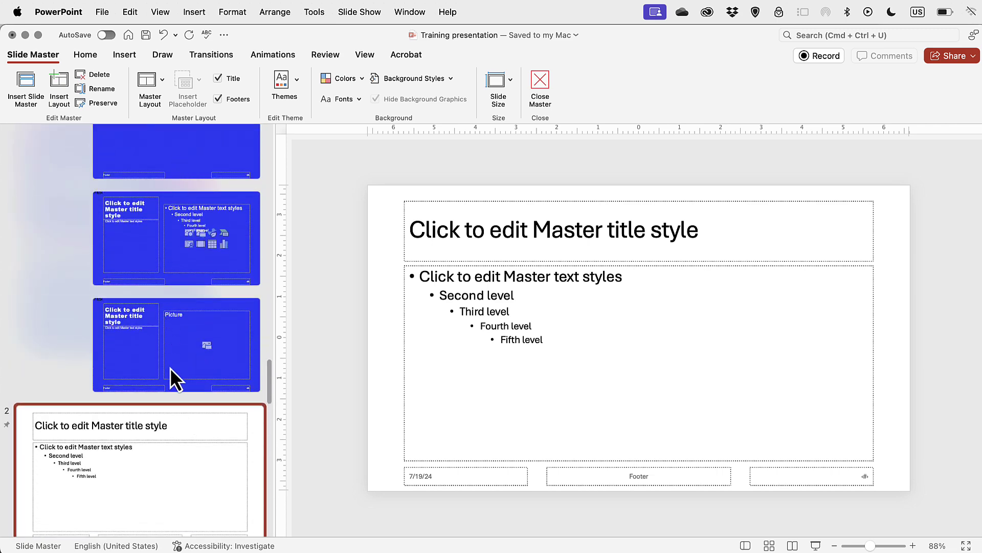
pyautogui.scroll(-5, 169, 367)
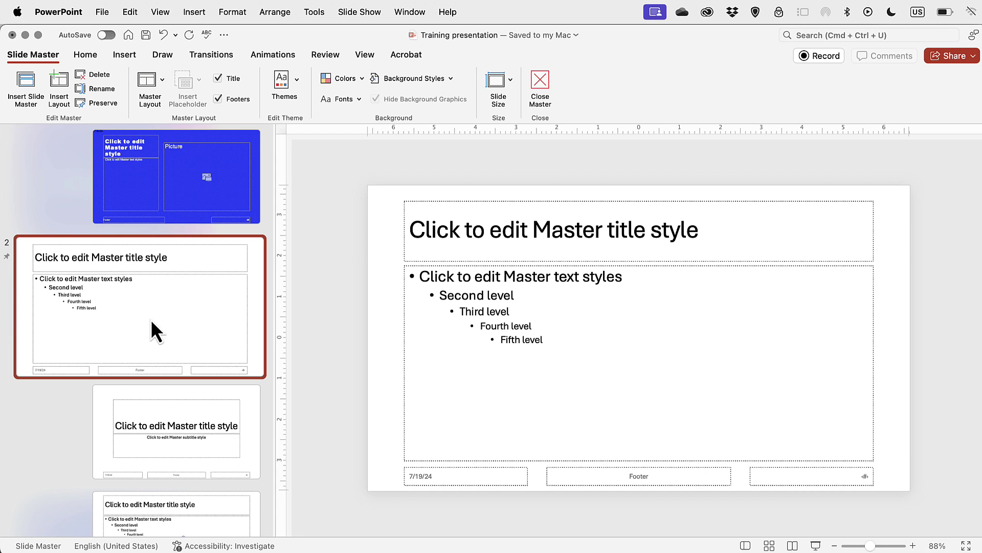
# Step: Apply the ArialBlack-Arial theme font pairing to the white master
pyautogui.click(357, 99)
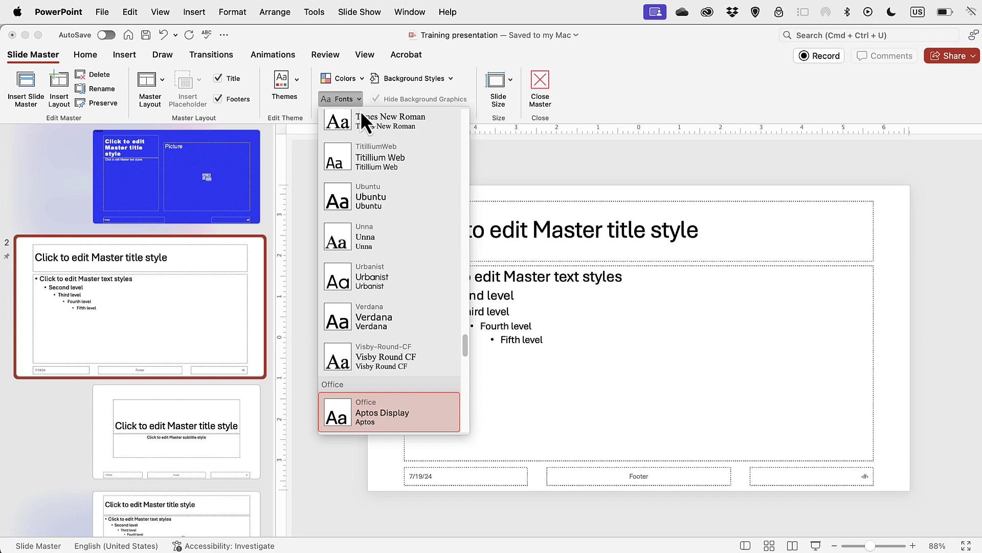
pyautogui.scroll(5, 382, 176)
pyautogui.scroll(-5, 385, 354)
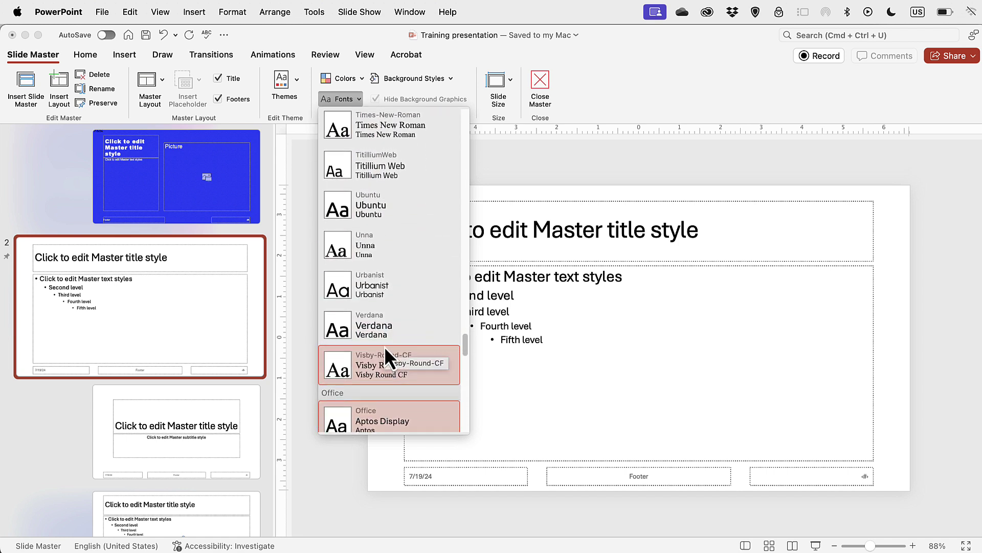
pyautogui.scroll(-2, 384, 346)
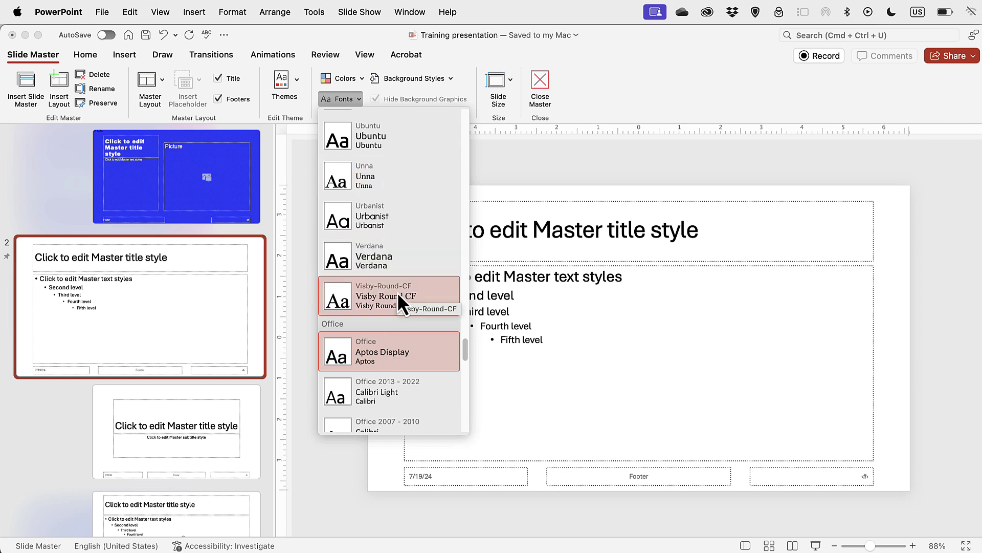
pyautogui.scroll(-3, 388, 339)
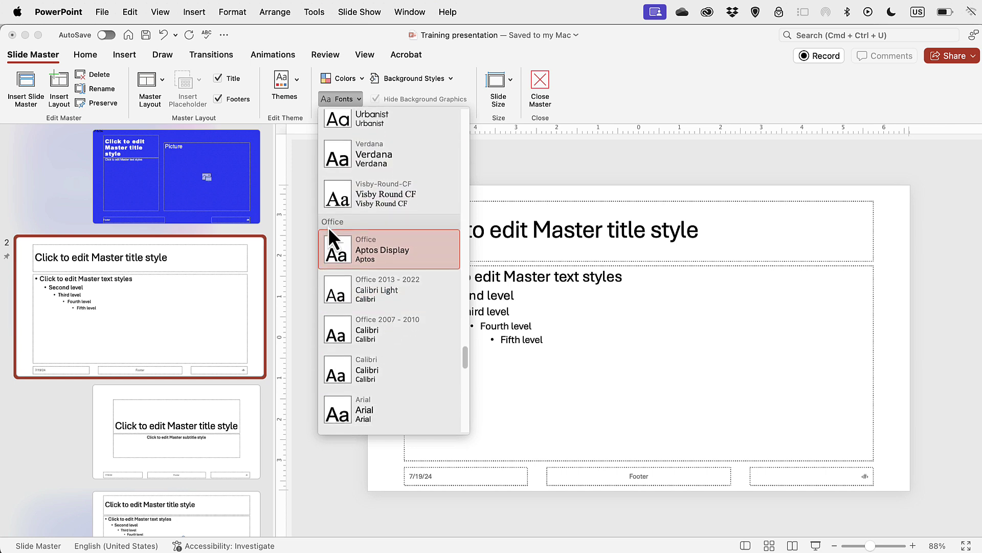
pyautogui.scroll(-10, 361, 260)
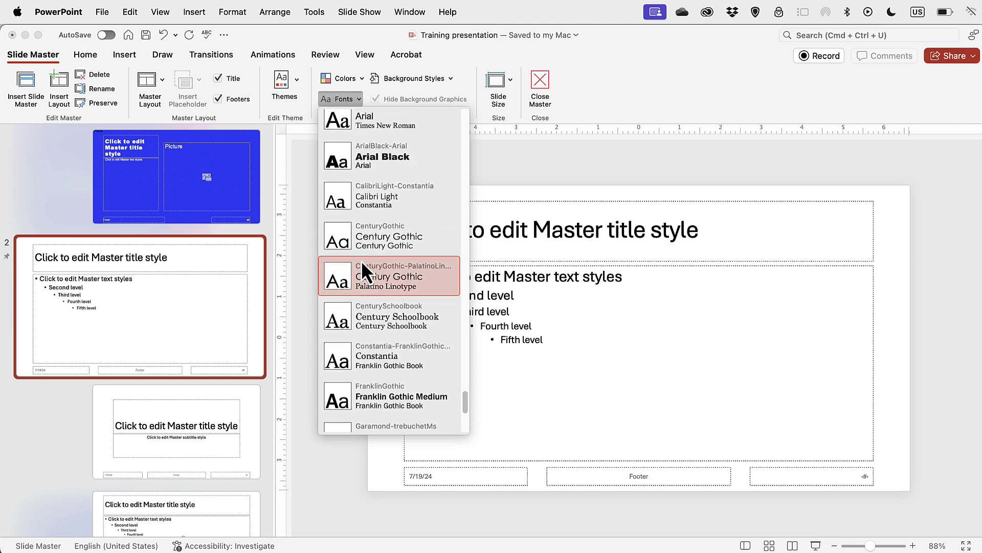
pyautogui.scroll(2, 363, 204)
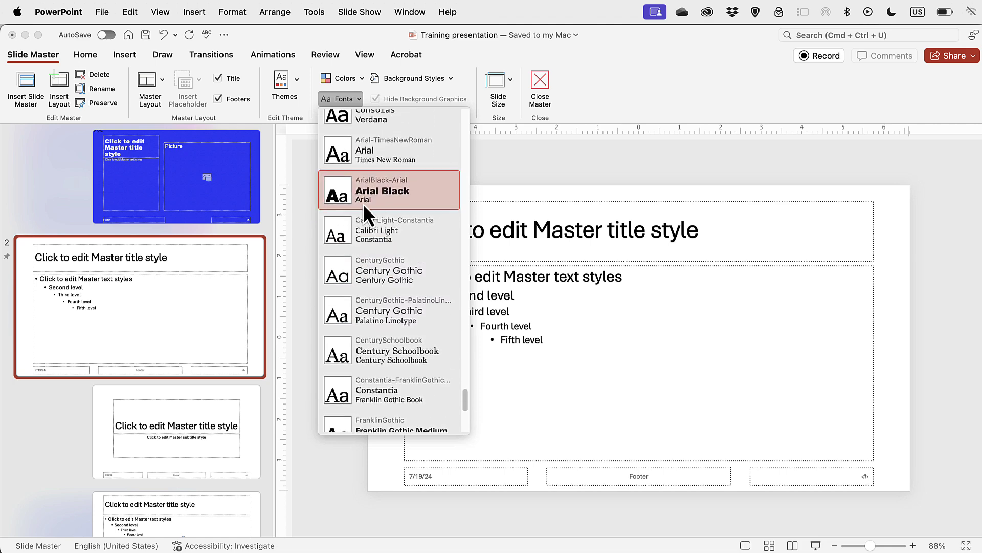
pyautogui.click(397, 202)
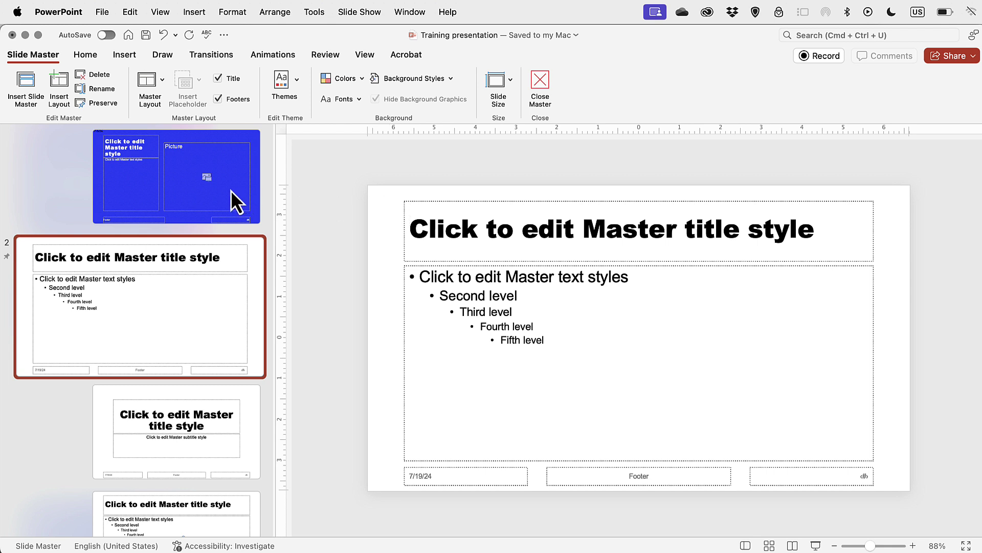
# Step: From the Picture layout, open Create Theme Colors for a new Custom 2 colour set
pyautogui.click(214, 177)
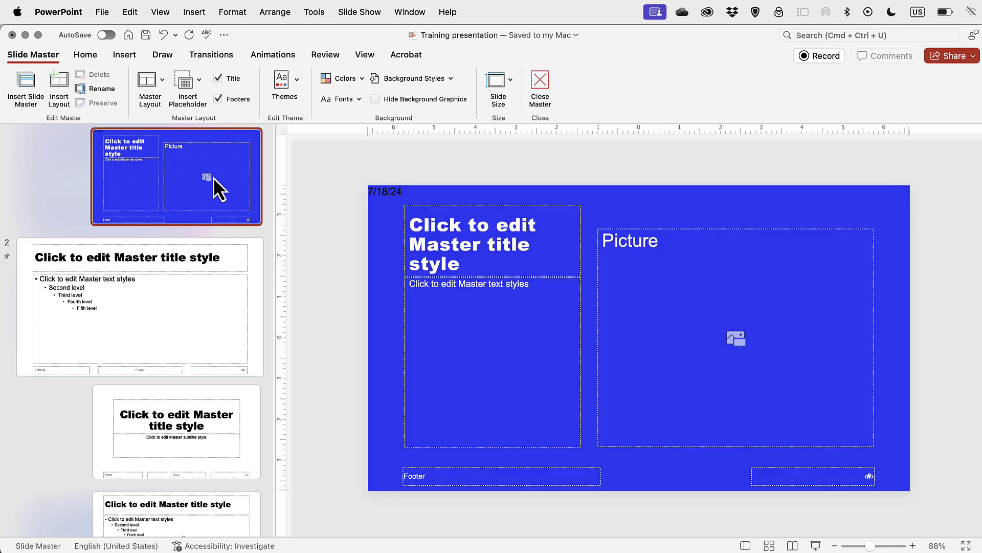
pyautogui.click(362, 79)
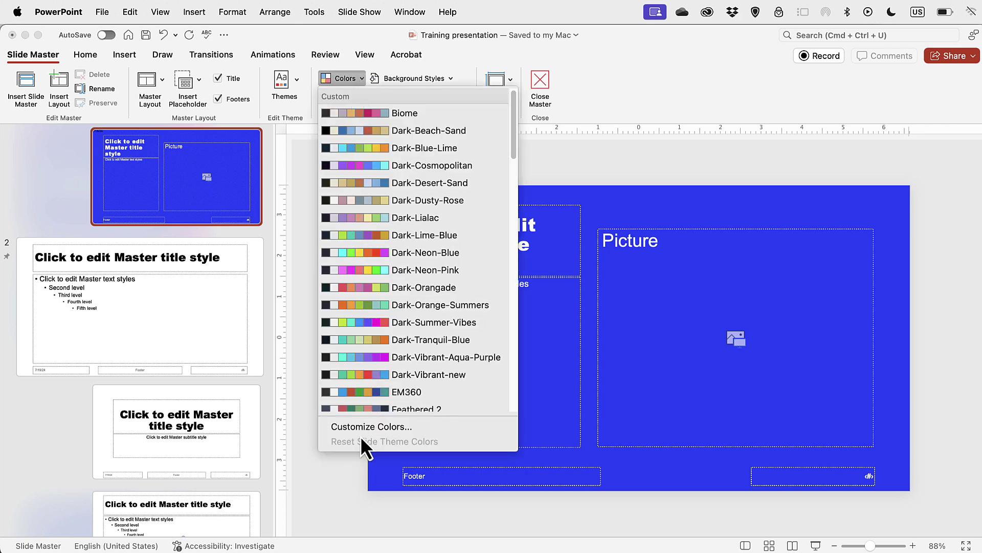
pyautogui.click(351, 427)
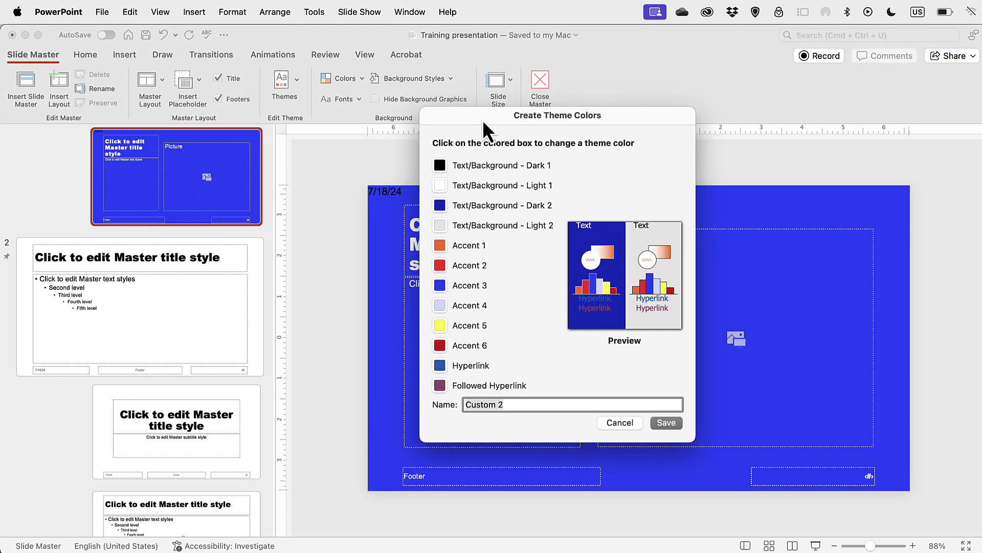
pyautogui.moveTo(483, 120); pyautogui.dragTo(463, 114)
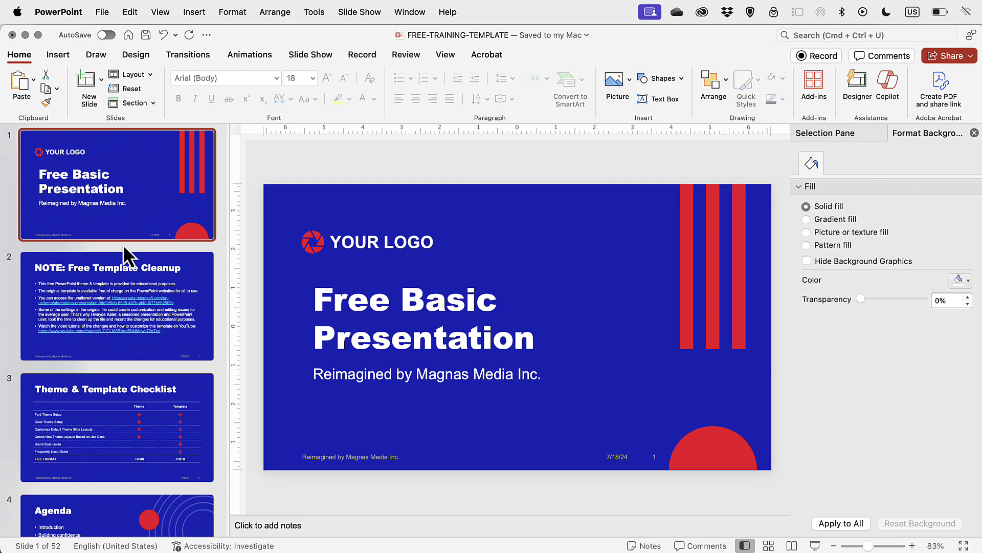
# Step: Show FREE-TRAINING-TEMPLATE's top master in Slide Master view with its Master Layout placeholder list
pyautogui.click(161, 11)
pyautogui.moveTo(179, 142)
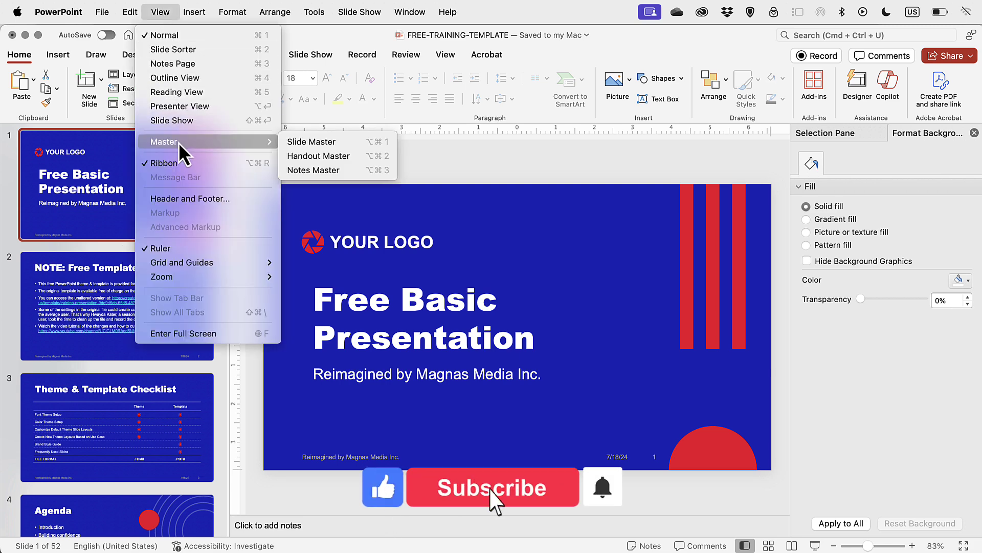
pyautogui.click(349, 142)
pyautogui.click(136, 189)
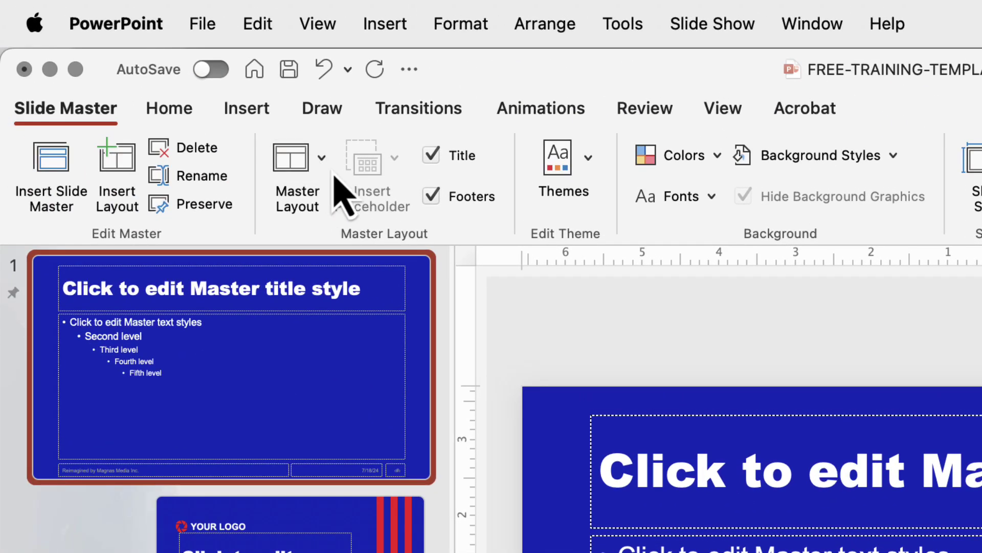
pyautogui.click(322, 166)
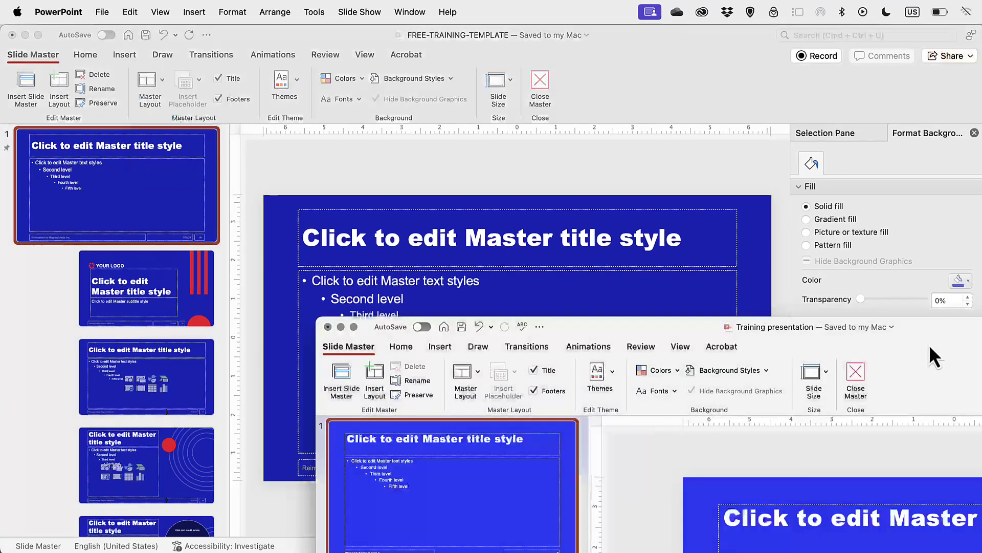
pyautogui.moveTo(929, 345); pyautogui.dragTo(701, 109)
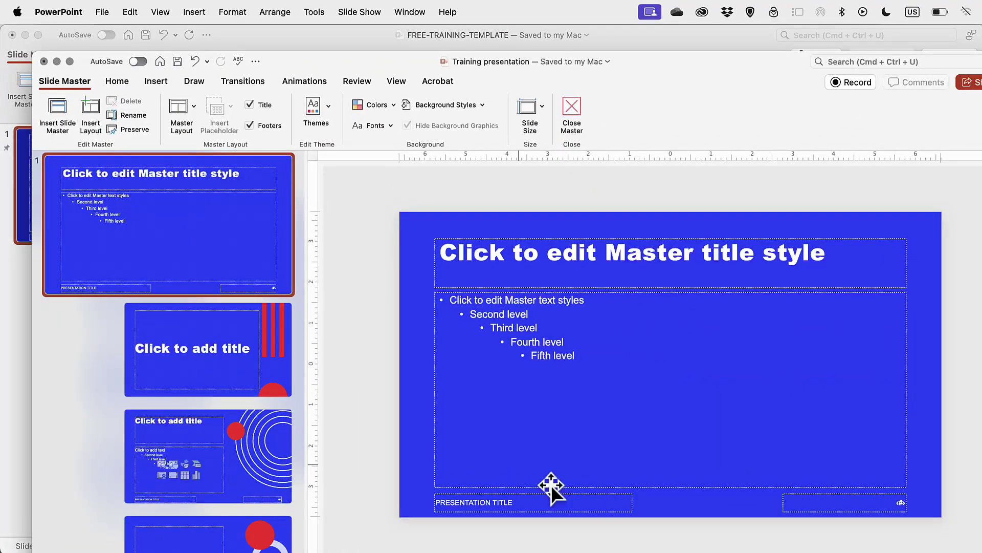
pyautogui.click(195, 112)
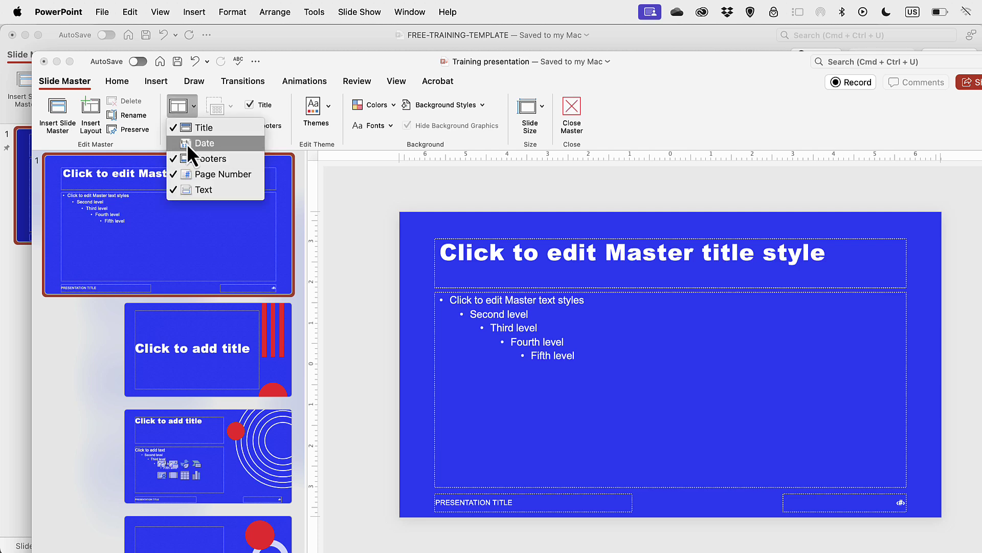
pyautogui.click(223, 379)
pyautogui.click(219, 364)
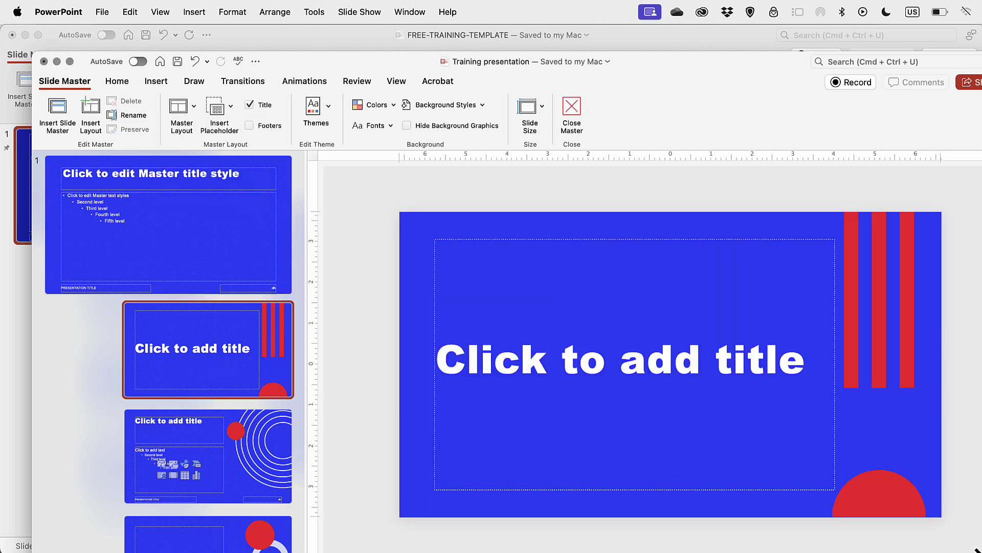
pyautogui.moveTo(979, 550); pyautogui.dragTo(957, 536)
pyautogui.scroll(-5, 251, 359)
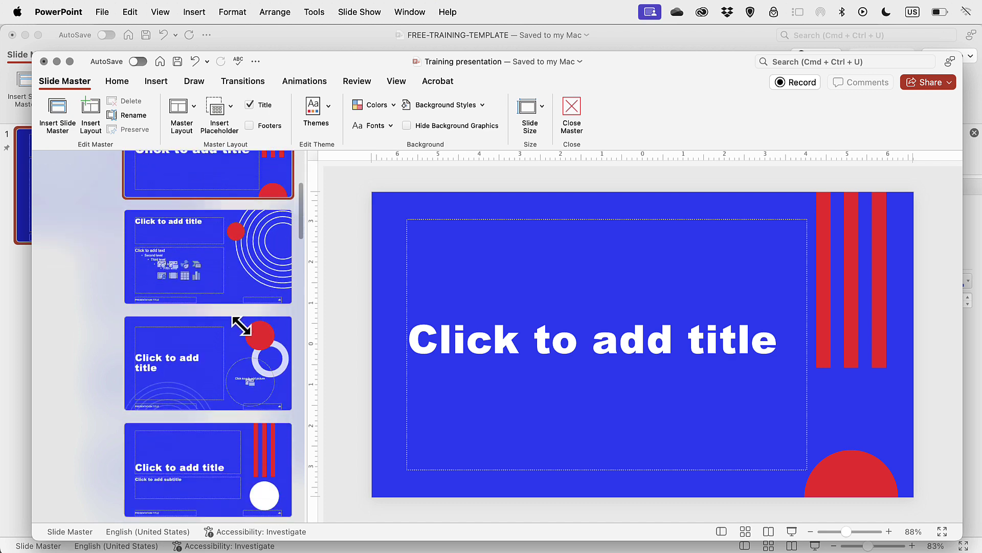
pyautogui.click(244, 256)
pyautogui.click(214, 332)
pyautogui.scroll(-5, 217, 331)
pyautogui.click(217, 331)
pyautogui.scroll(-4, 218, 331)
pyautogui.click(219, 330)
pyautogui.scroll(-10, 219, 330)
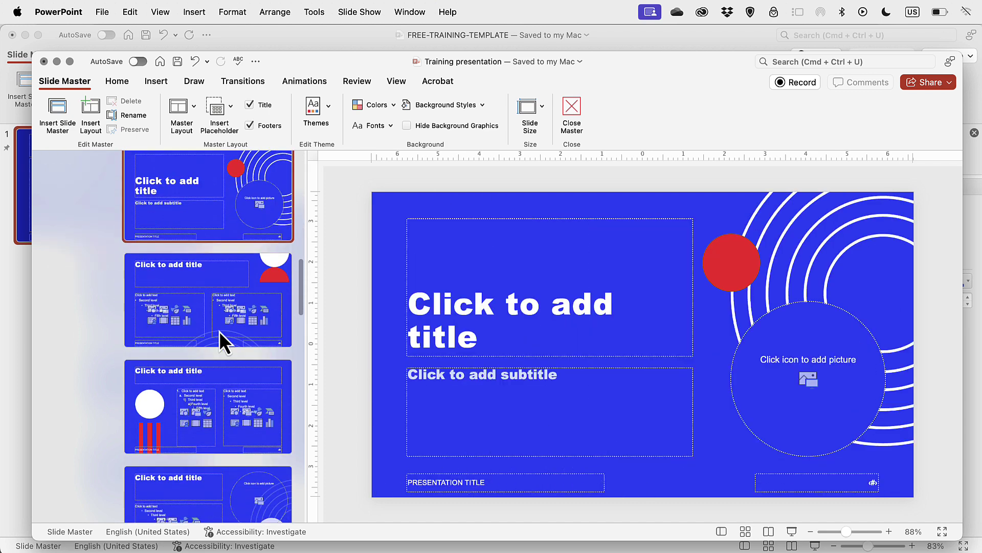
pyautogui.scroll(-10, 243, 378)
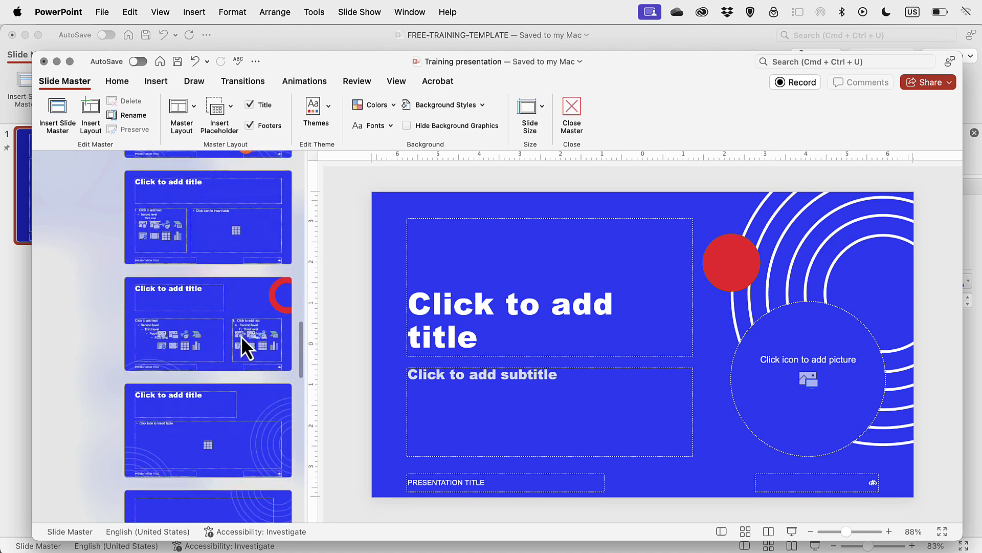
pyautogui.scroll(3, 251, 409)
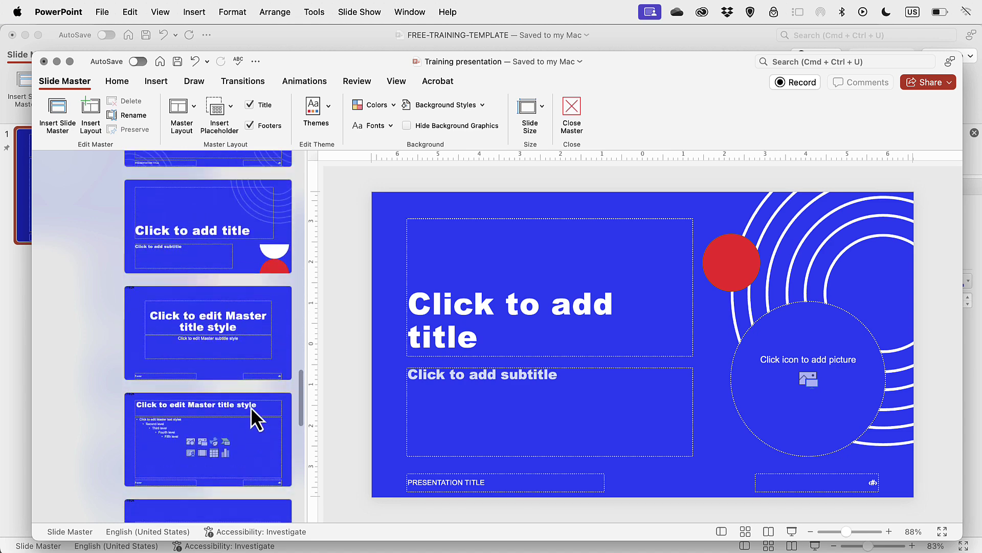
pyautogui.click(242, 371)
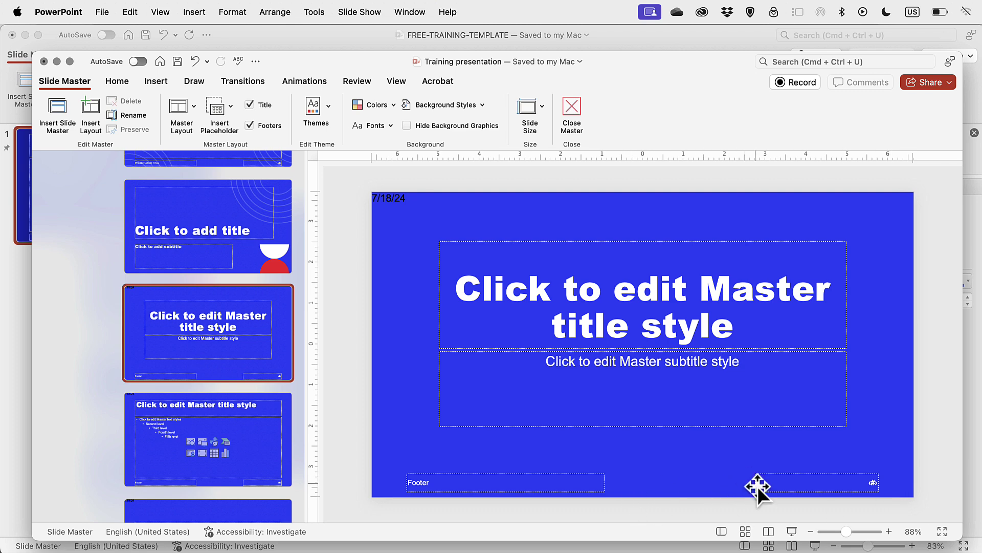
pyautogui.click(249, 461)
pyautogui.scroll(-5, 246, 460)
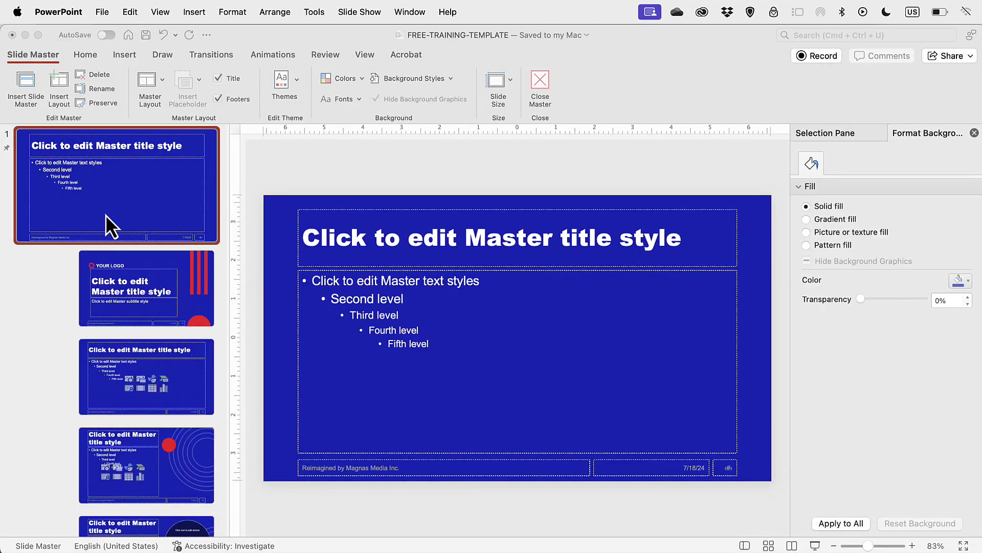
# Step: On the circle-picture layout, narrow the footer from its left edge so it clears the ring
pyautogui.click(106, 214)
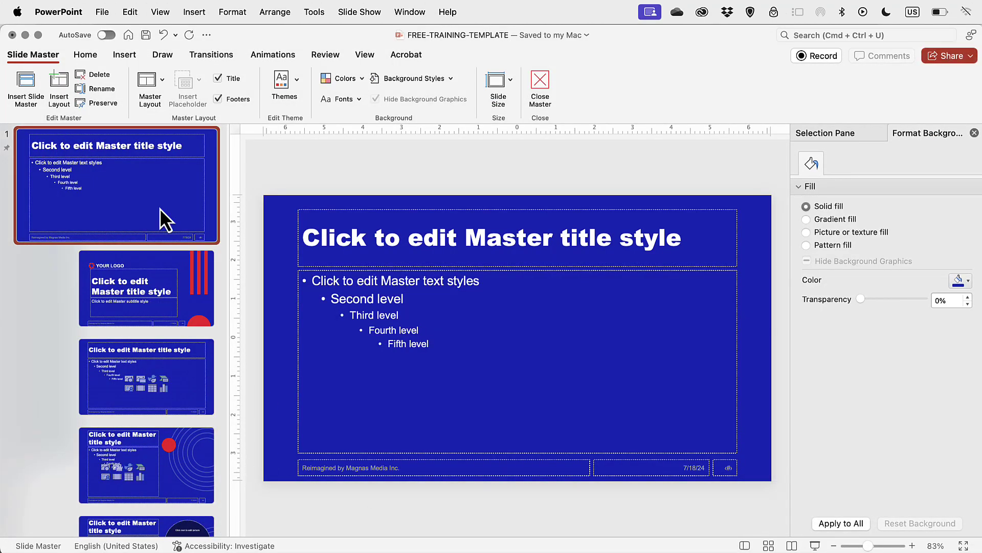
pyautogui.click(170, 298)
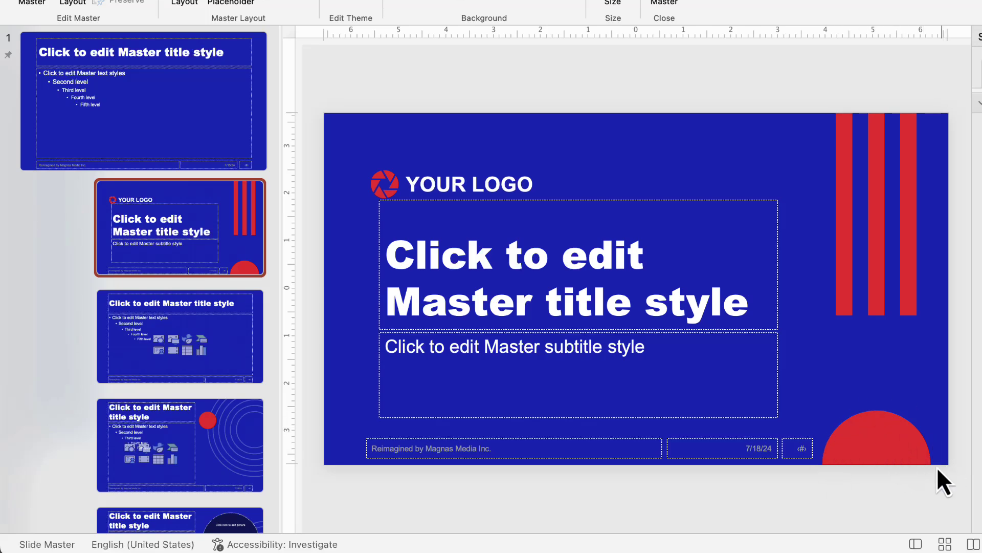
pyautogui.scroll(-5, 152, 445)
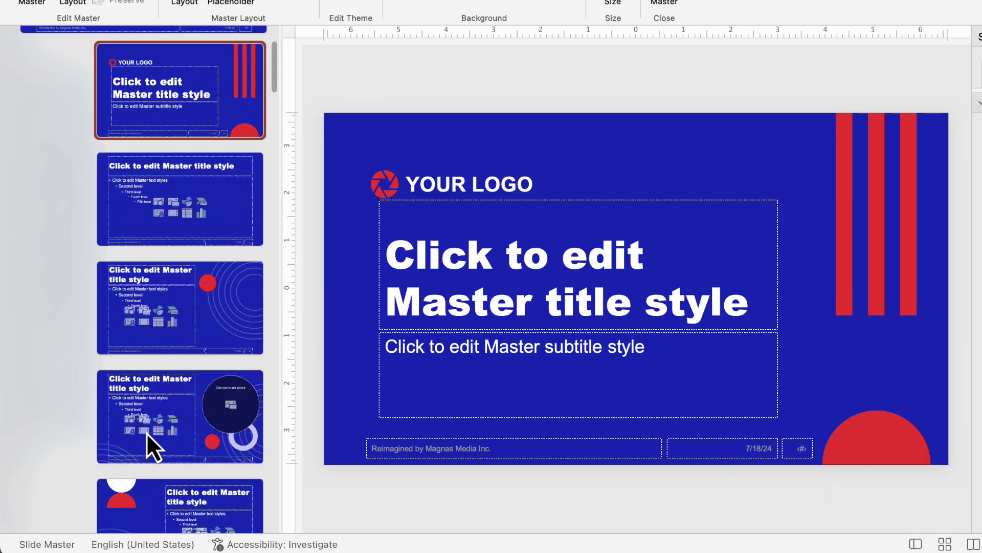
pyautogui.click(173, 348)
pyautogui.scroll(-3, 167, 381)
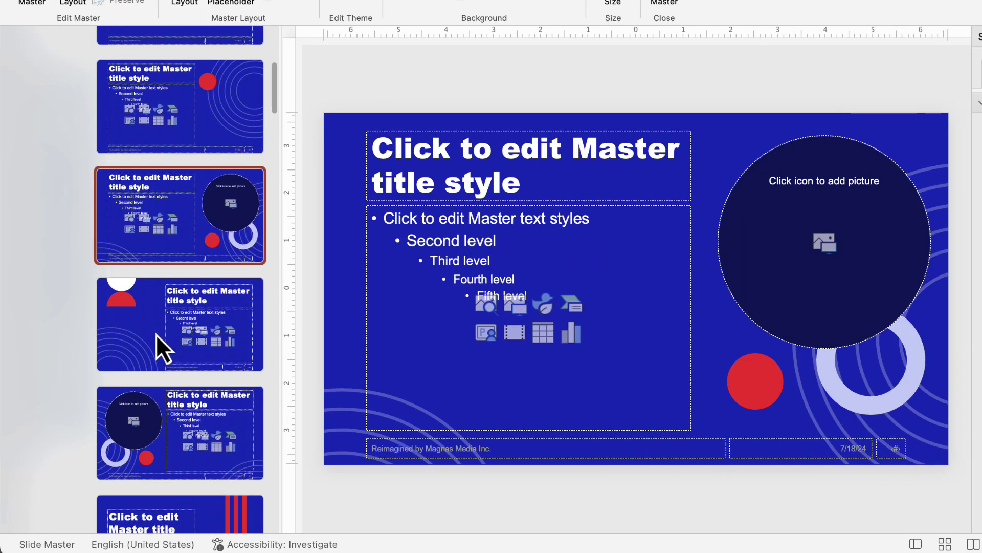
pyautogui.click(155, 333)
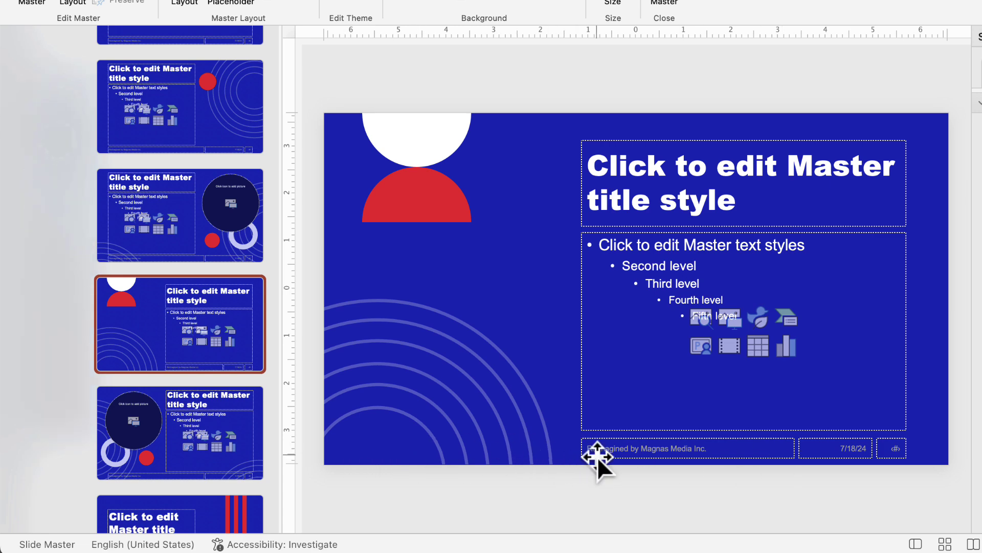
pyautogui.scroll(-4, 155, 456)
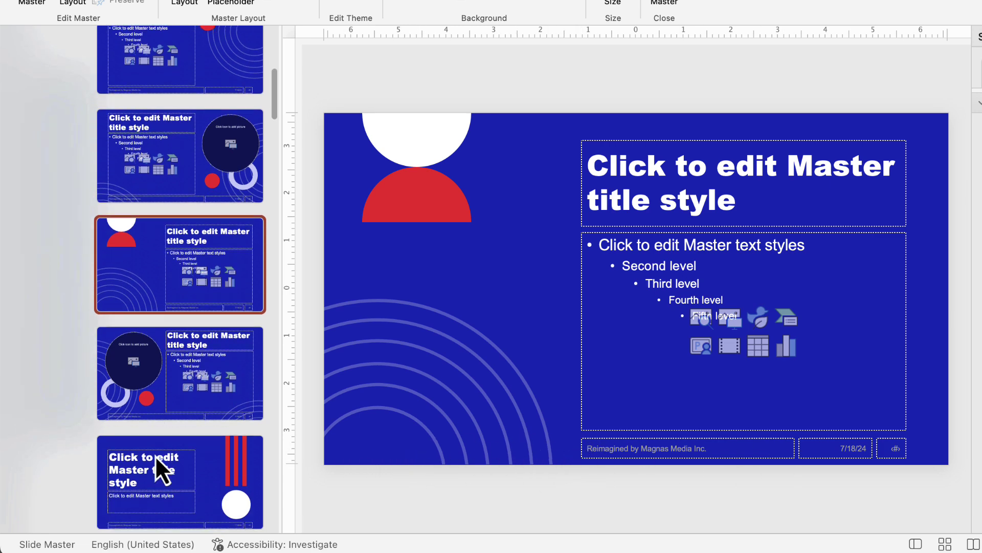
pyautogui.click(171, 387)
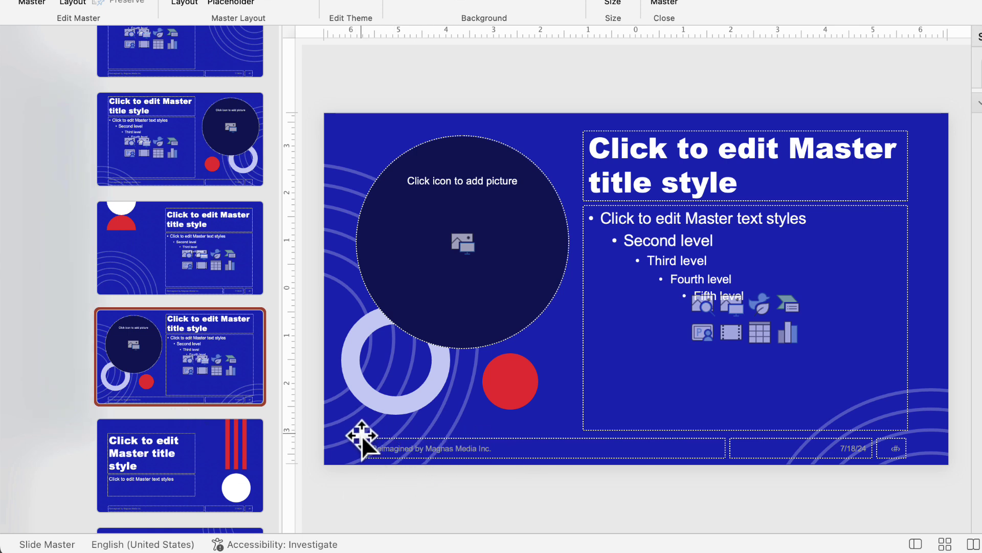
pyautogui.moveTo(366, 450); pyautogui.dragTo(466, 450)
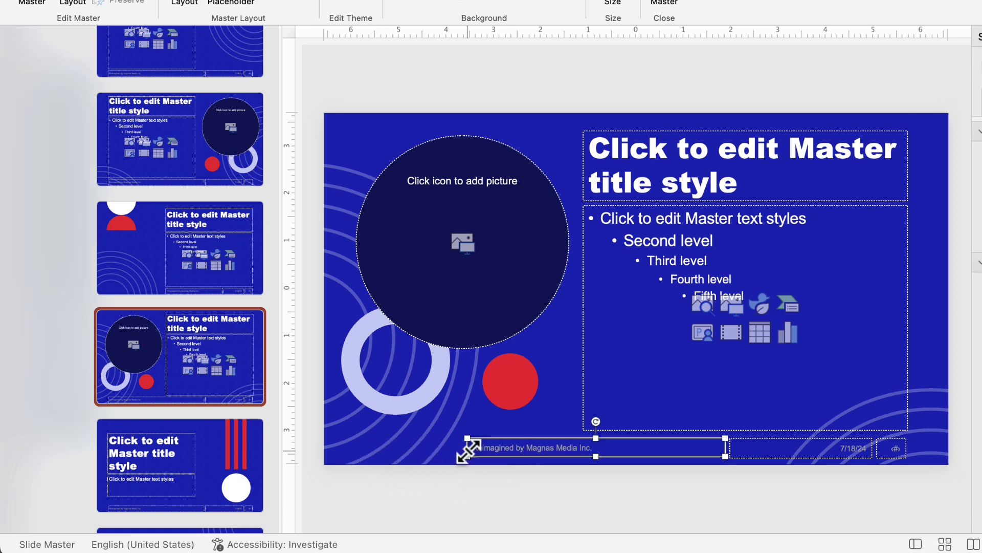
pyautogui.click(492, 499)
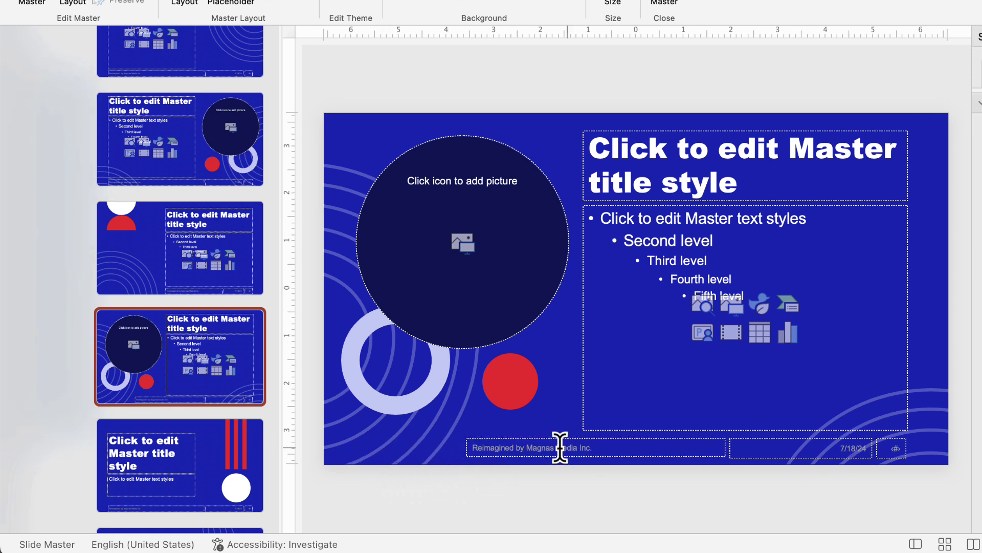
# Step: Select the title placeholder, then show the layout with the picture circle and ring
pyautogui.scroll(-5, 207, 446)
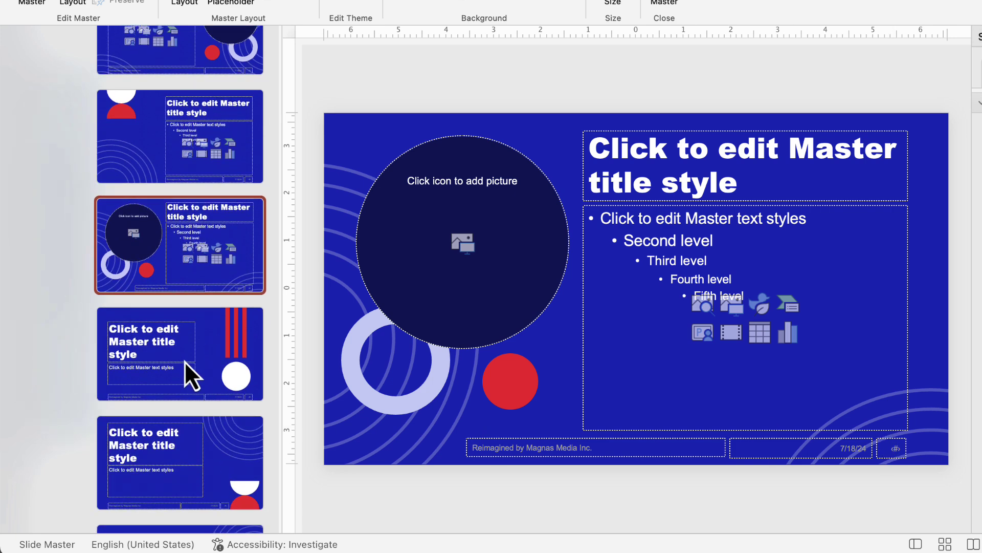
pyautogui.click(633, 180)
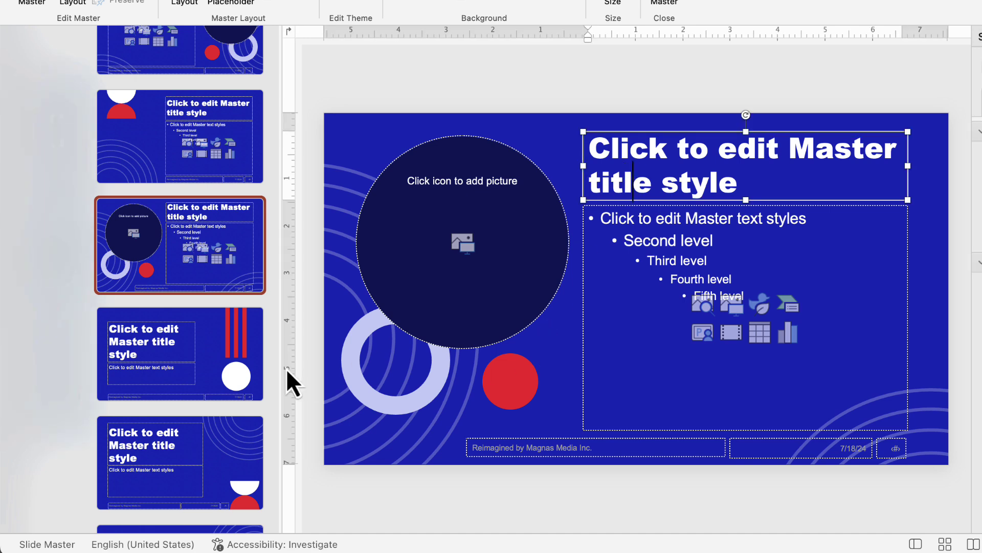
pyautogui.click(182, 362)
pyautogui.scroll(-5, 182, 361)
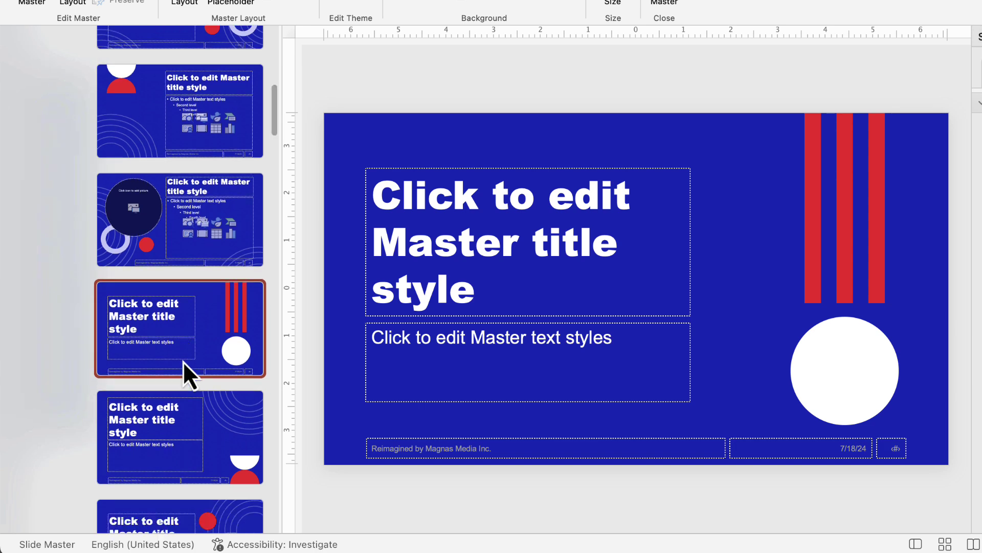
pyautogui.scroll(-10, 183, 361)
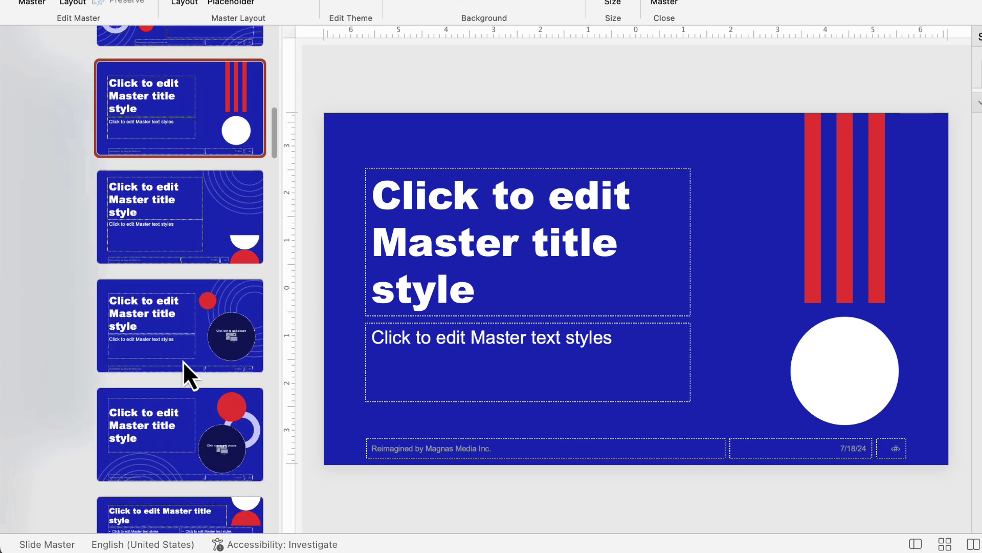
pyautogui.scroll(-1, 182, 361)
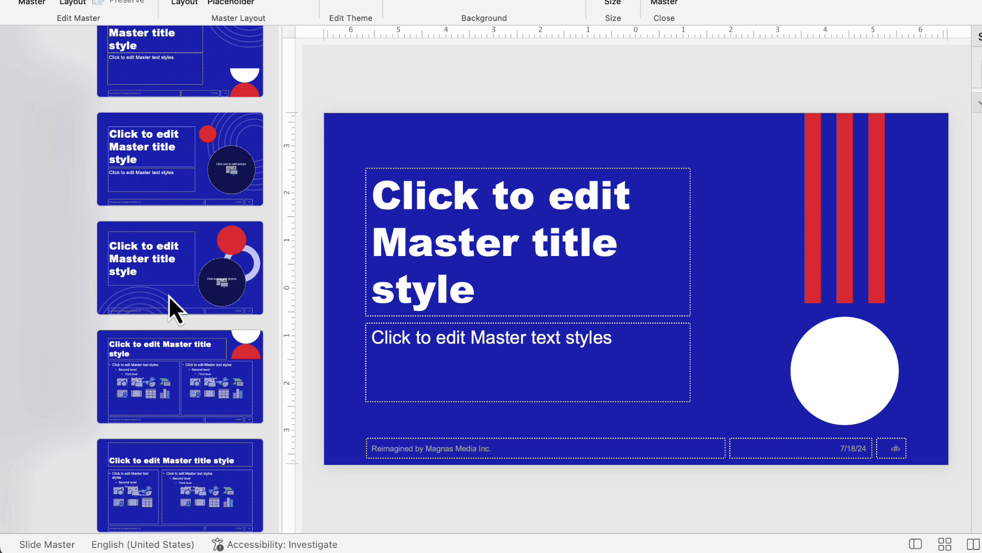
pyautogui.click(169, 297)
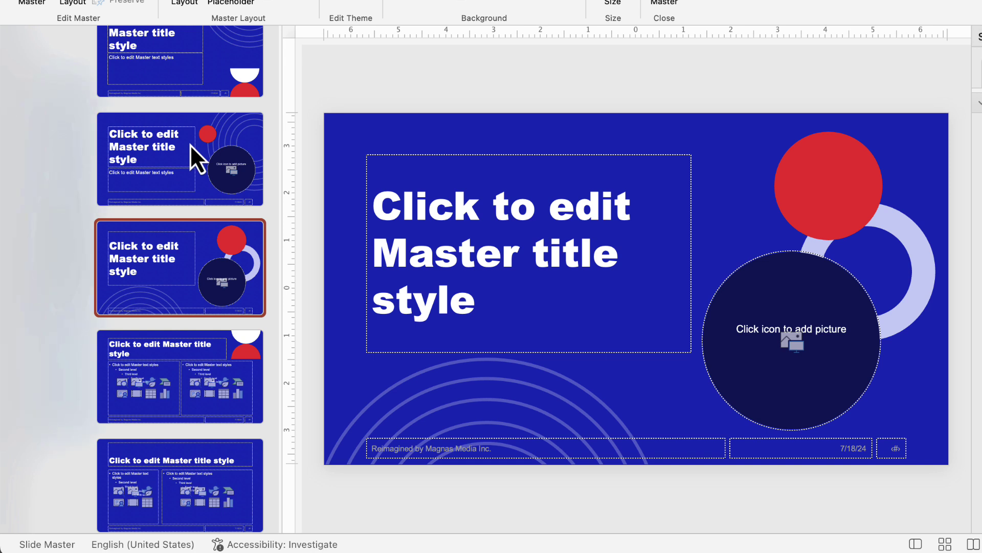
# Step: Try deleting, shrinking, rotating and moving the arcs graphic, then undo back to its original place
pyautogui.click(418, 390)
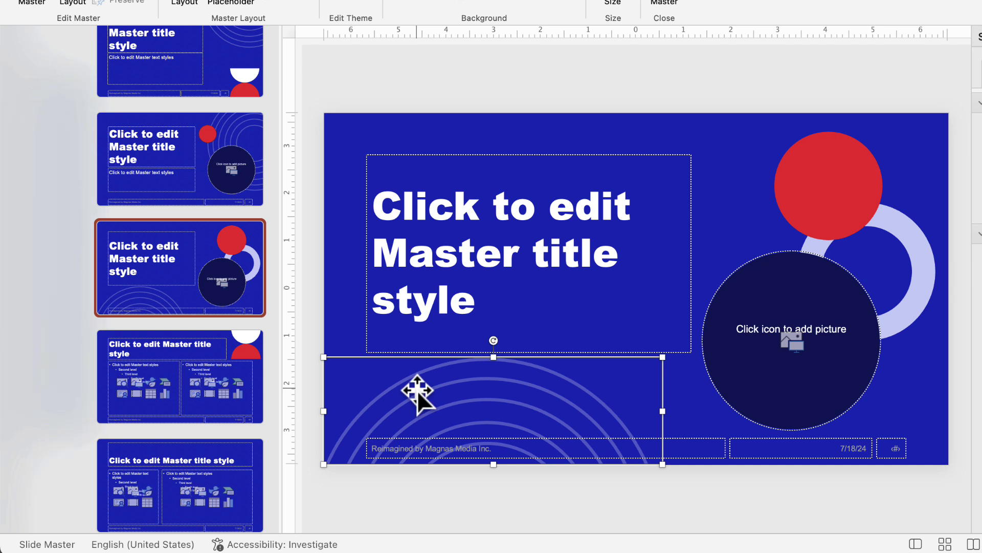
pyautogui.press('Delete')
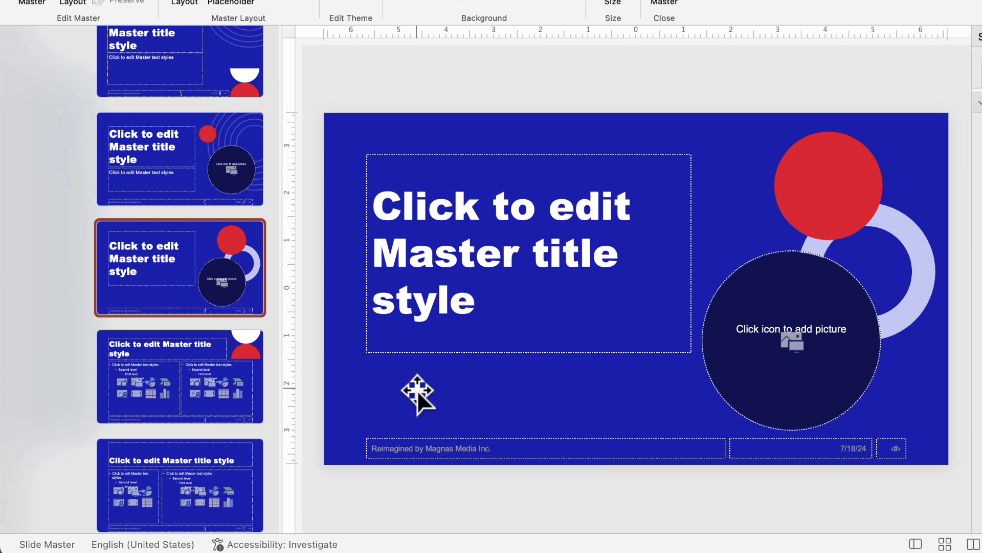
pyautogui.press('super+z')
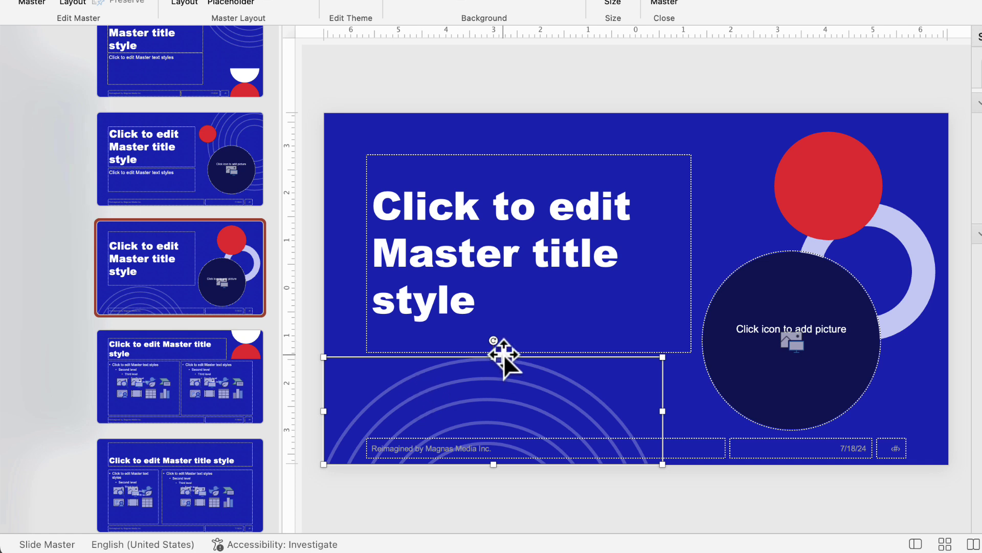
pyautogui.moveTo(662, 357); pyautogui.dragTo(535, 383)
pyautogui.moveTo(450, 389); pyautogui.dragTo(437, 444)
pyautogui.moveTo(511, 399); pyautogui.dragTo(517, 125)
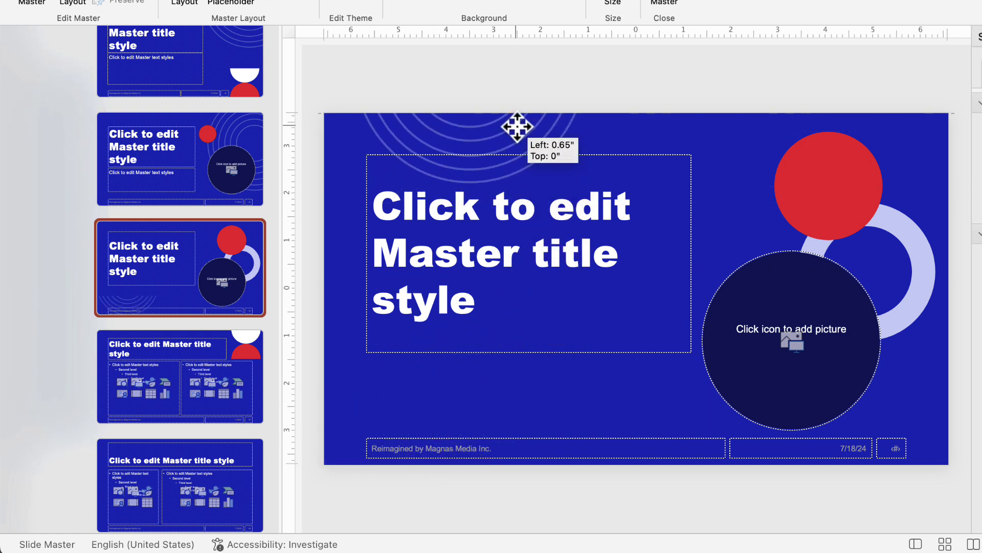
pyautogui.moveTo(607, 156); pyautogui.dragTo(605, 206)
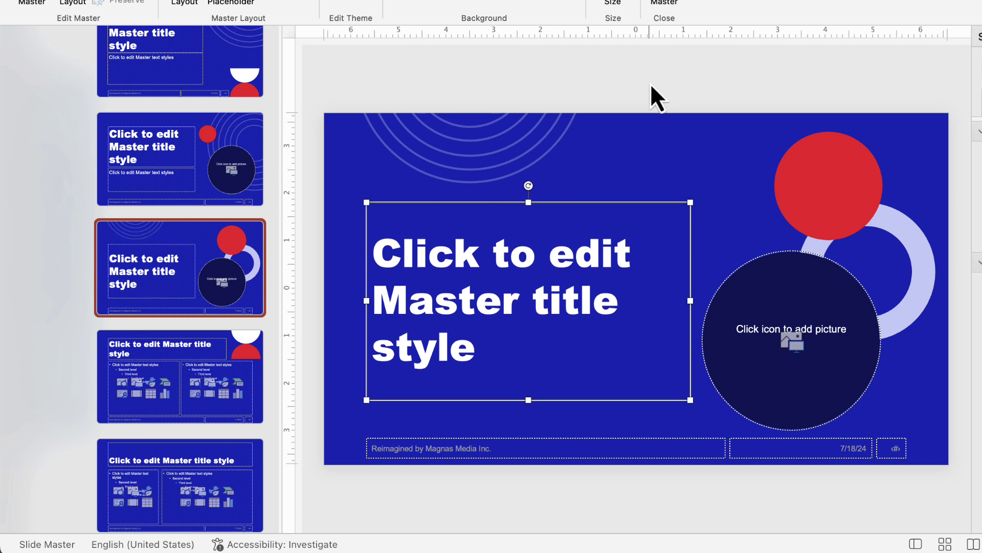
pyautogui.click(652, 93)
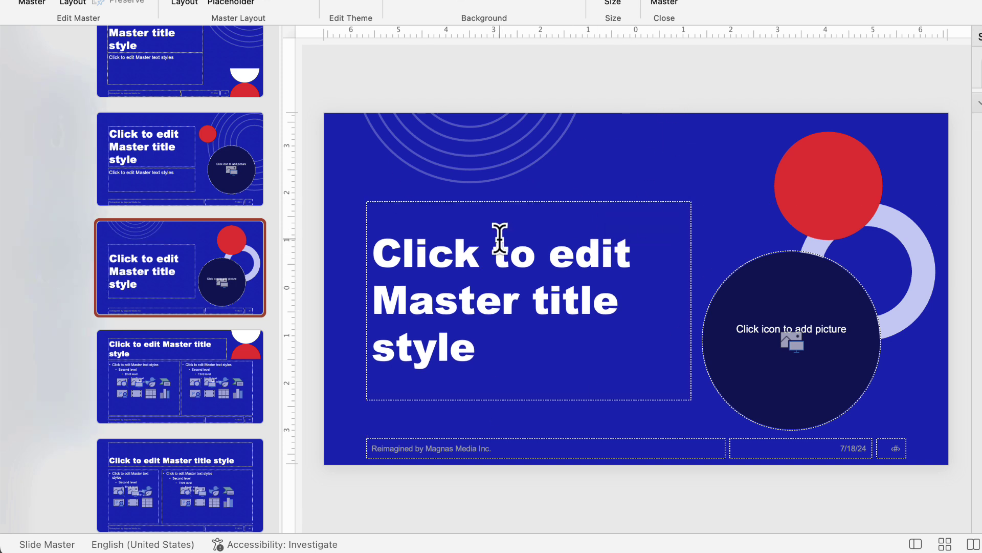
pyautogui.press('super+z')
pyautogui.press('super+z')
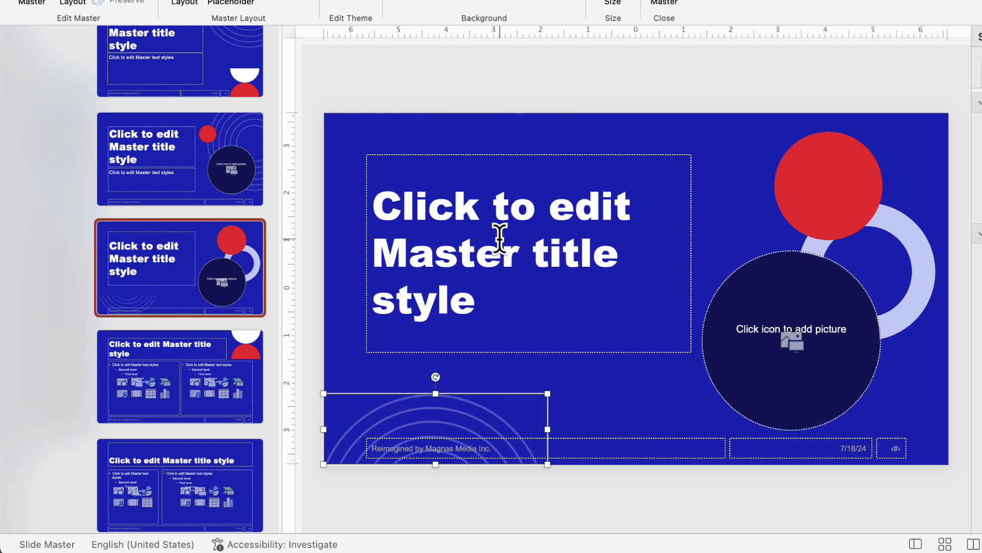
pyautogui.press('super+z')
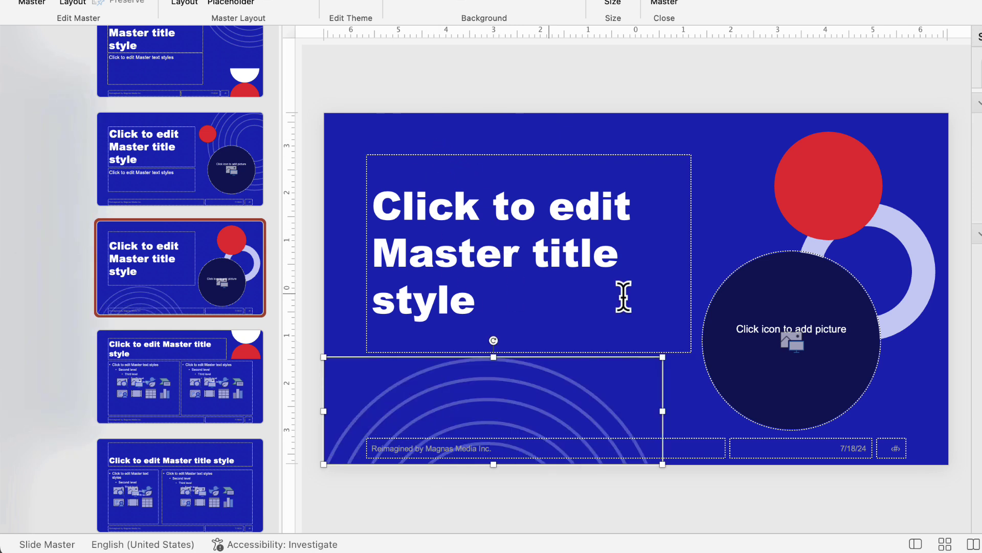
# Step: On the YOUR LOGO title slide layout, select the title, subtitle and logo group
pyautogui.click(168, 388)
pyautogui.scroll(-4, 168, 387)
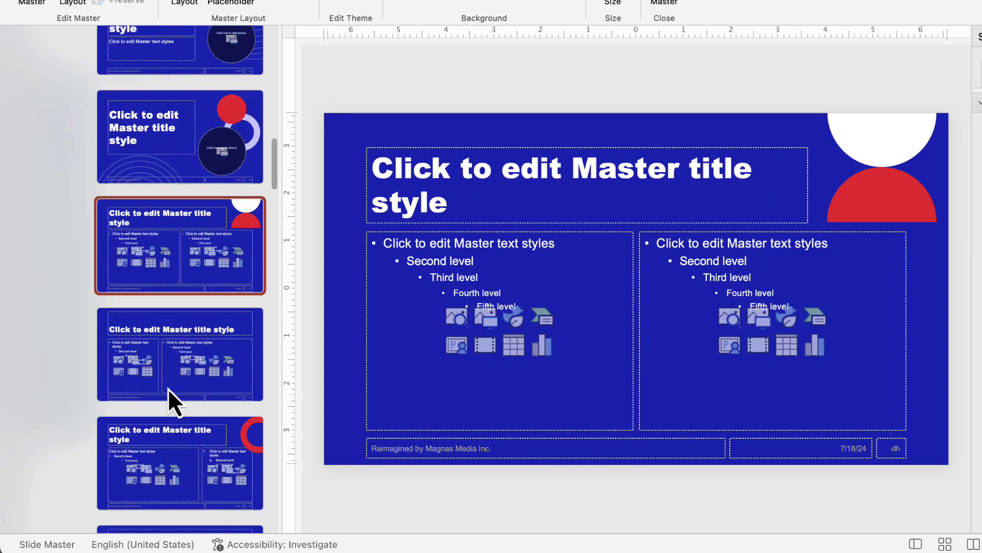
pyautogui.scroll(10, 168, 387)
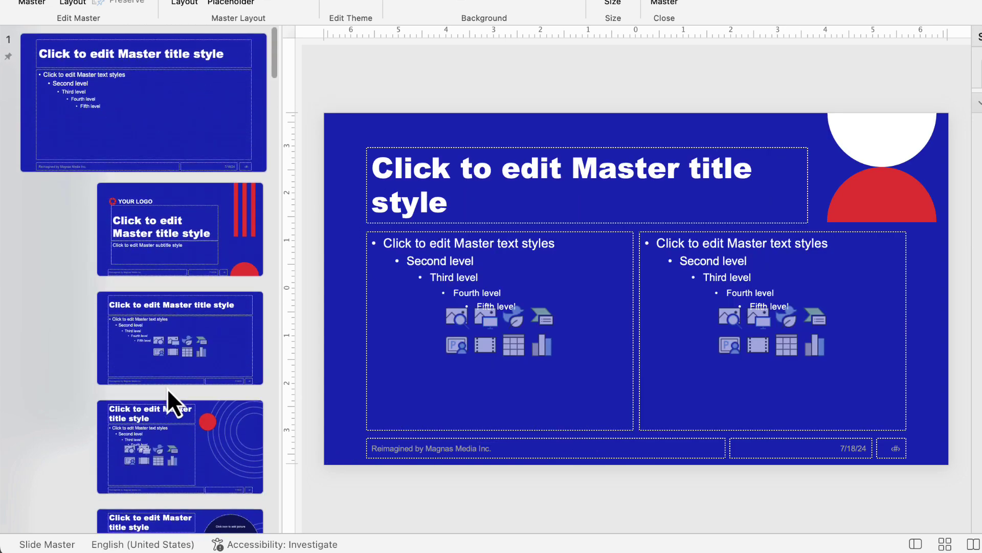
pyautogui.click(163, 238)
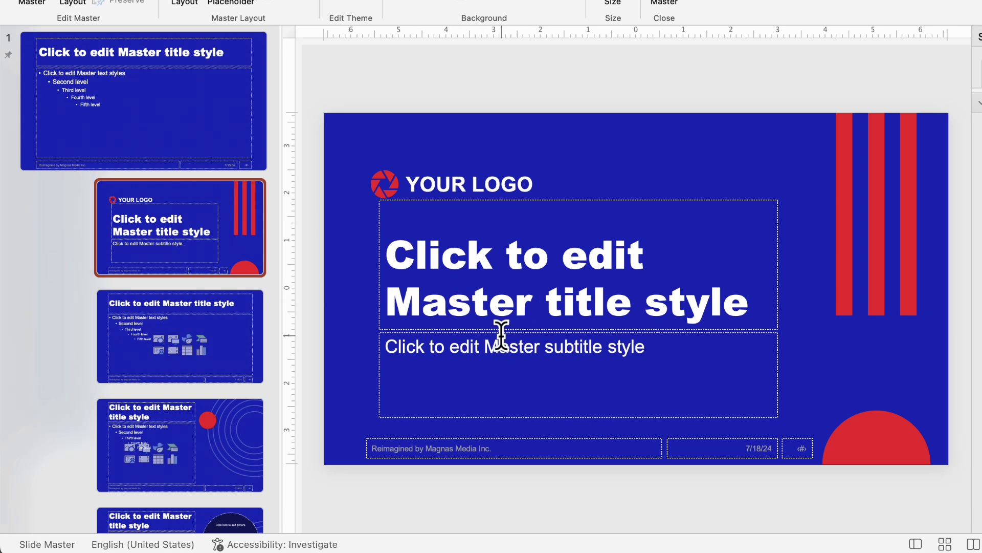
pyautogui.click(468, 300)
pyautogui.click(456, 344)
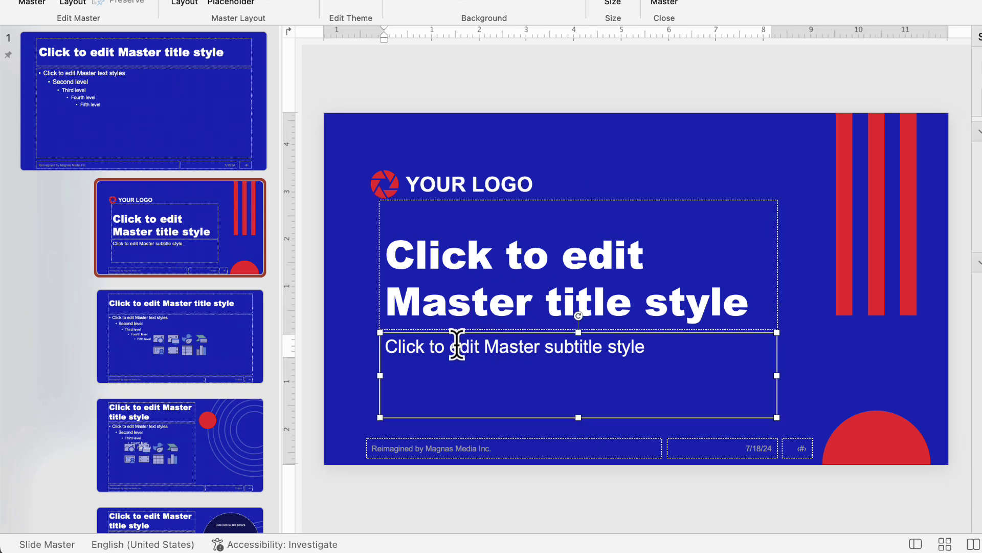
pyautogui.click(478, 178)
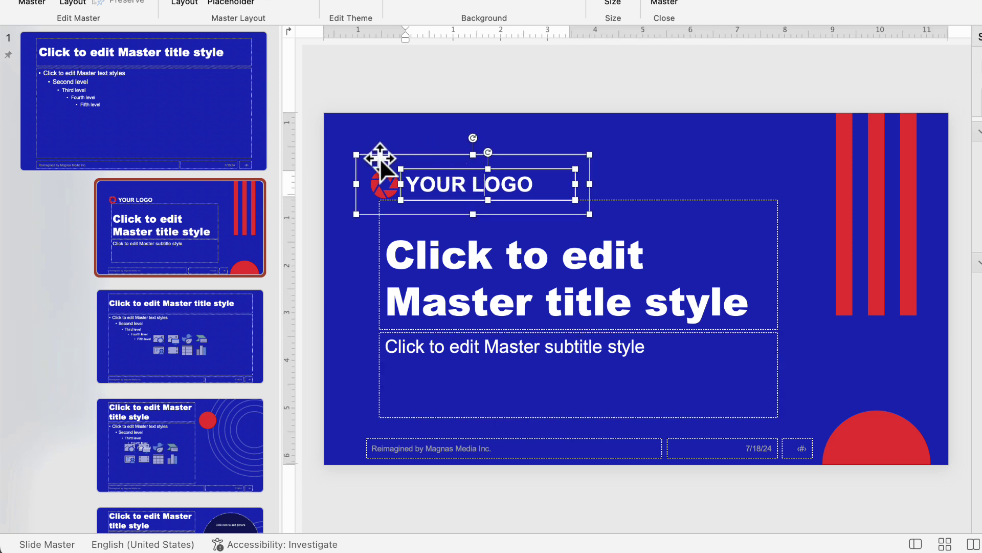
pyautogui.click(232, 226)
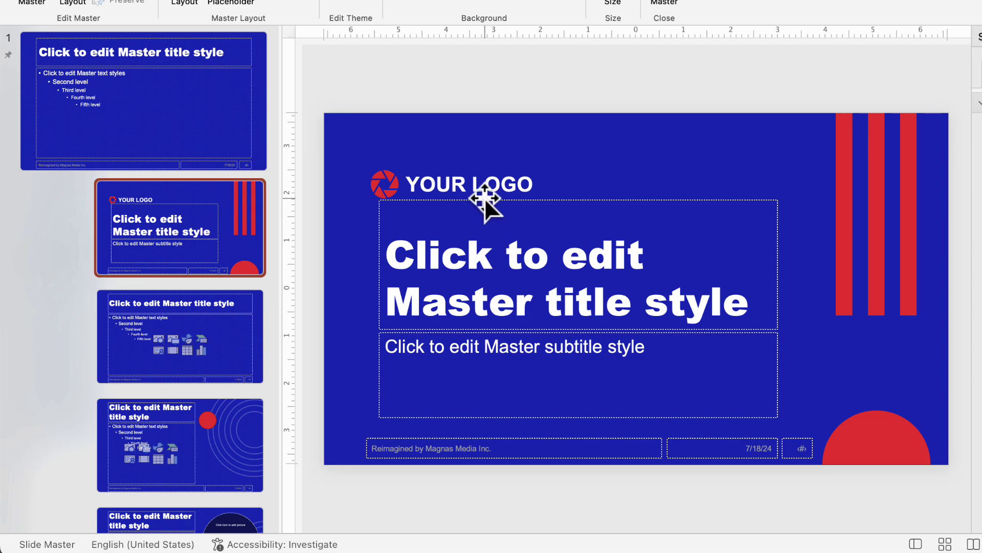
pyautogui.click(470, 179)
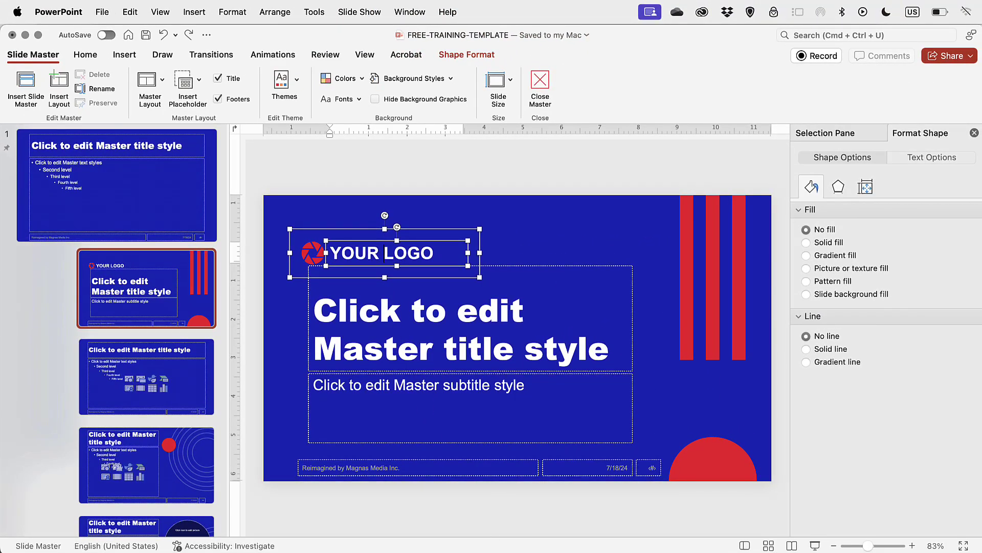
# Step: Compare with a layout in the Training presentation, then show the title-and-content layout
pyautogui.click(479, 545)
pyautogui.scroll(-5, 397, 292)
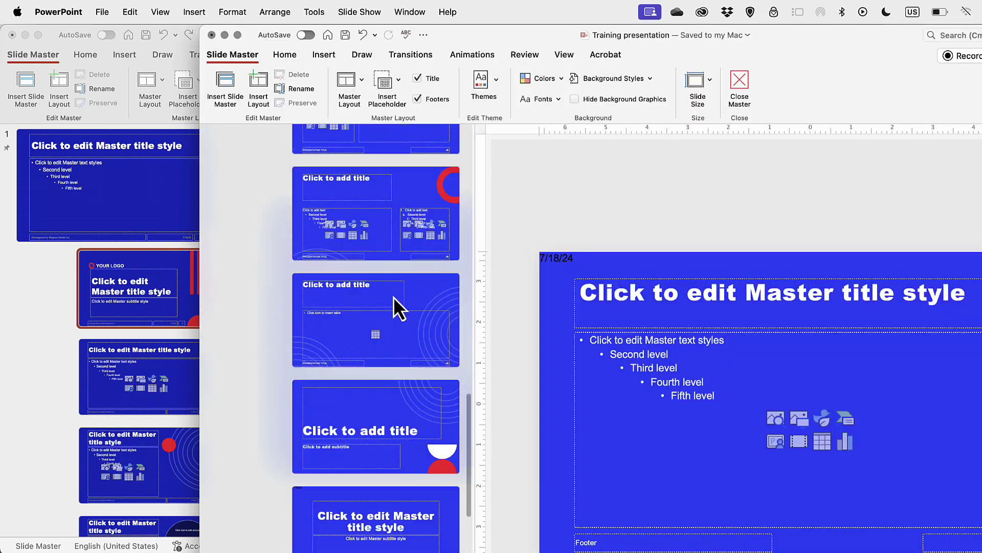
pyautogui.scroll(3, 398, 287)
pyautogui.click(376, 315)
pyautogui.moveTo(540, 38); pyautogui.dragTo(425, 29)
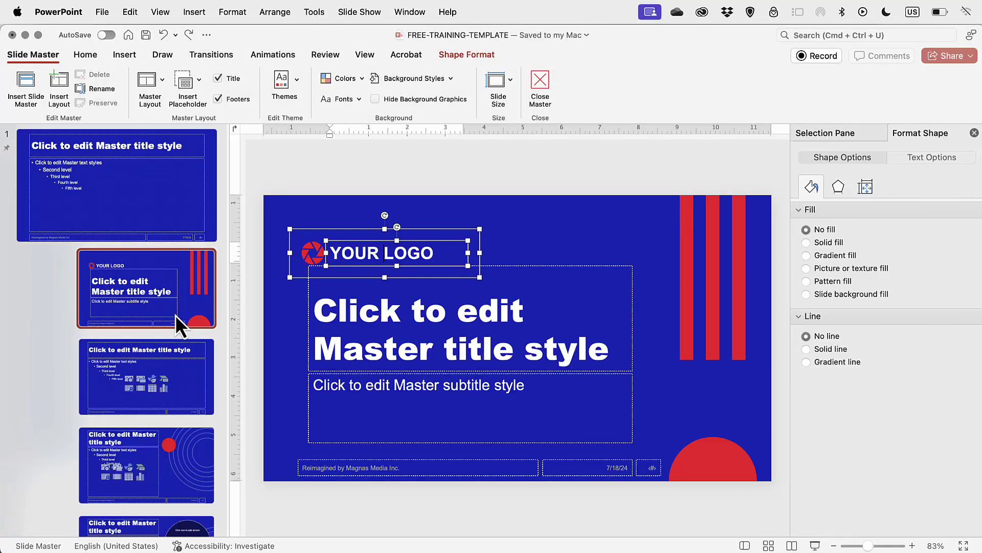
pyautogui.click(167, 377)
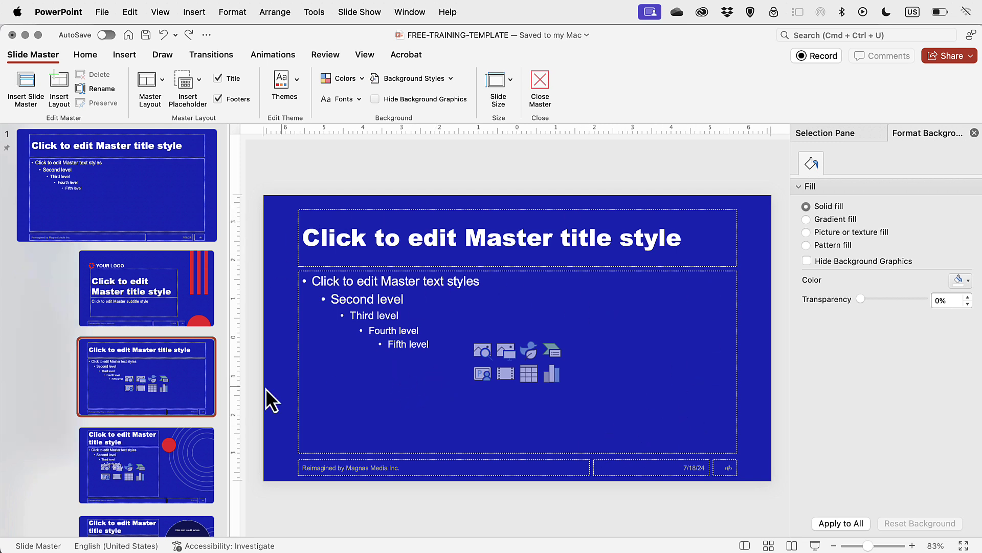
# Step: Review the blue master's circle-and-ring, round-picture, half-circle and red-stripe layouts
pyautogui.scroll(-2, 204, 389)
pyautogui.scroll(-1, 197, 387)
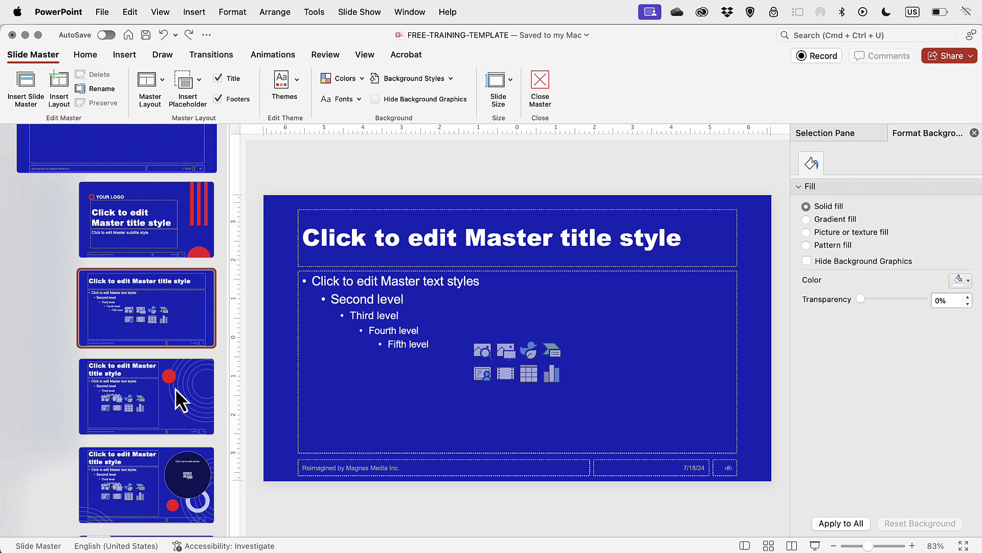
pyautogui.click(175, 388)
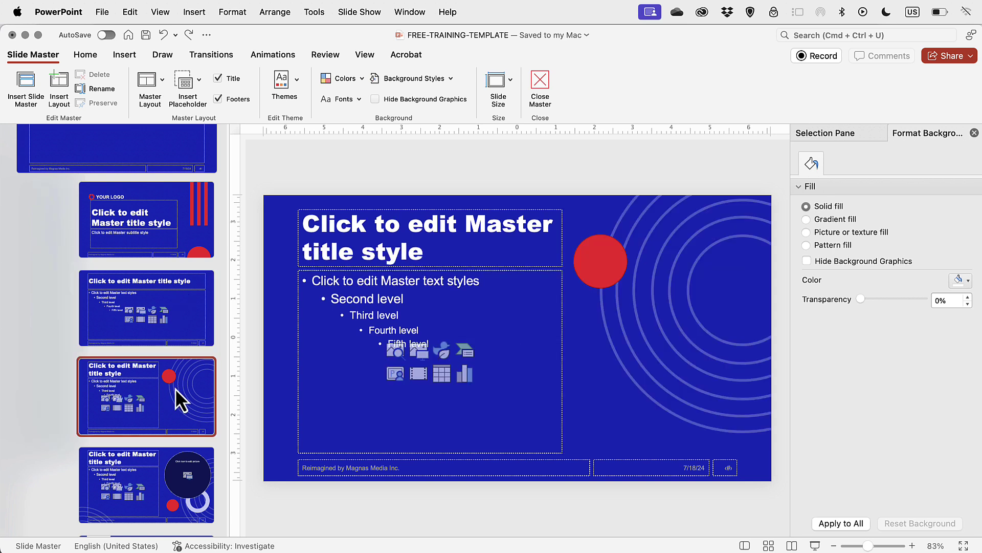
pyautogui.scroll(-3, 175, 388)
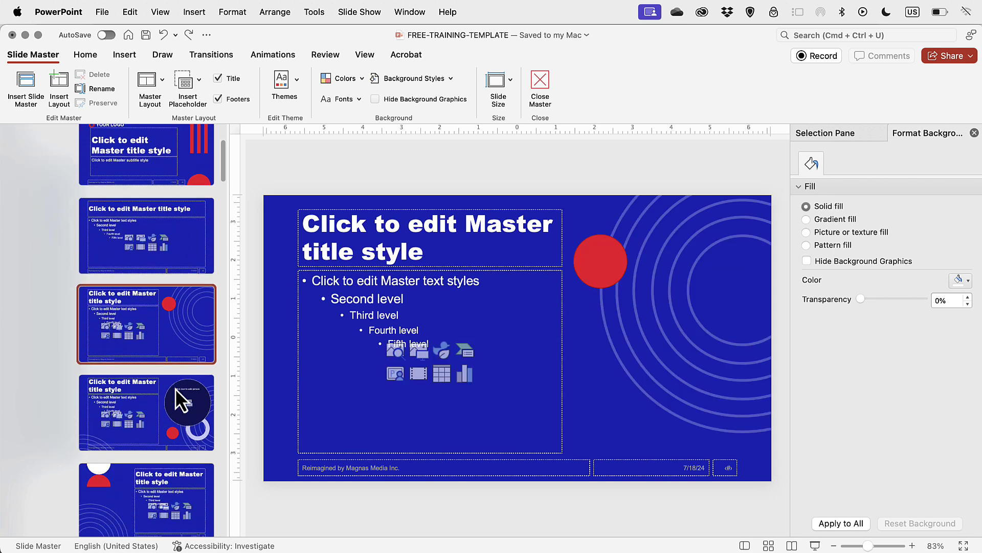
pyautogui.click(137, 403)
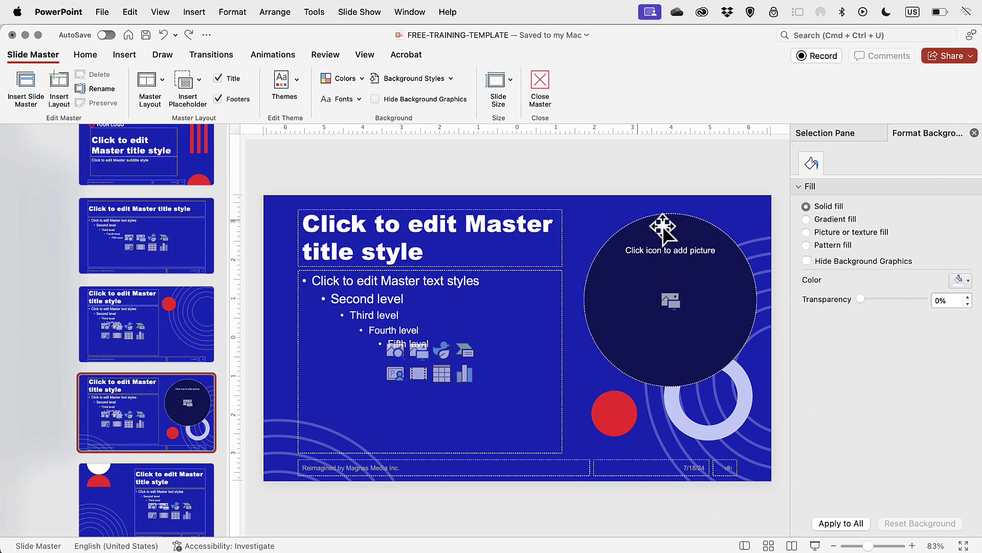
pyautogui.scroll(-4, 121, 381)
pyautogui.click(122, 381)
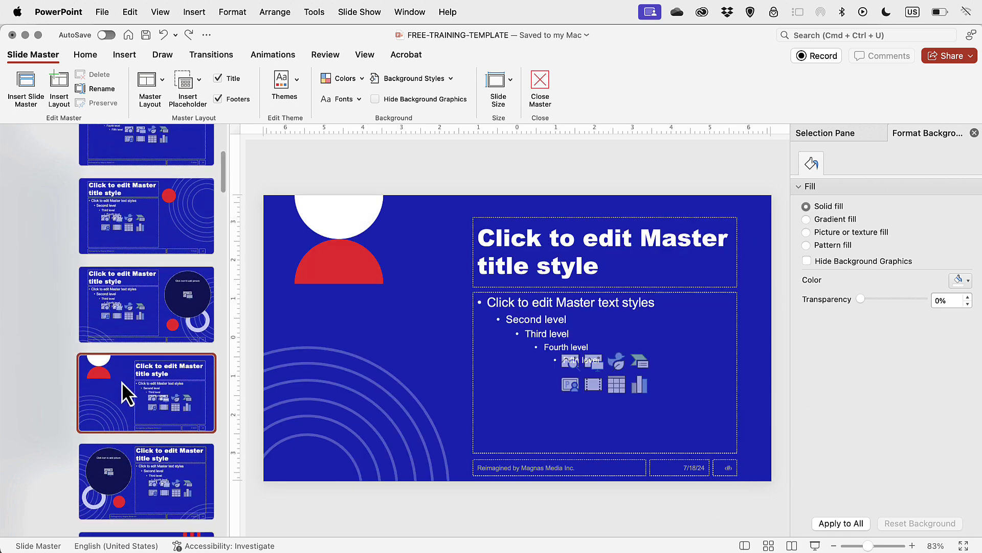
pyautogui.scroll(-5, 122, 382)
pyautogui.click(127, 357)
pyautogui.click(159, 410)
# Step: Compare the two-column layouts: with half circles, plain, and with the red ring
pyautogui.scroll(-10, 159, 411)
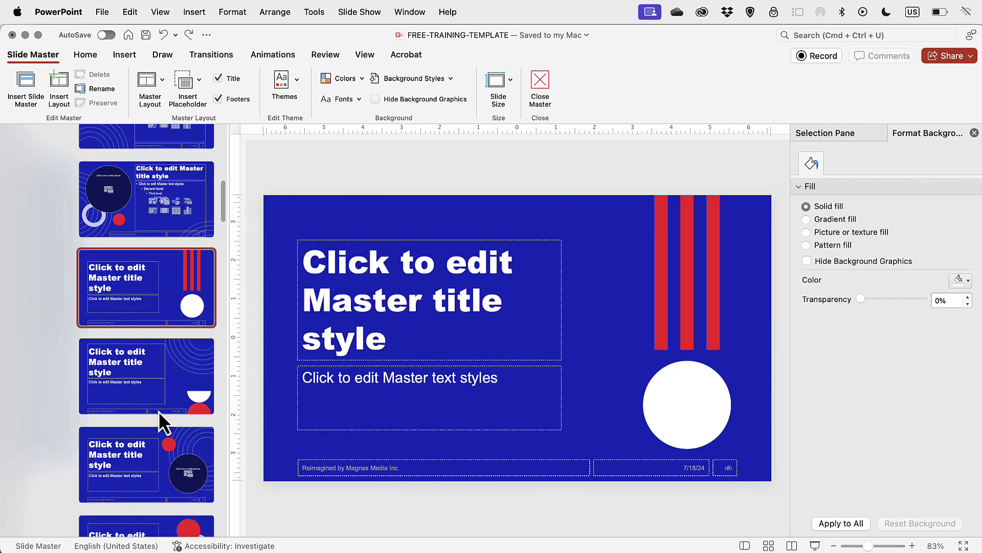
pyautogui.scroll(-2, 150, 396)
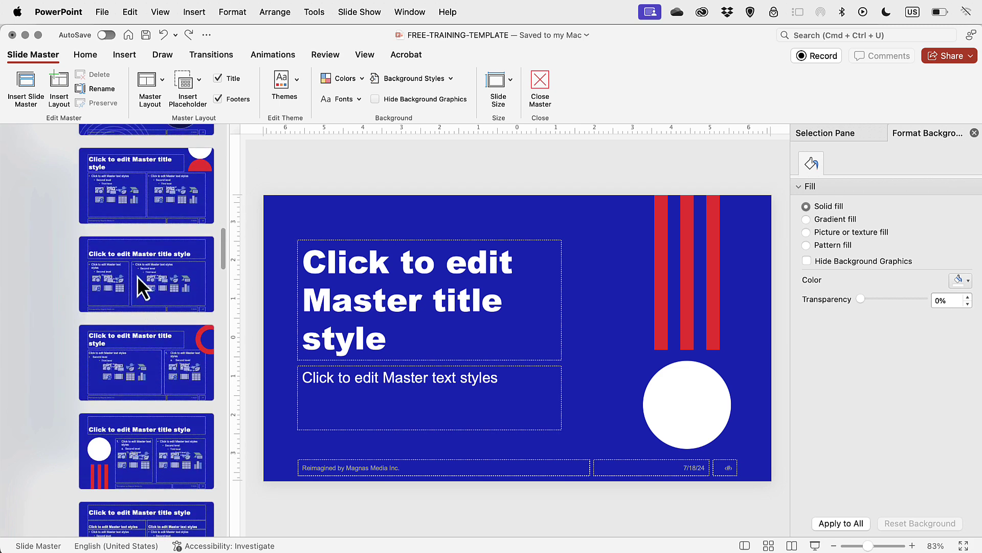
pyautogui.scroll(5, 133, 425)
pyautogui.click(141, 290)
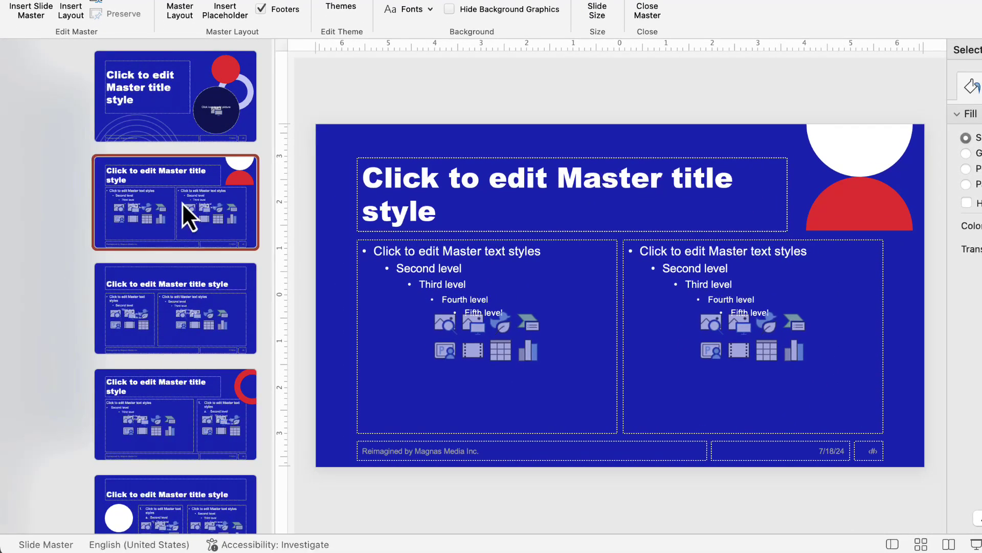
pyautogui.click(187, 309)
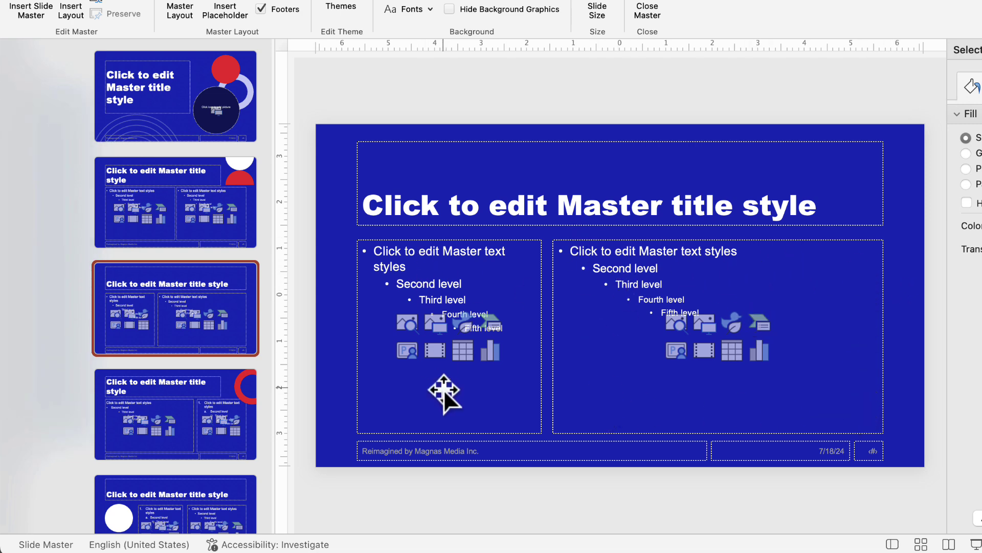
pyautogui.scroll(-3, 198, 353)
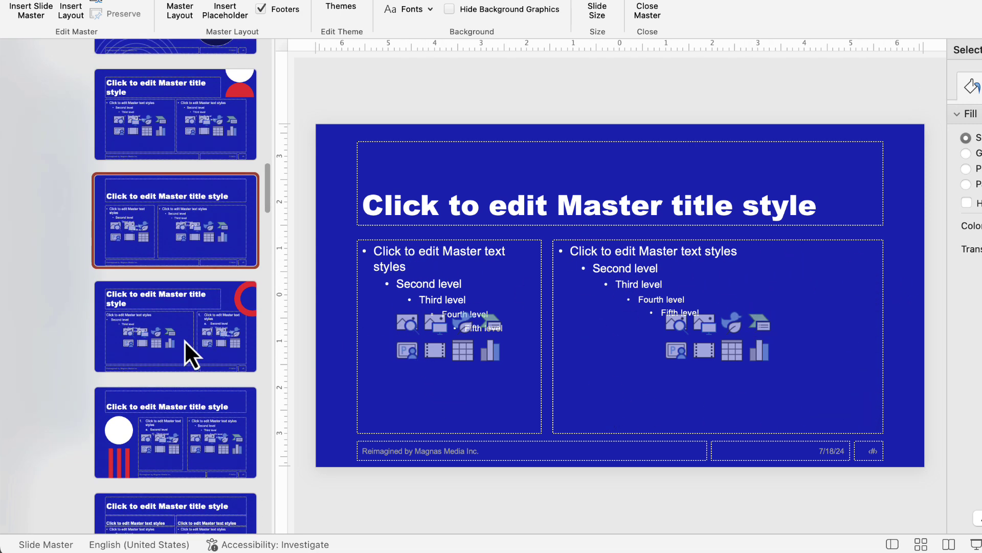
pyautogui.click(184, 342)
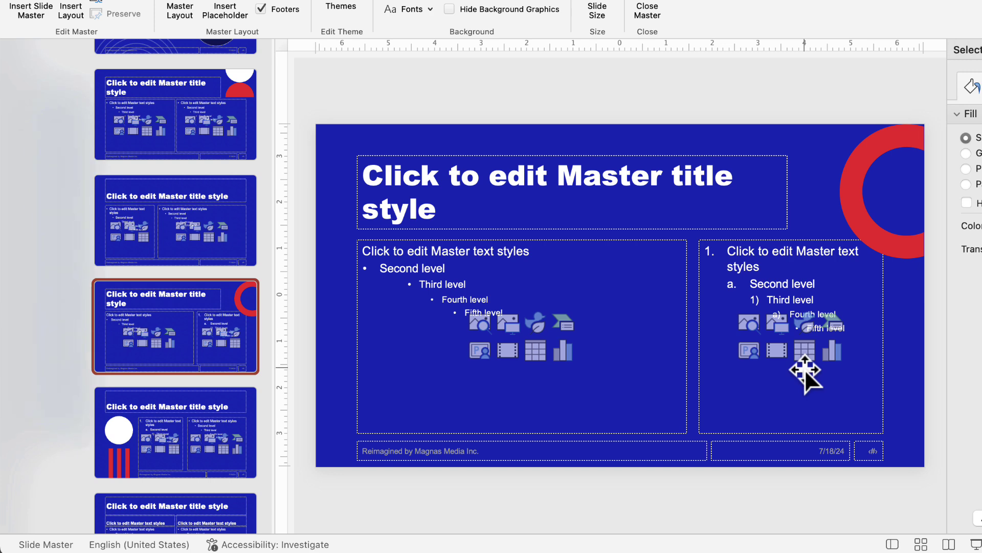
pyautogui.scroll(5, 127, 271)
pyautogui.click(173, 321)
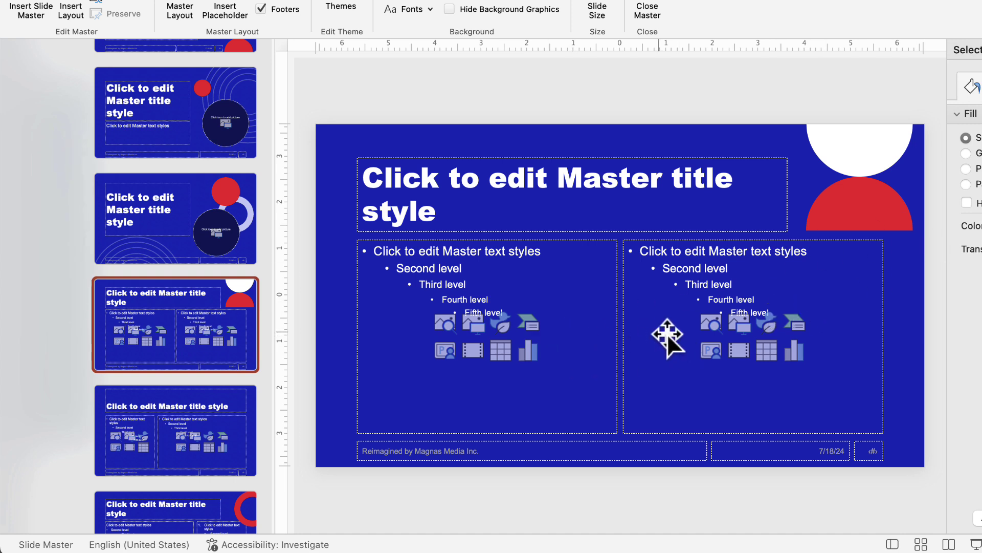
pyautogui.scroll(-10, 186, 333)
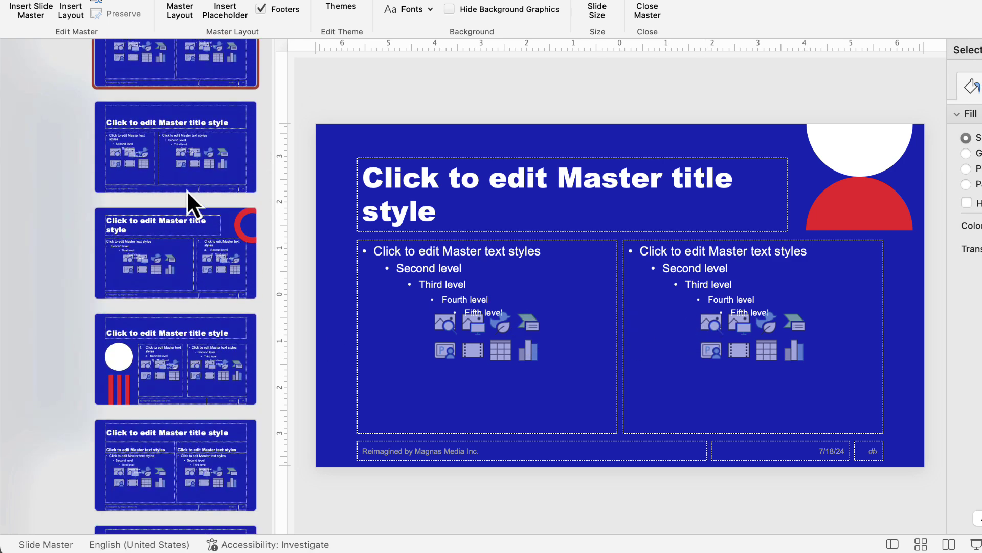
pyautogui.click(185, 154)
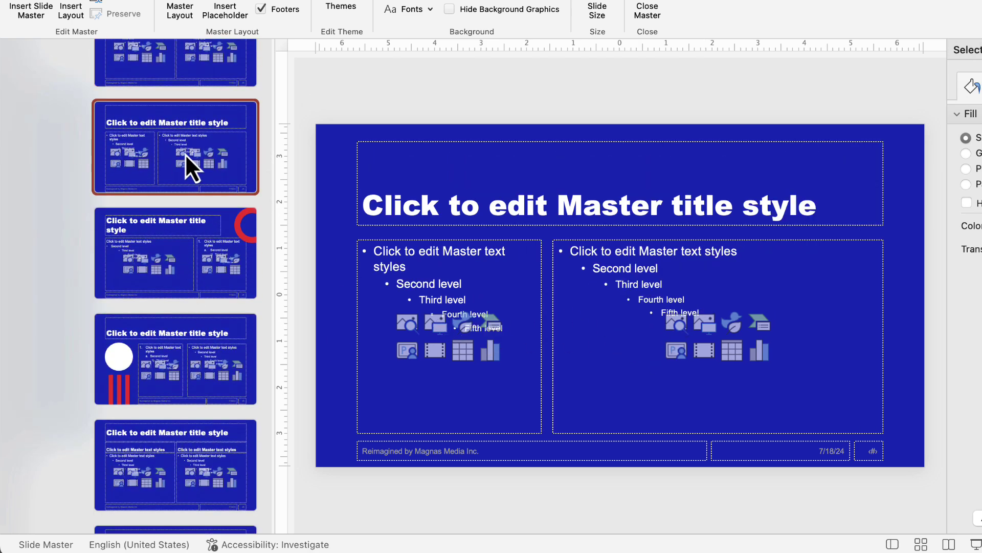
pyautogui.click(189, 249)
# Step: Review the comparison and title-beside-content layouts, scrolling down to the white second master
pyautogui.click(195, 345)
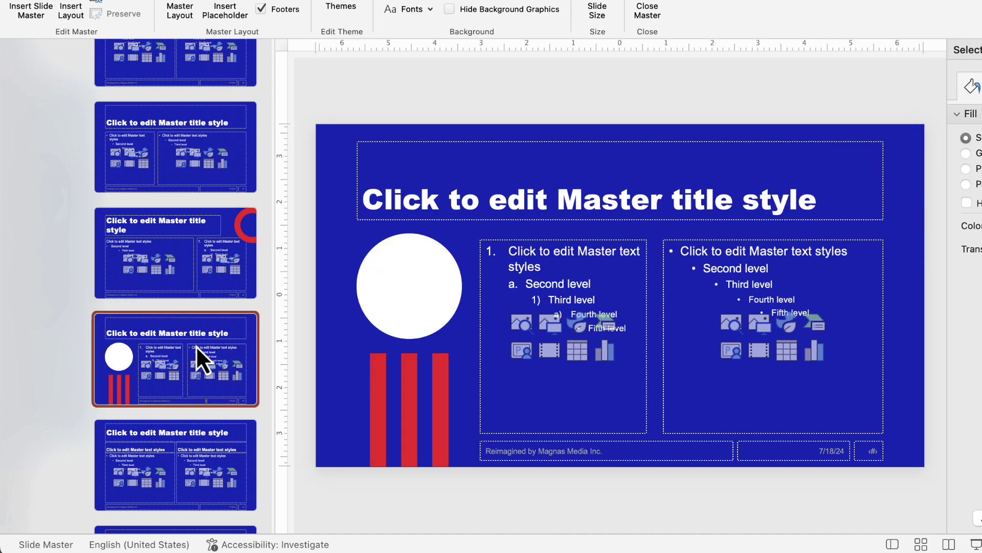
pyautogui.scroll(-3, 195, 345)
pyautogui.scroll(-4, 235, 349)
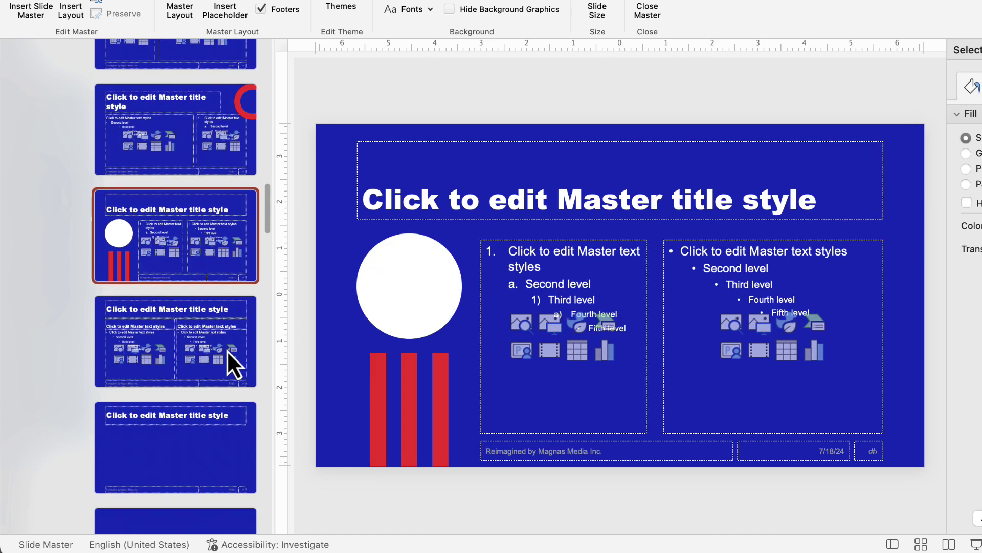
pyautogui.click(183, 299)
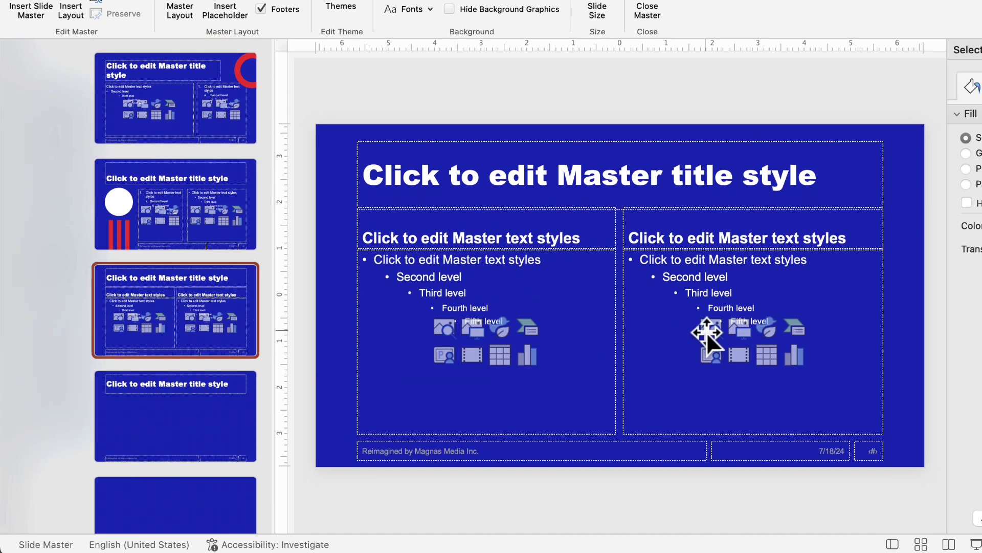
pyautogui.scroll(-8, 176, 346)
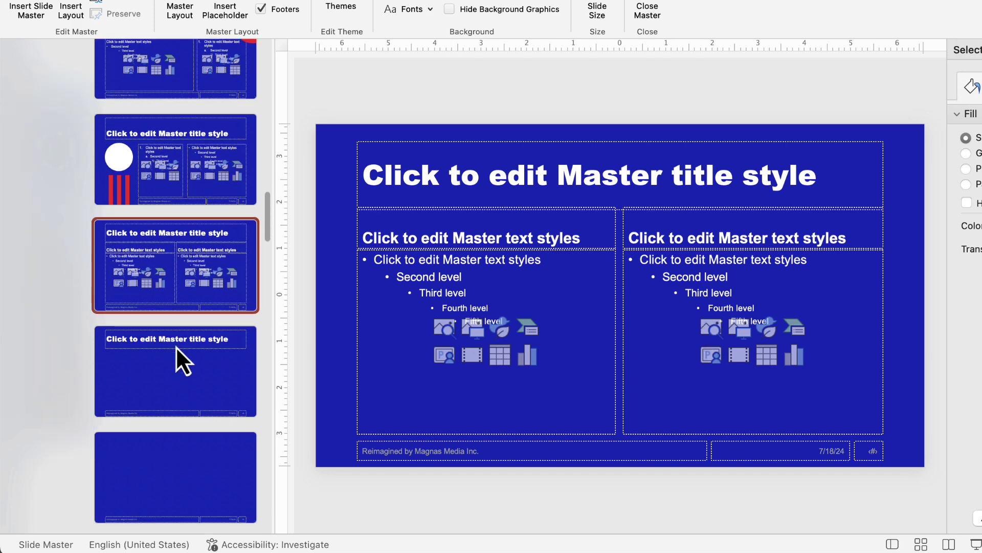
pyautogui.scroll(-3, 176, 346)
pyautogui.click(176, 346)
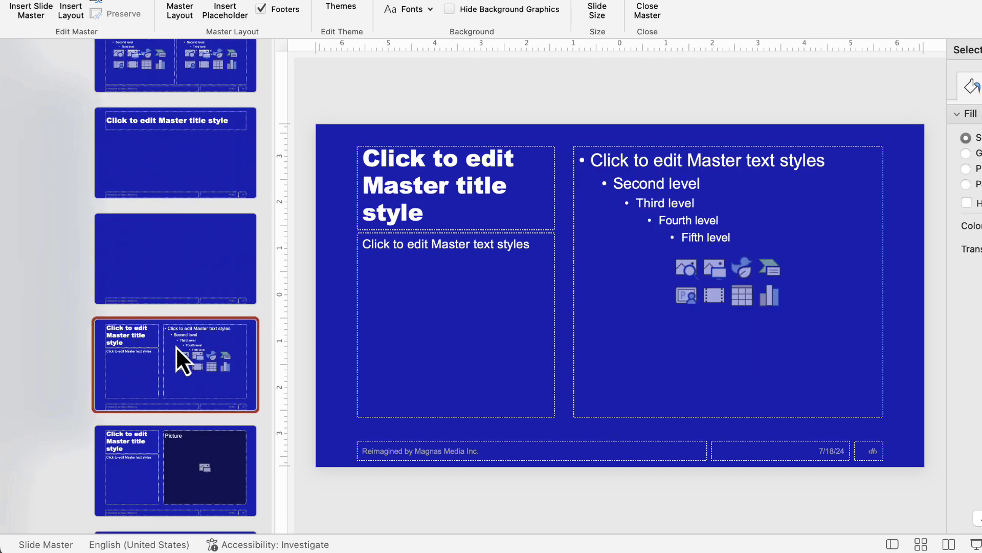
pyautogui.scroll(-5, 176, 346)
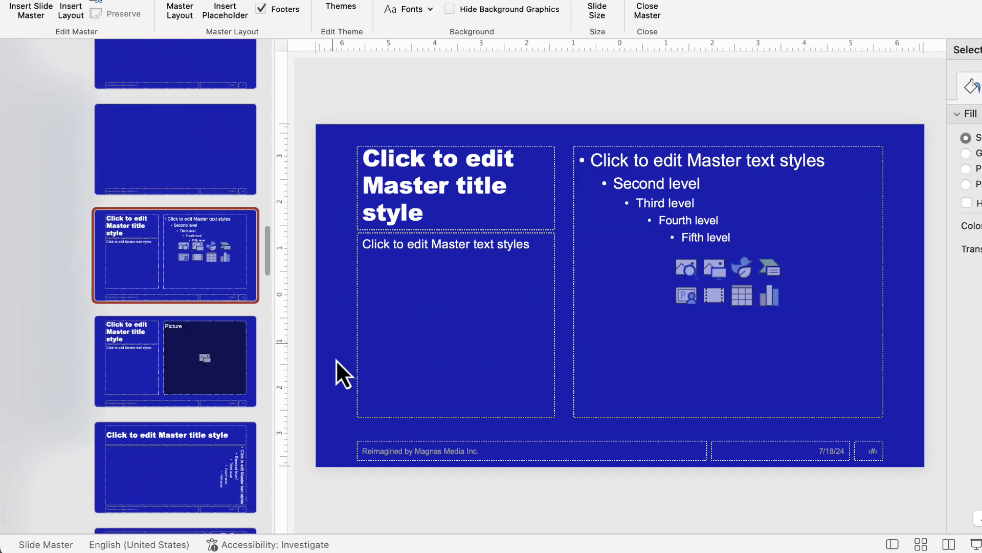
pyautogui.scroll(-9, 136, 424)
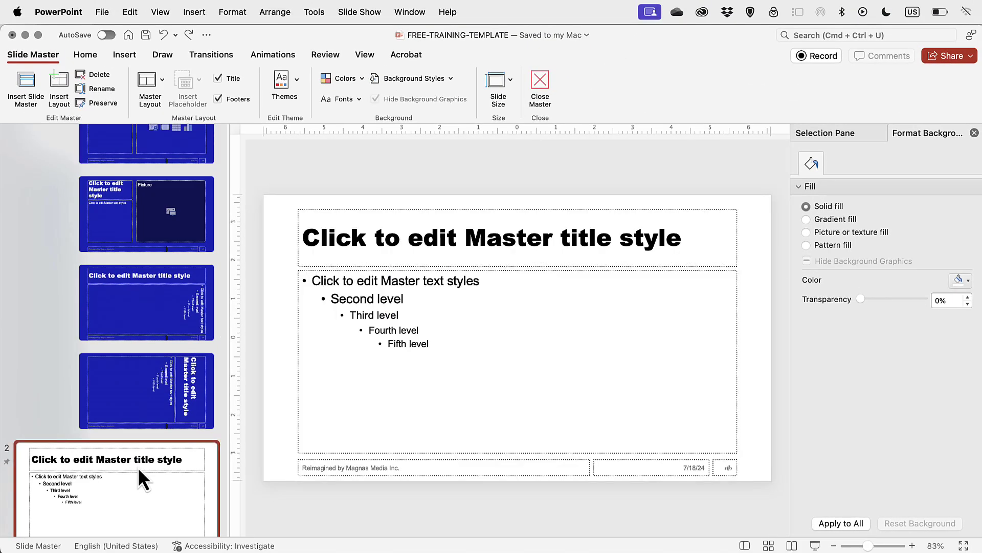
pyautogui.scroll(-10, 118, 456)
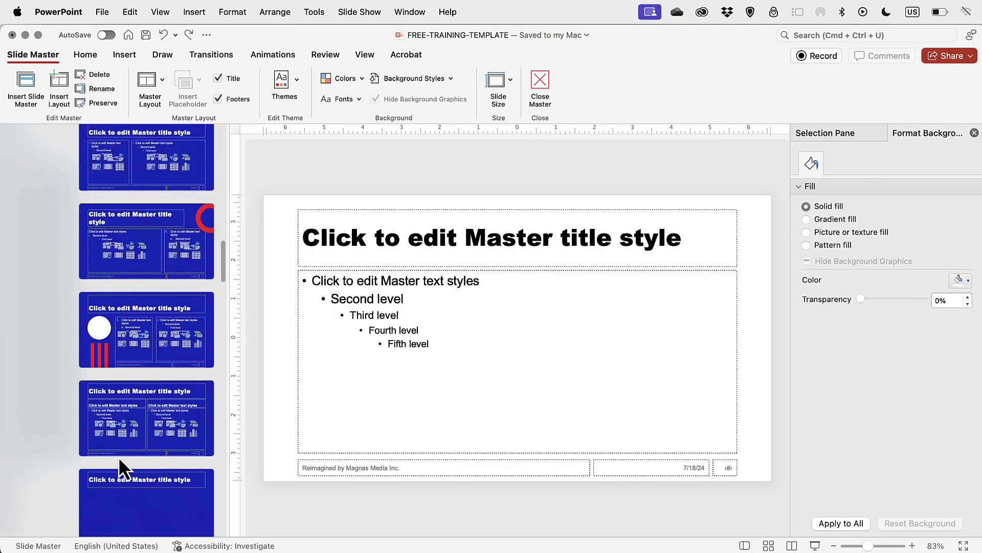
pyautogui.scroll(10, 118, 450)
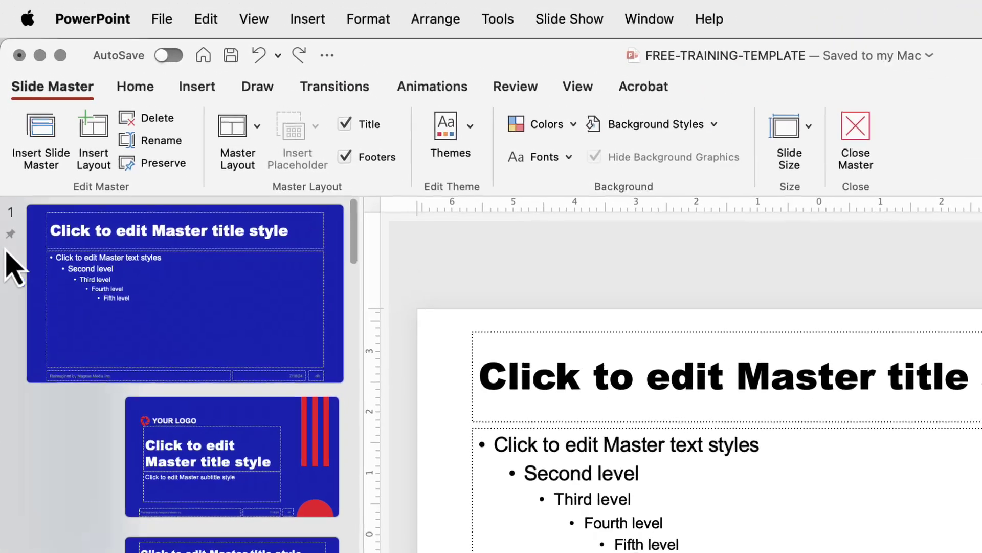
pyautogui.click(100, 280)
pyautogui.rightClick(100, 280)
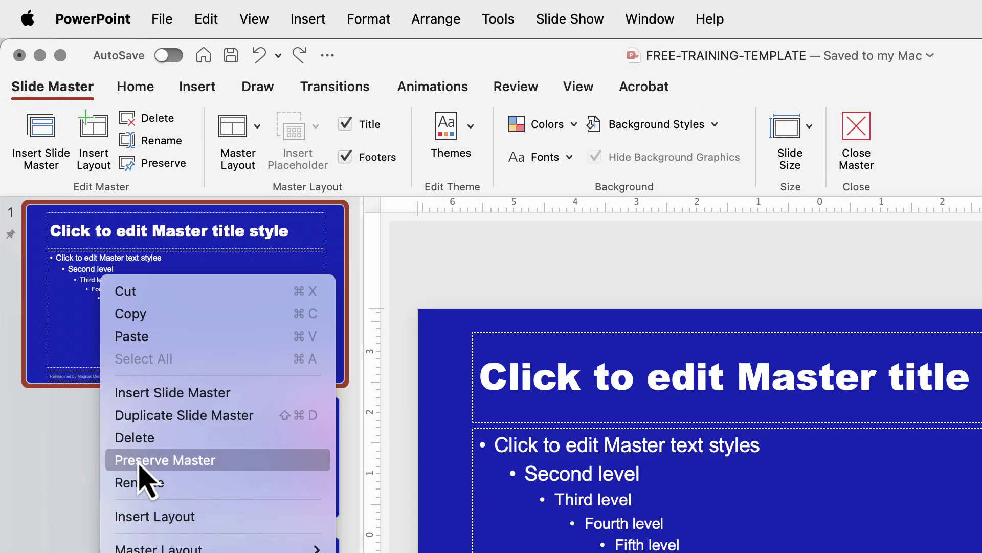
pyautogui.click(167, 468)
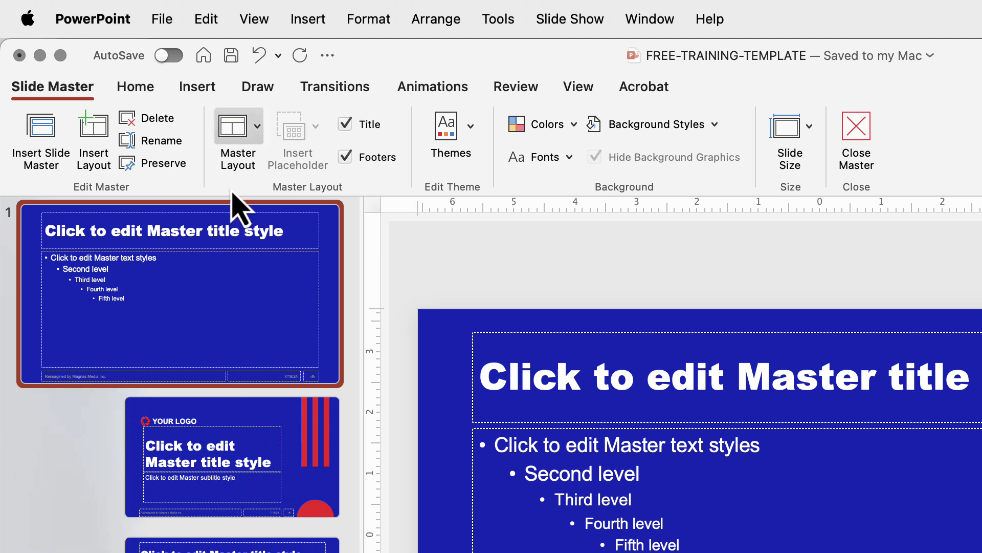
pyautogui.scroll(-5, 261, 358)
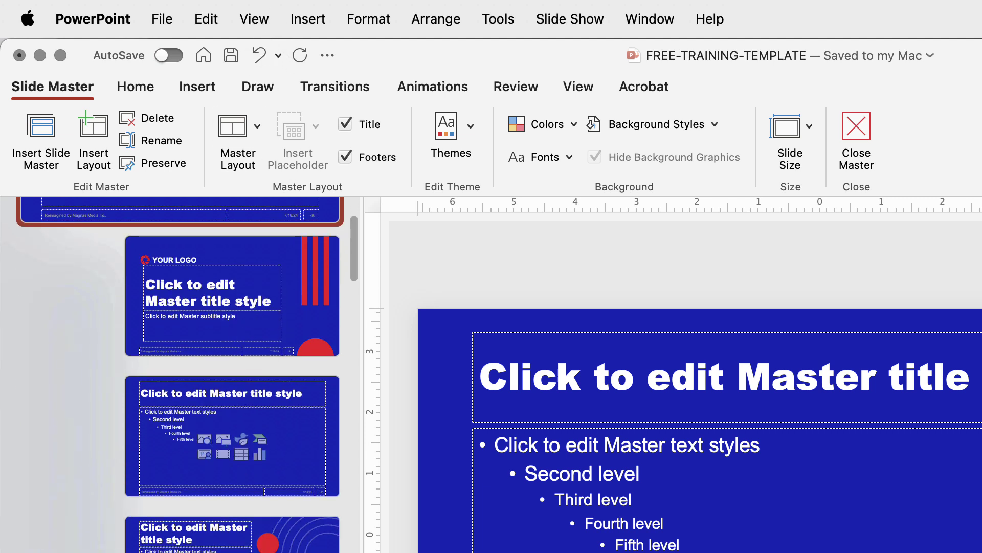
pyautogui.scroll(-15, 252, 465)
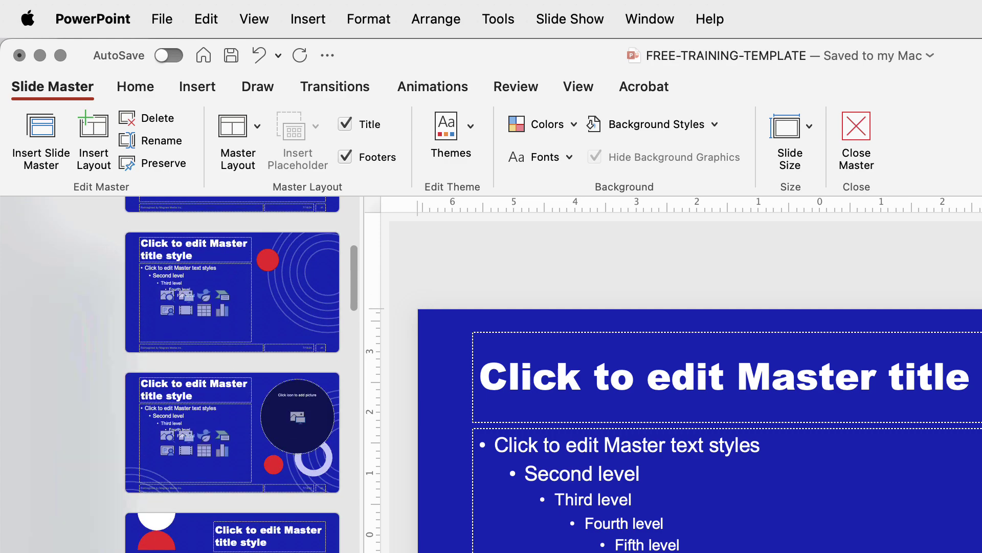
pyautogui.scroll(20, 233, 373)
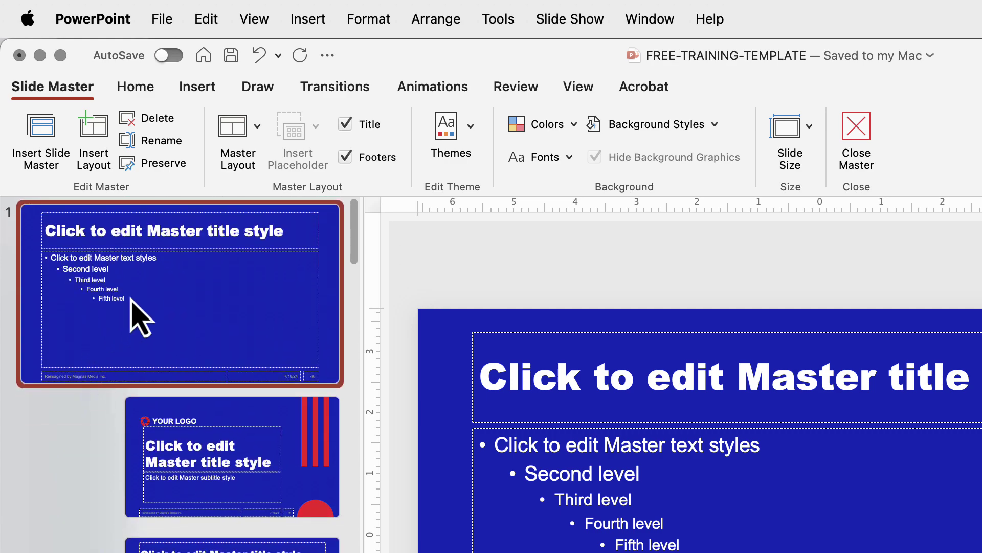
pyautogui.rightClick(96, 291)
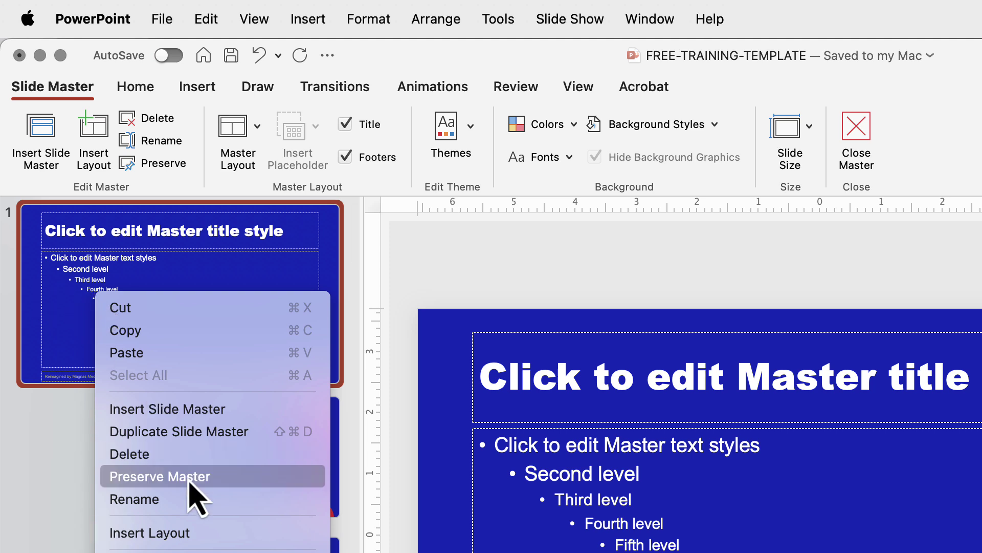
pyautogui.click(133, 480)
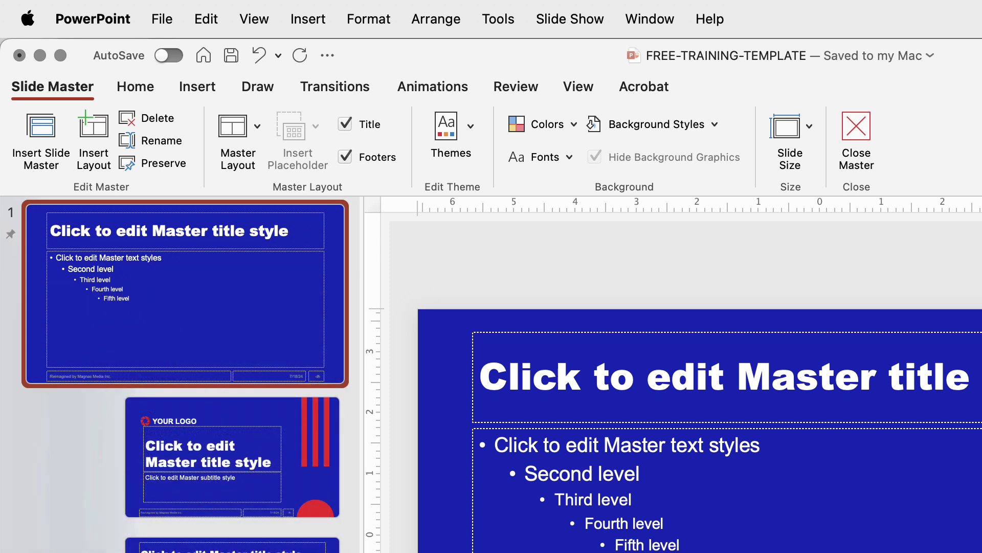
pyautogui.scroll(-10, 184, 358)
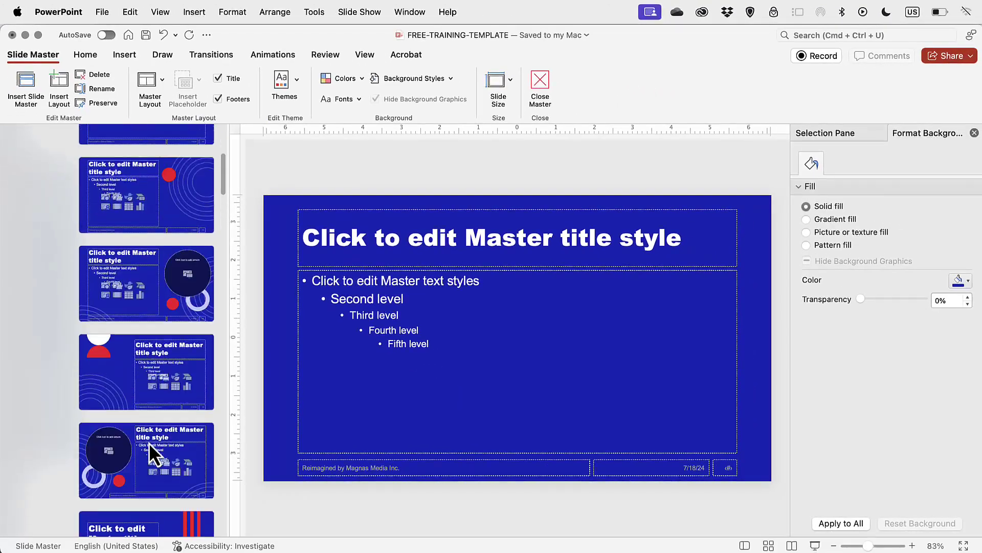
pyautogui.scroll(10, 149, 443)
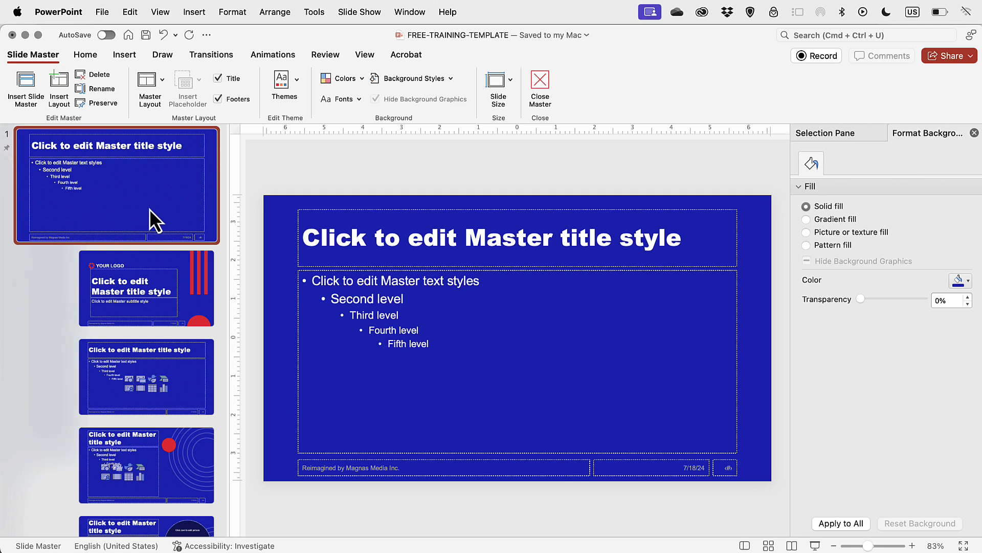
pyautogui.scroll(-10, 146, 257)
pyautogui.scroll(-15, 144, 258)
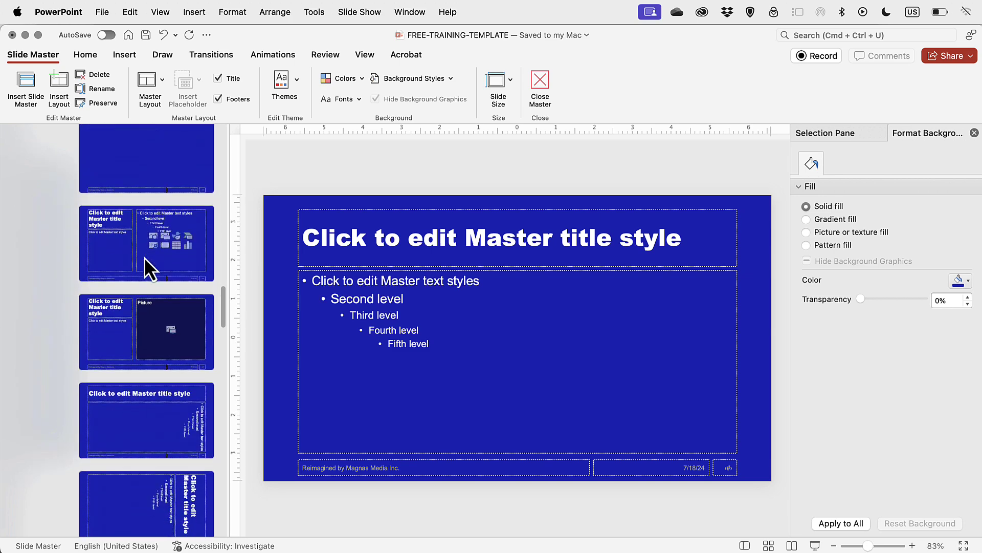
pyautogui.click(147, 284)
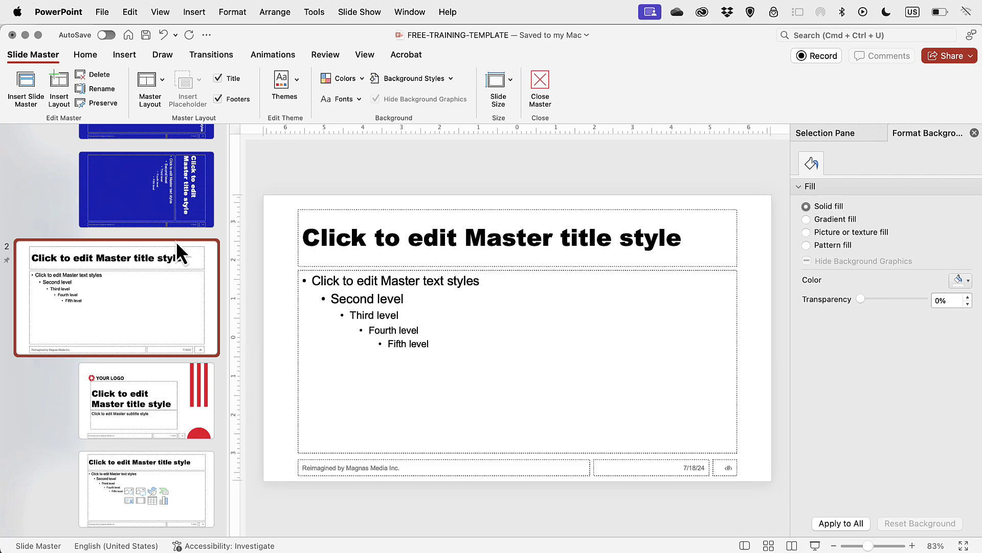
pyautogui.scroll(15, 157, 302)
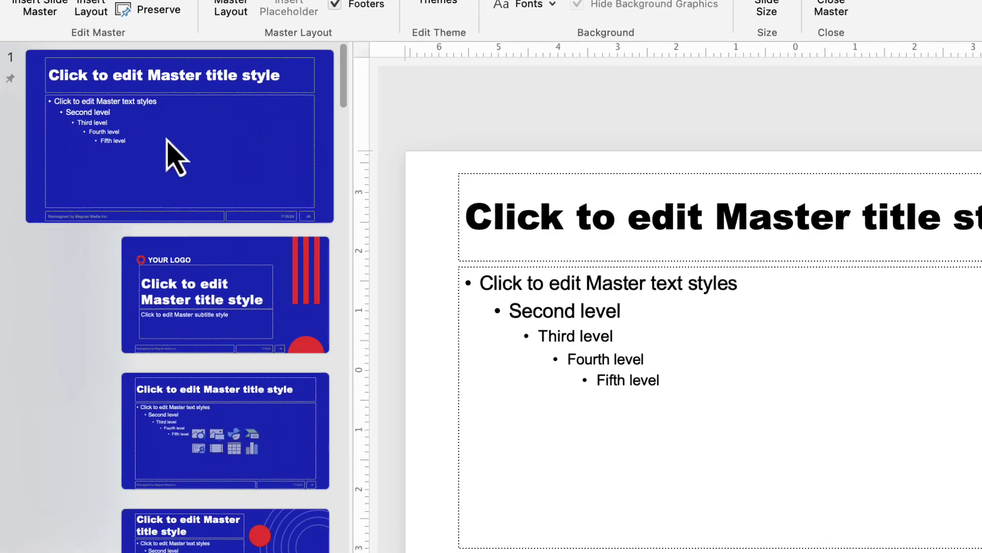
pyautogui.click(168, 140)
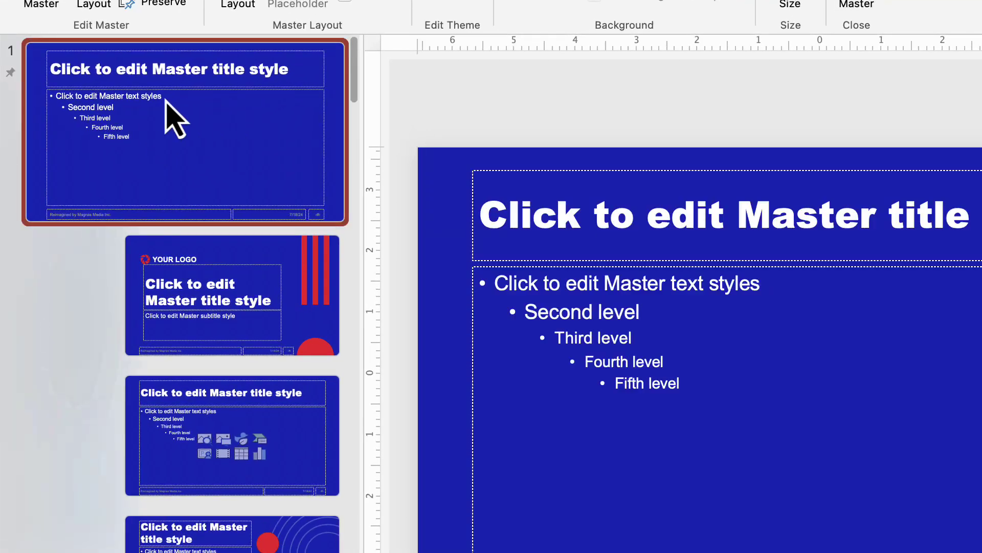
# Step: Duplicate blue slide master 1 and show the Background Styles gallery
pyautogui.rightClick(200, 115)
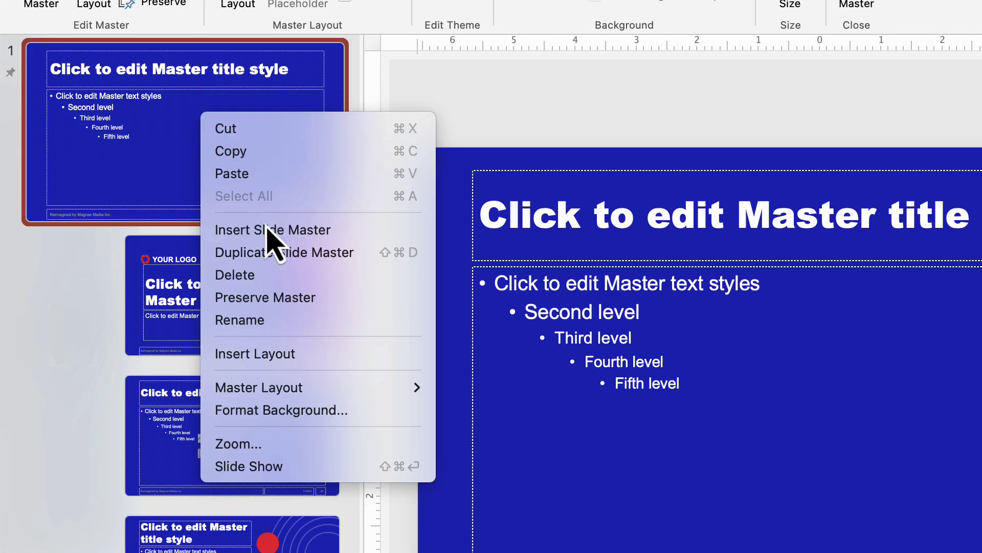
pyautogui.click(270, 259)
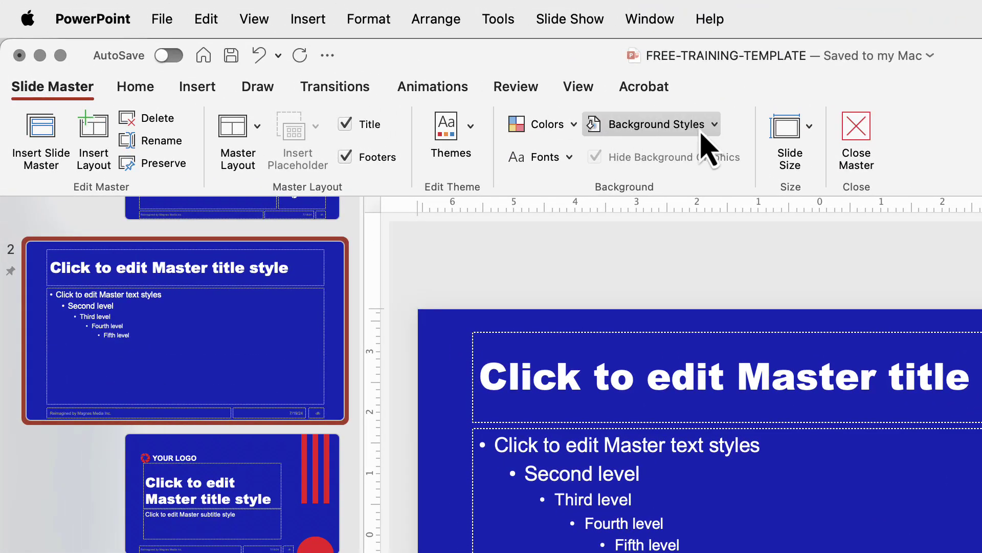
pyautogui.click(715, 125)
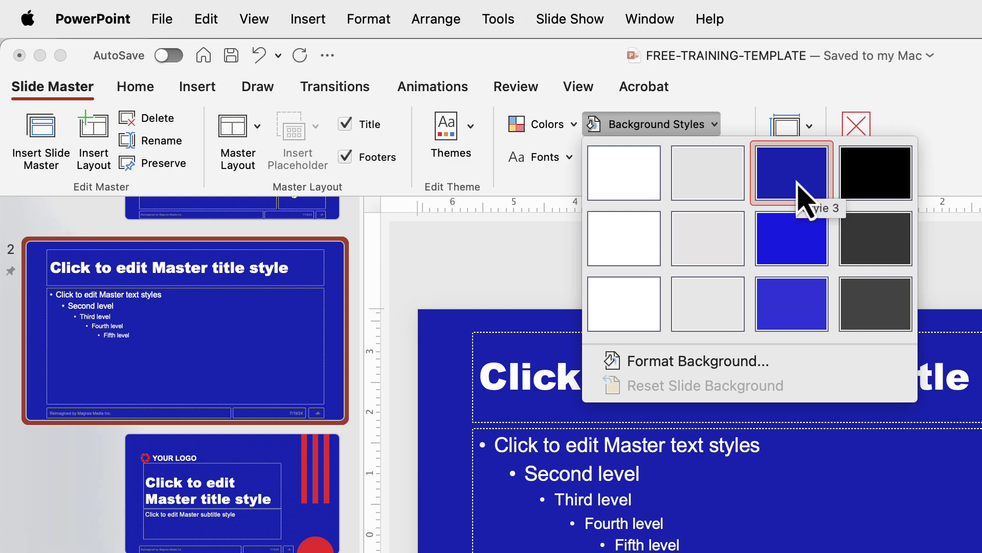
pyautogui.click(698, 361)
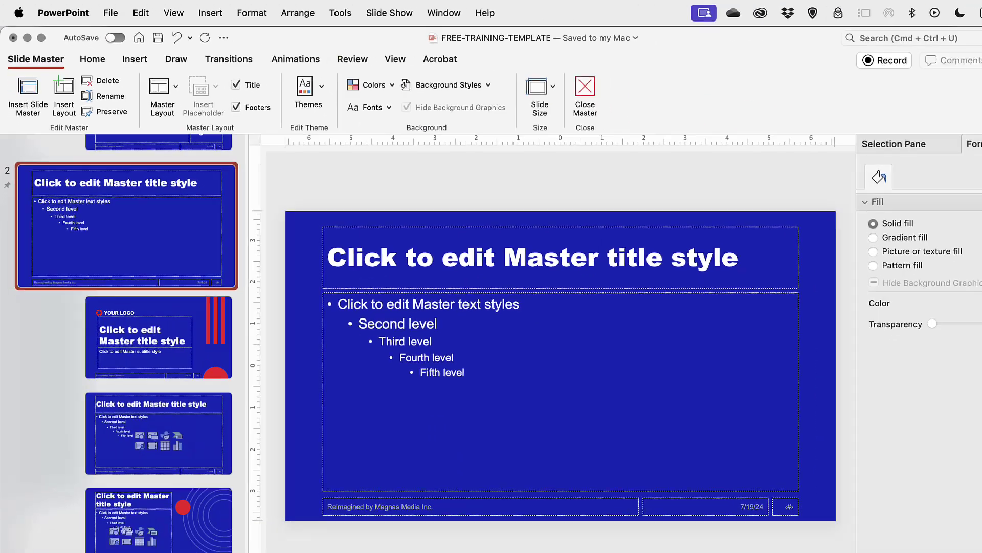
pyautogui.click(962, 280)
pyautogui.click(881, 366)
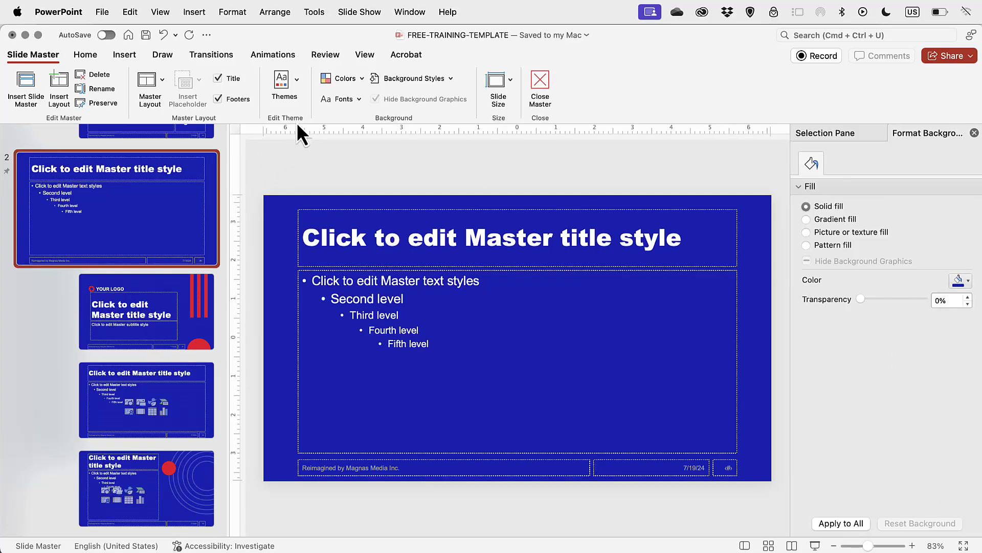
pyautogui.click(335, 238)
pyautogui.click(86, 54)
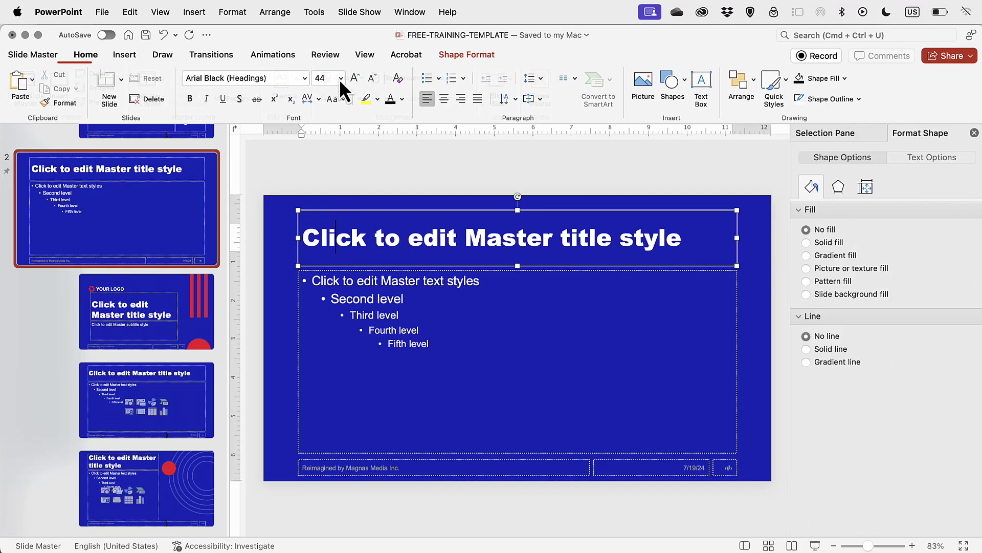
pyautogui.click(403, 100)
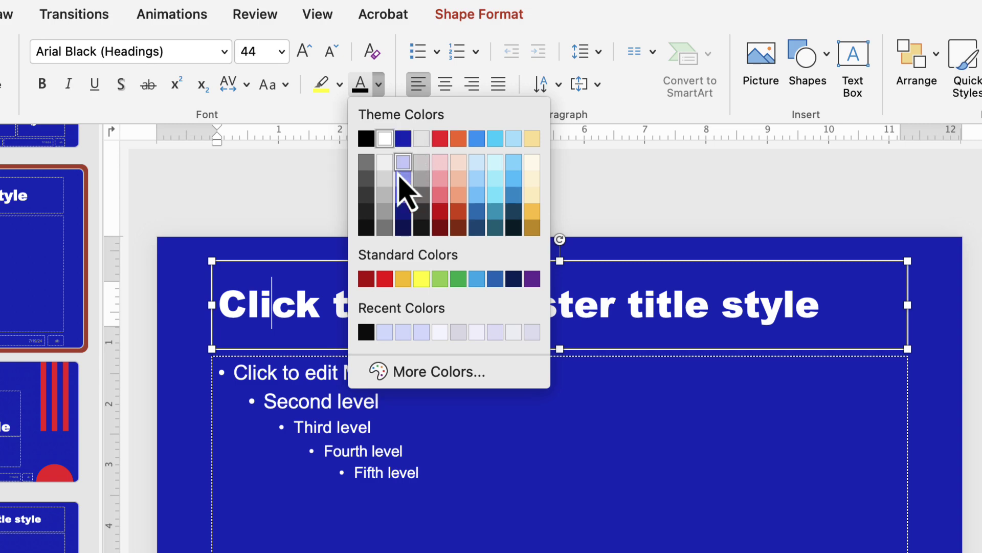
pyautogui.click(680, 198)
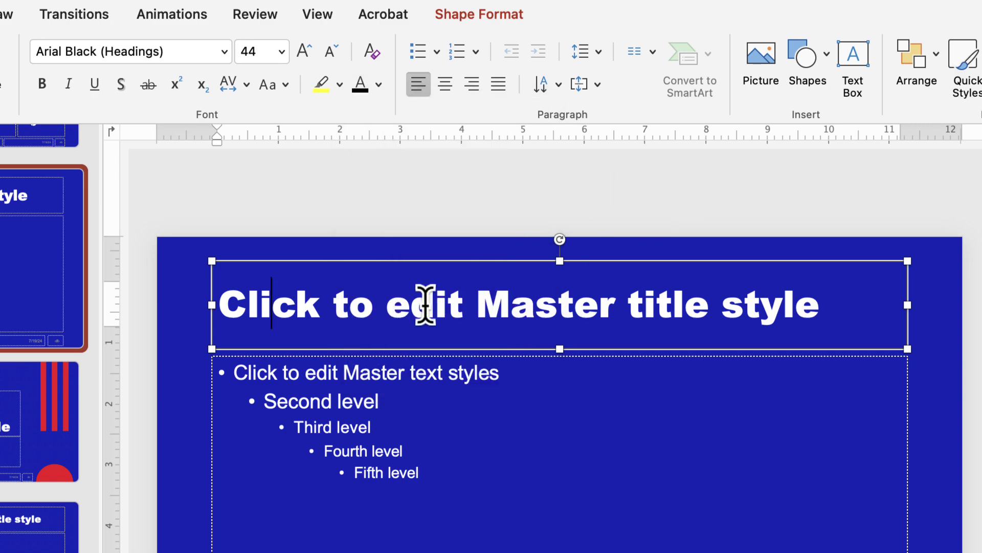
pyautogui.click(33, 54)
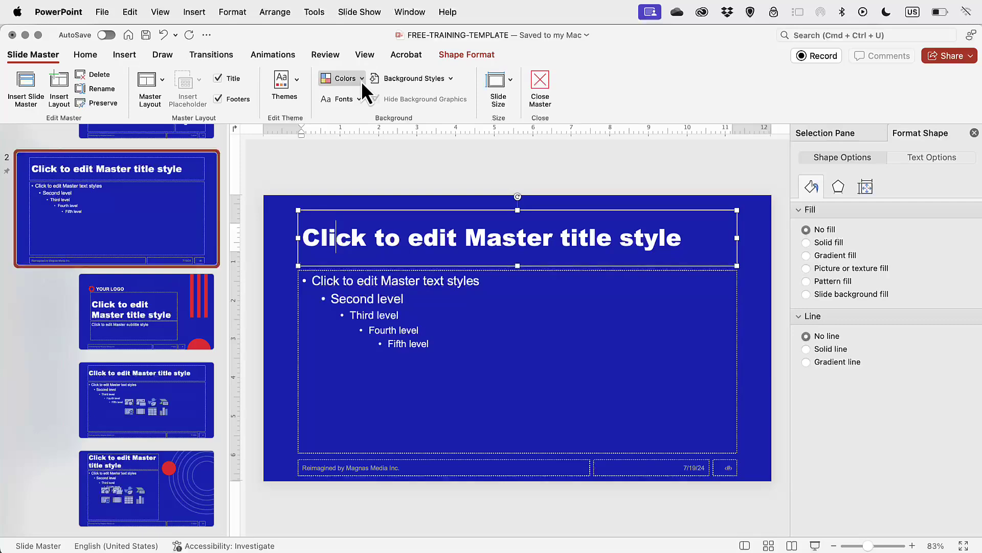
# Step: After glancing at colour schemes and trying black, apply white background Style 1 to the second master
pyautogui.click(361, 81)
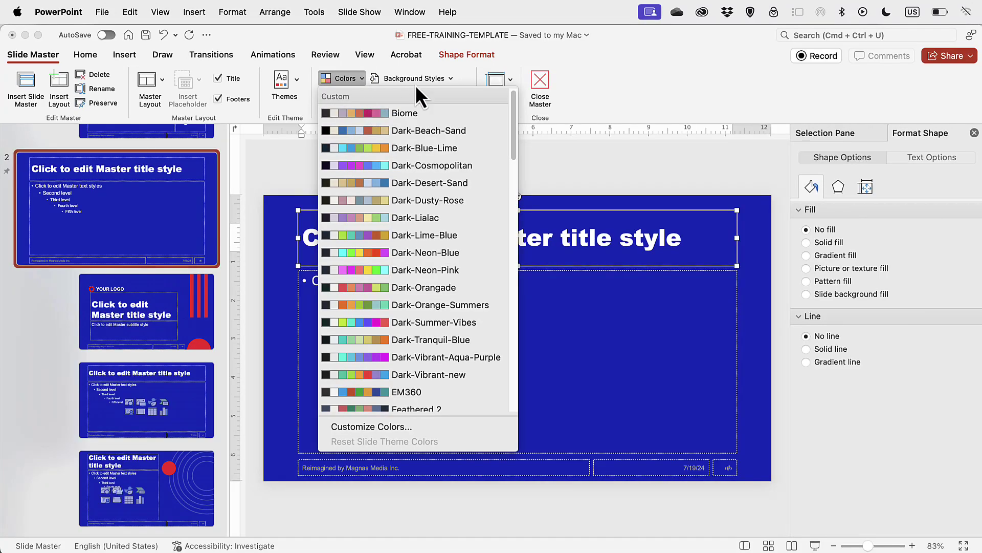
pyautogui.click(464, 82)
pyautogui.click(450, 78)
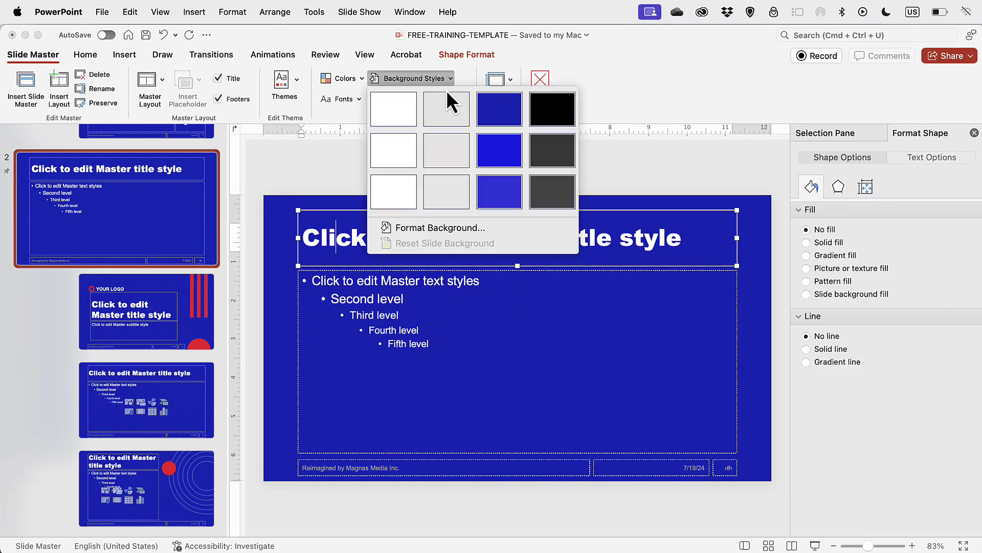
pyautogui.click(542, 112)
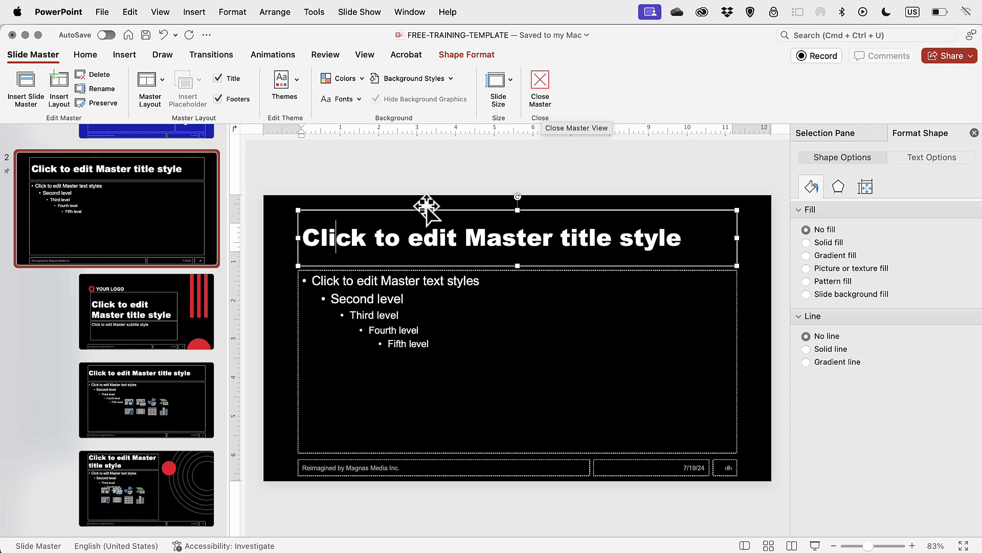
pyautogui.click(450, 78)
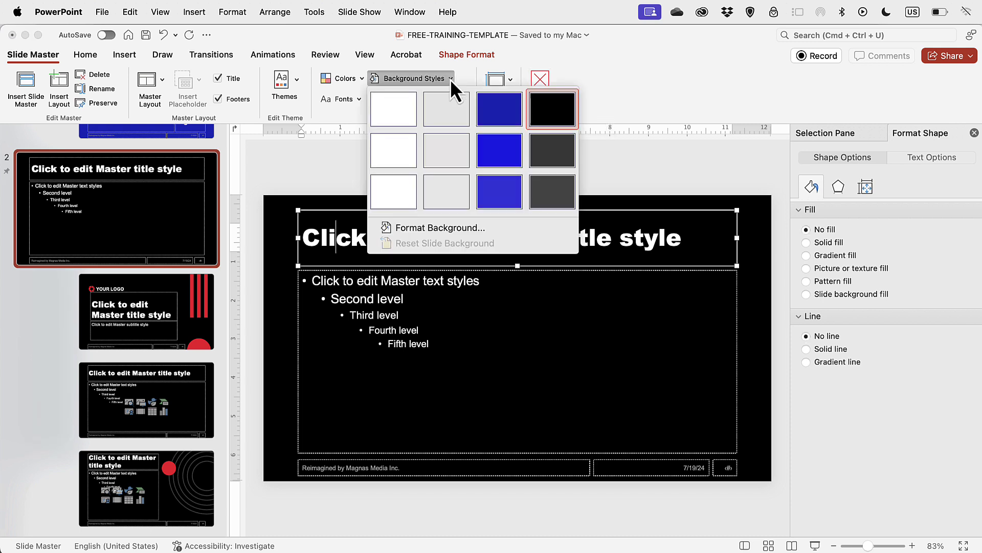
pyautogui.click(398, 108)
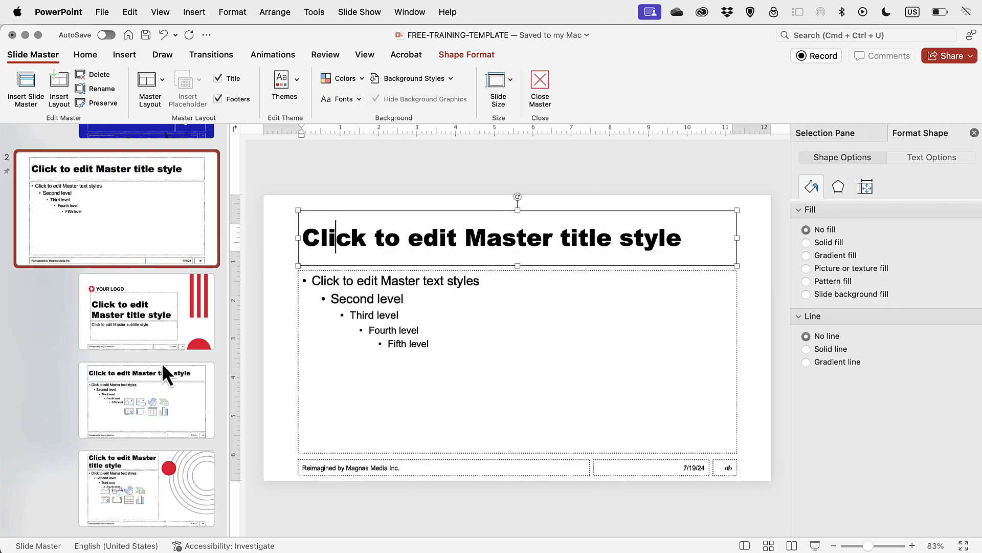
# Step: Review the white master's layouts, then switch to the Training presentation window
pyautogui.scroll(-5, 145, 459)
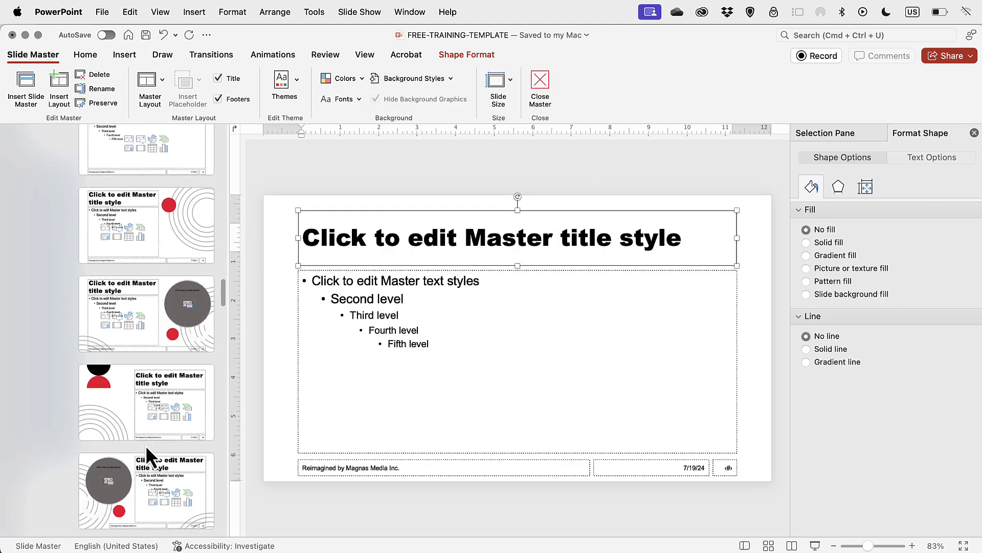
pyautogui.scroll(-5, 147, 449)
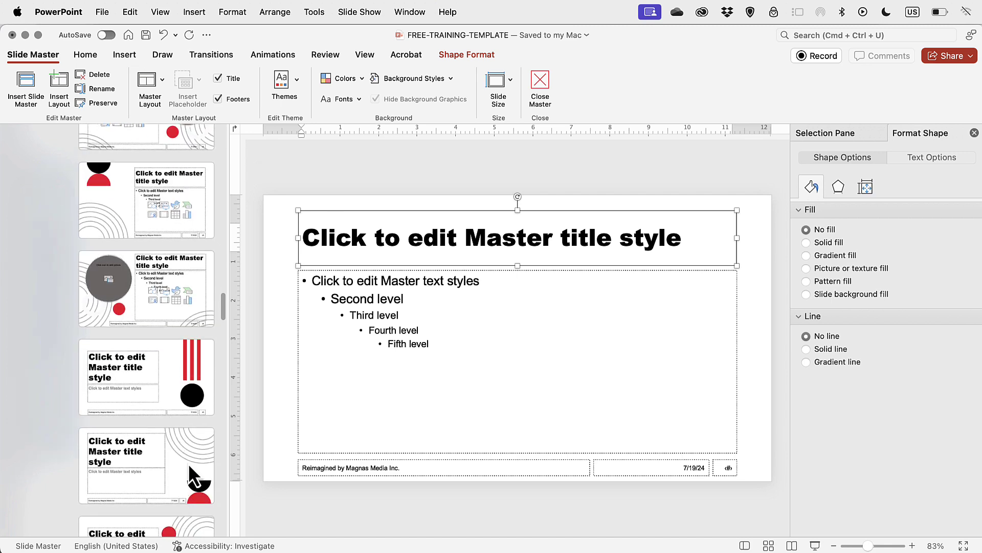
pyautogui.scroll(-3, 189, 466)
pyautogui.scroll(-3, 188, 467)
pyautogui.scroll(-10, 189, 468)
pyautogui.scroll(-10, 182, 490)
pyautogui.scroll(-10, 174, 445)
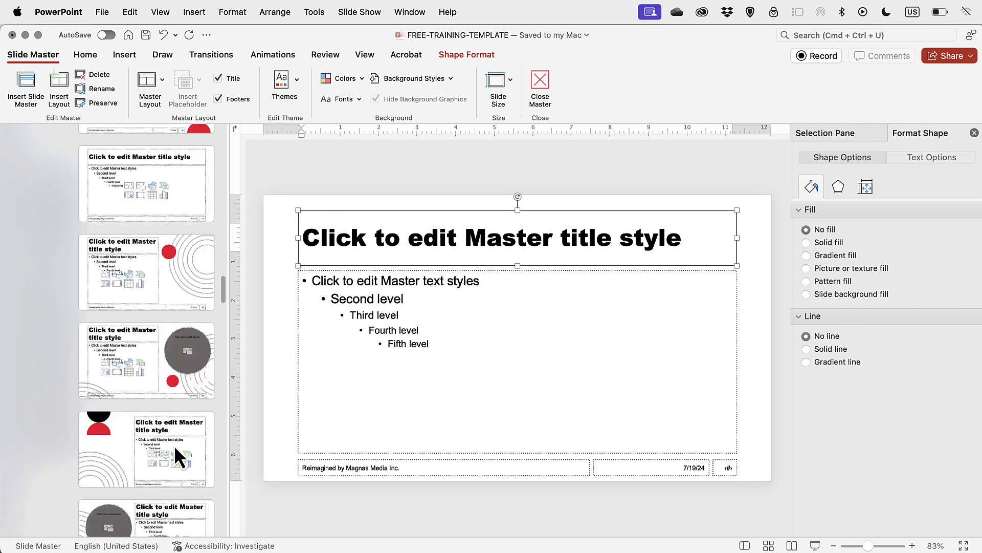
pyautogui.scroll(5, 174, 445)
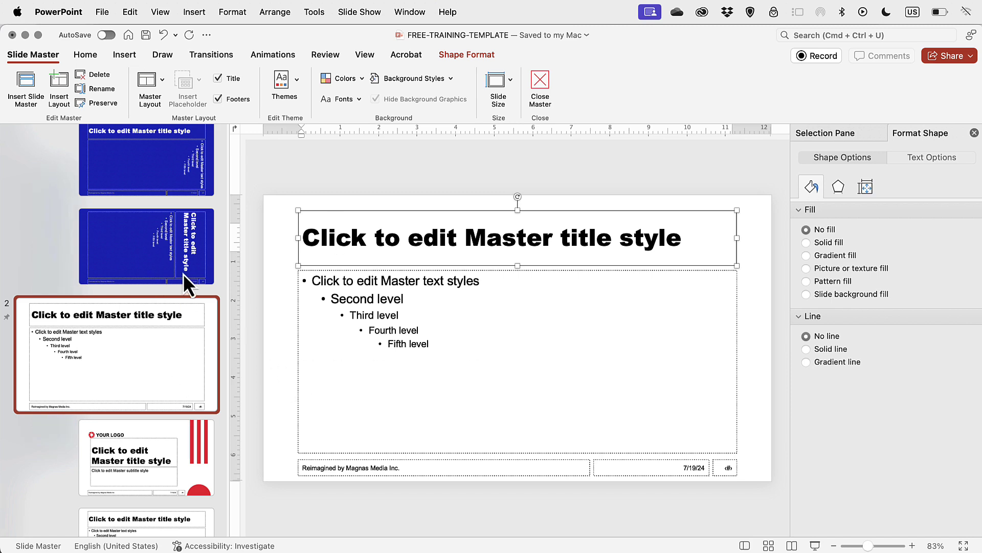
pyautogui.press('super+grave')
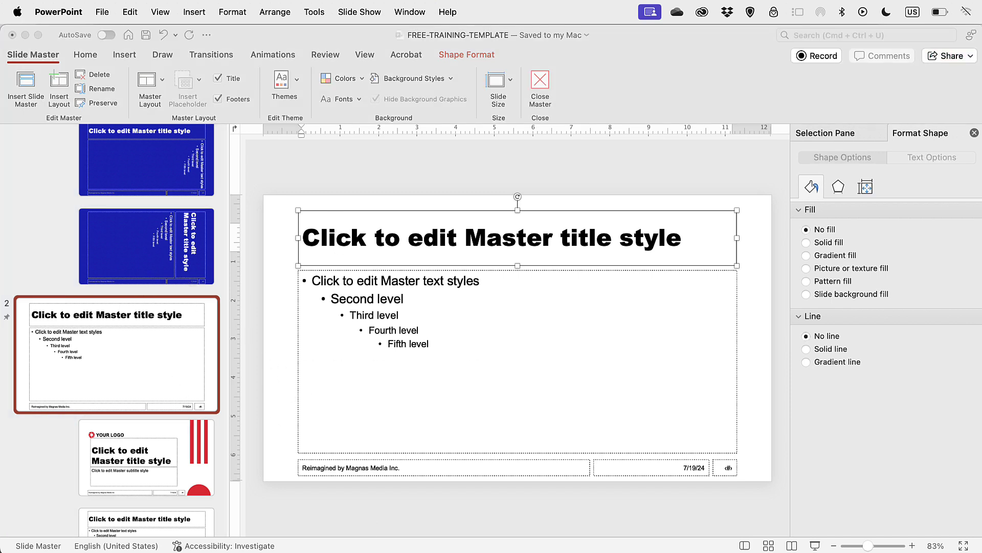
# Step: Select Training presentation's blue master and inspect its background fill colours without changing them
pyautogui.click(189, 193)
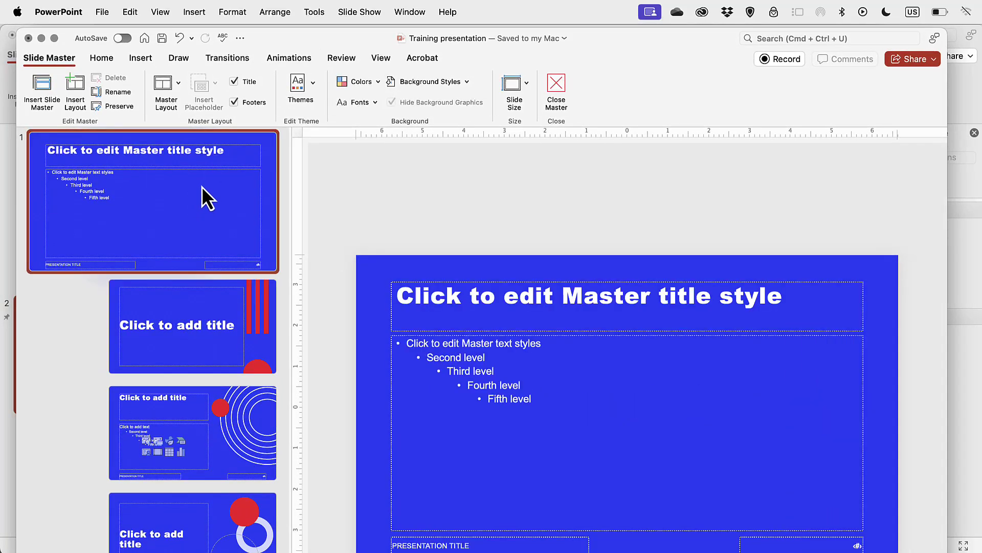
pyautogui.click(467, 81)
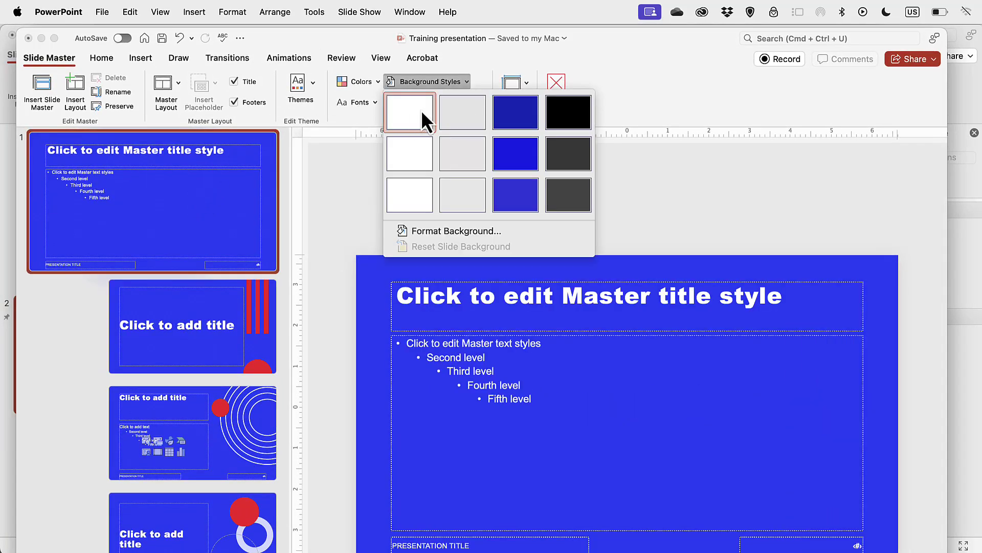
pyautogui.press('Escape')
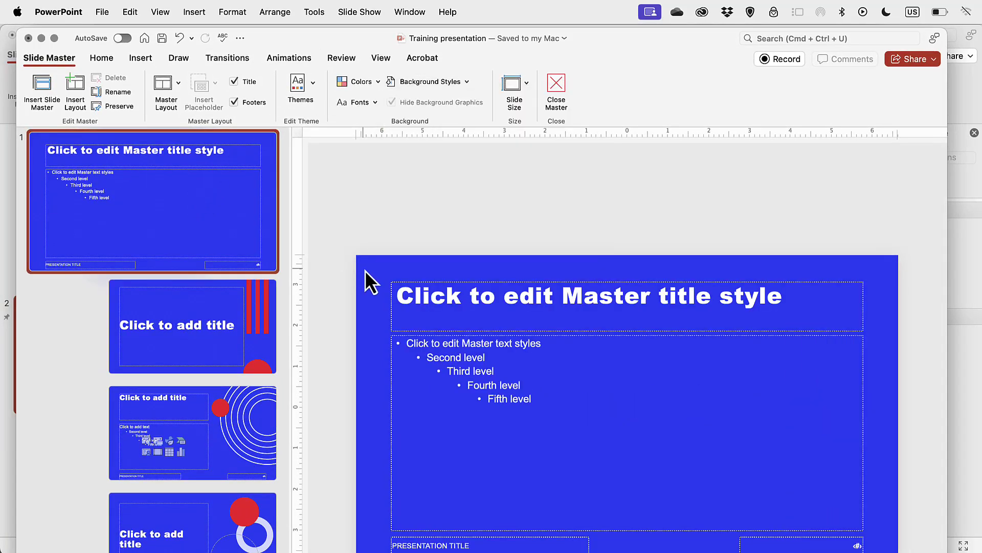
pyautogui.rightClick(371, 268)
pyautogui.click(422, 447)
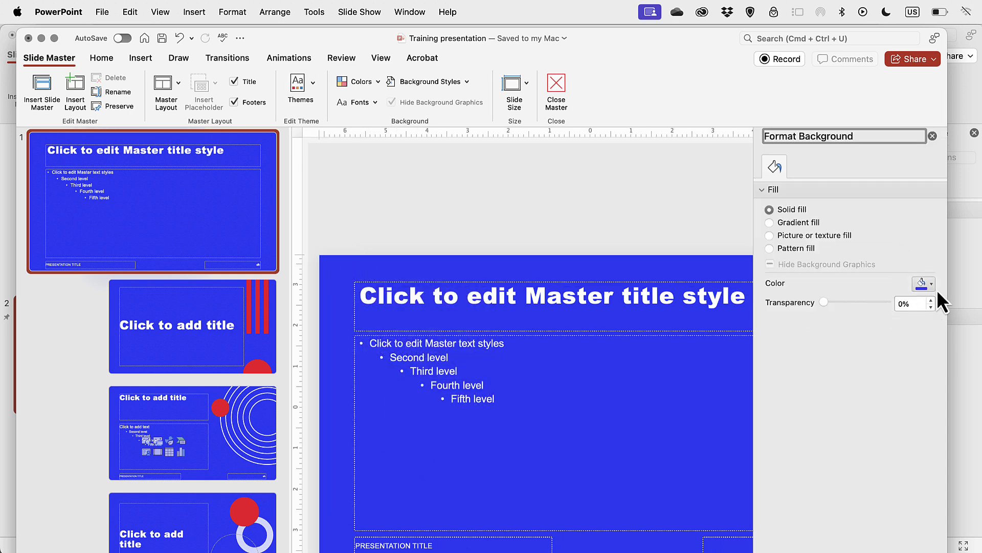
pyautogui.click(931, 284)
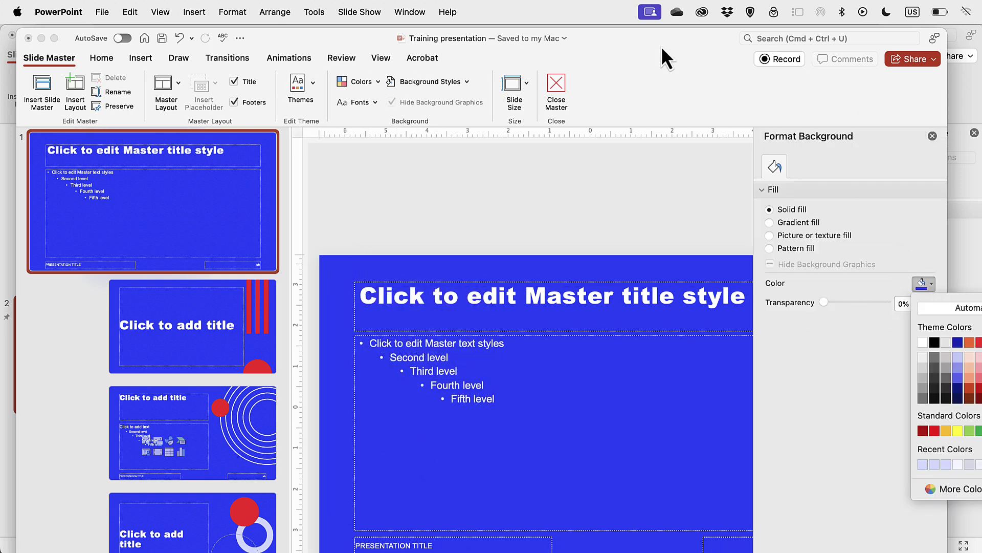
pyautogui.moveTo(661, 46); pyautogui.dragTo(566, 60)
pyautogui.click(830, 280)
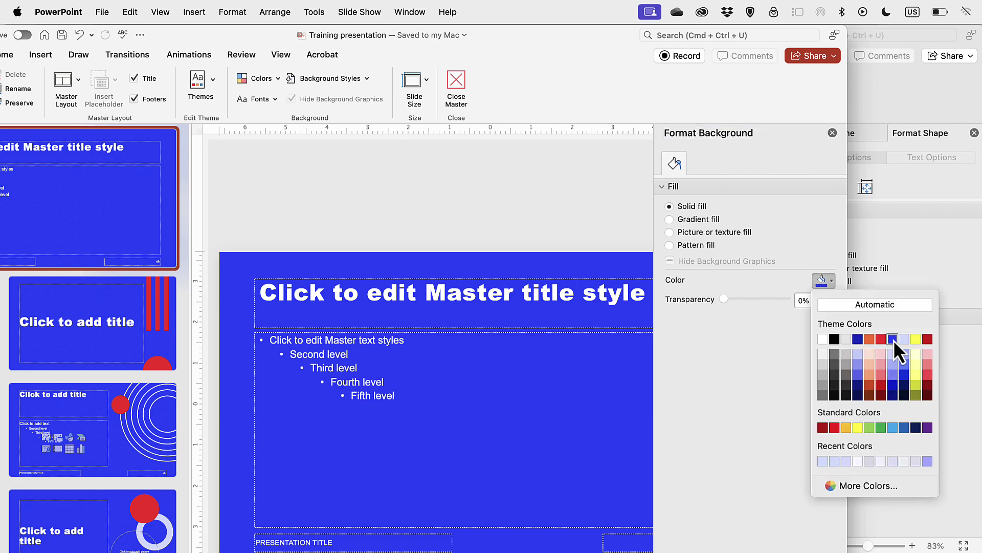
pyautogui.click(833, 133)
pyautogui.moveTo(579, 44); pyautogui.dragTo(660, 39)
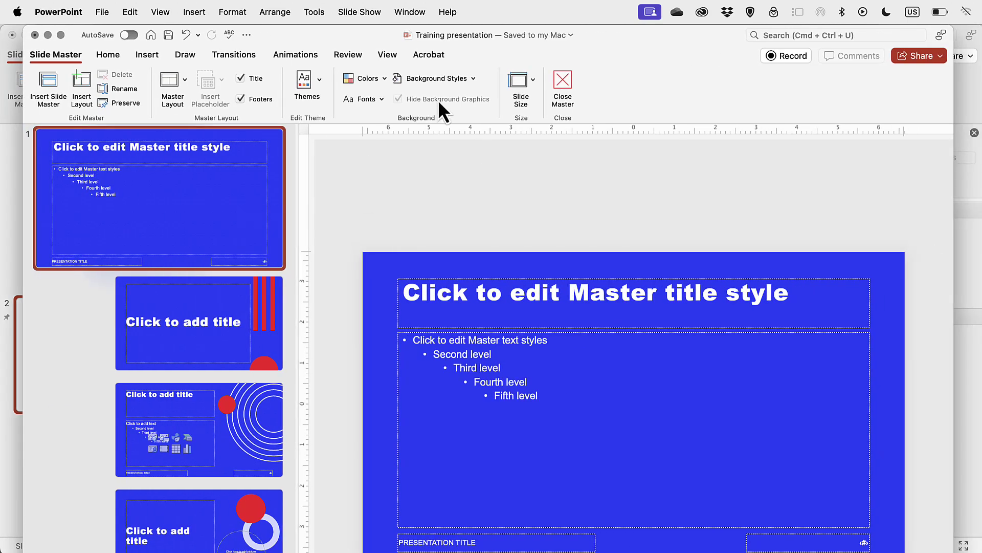
# Step: Try the dark blue and white background styles, then undo to keep the blue master
pyautogui.click(468, 78)
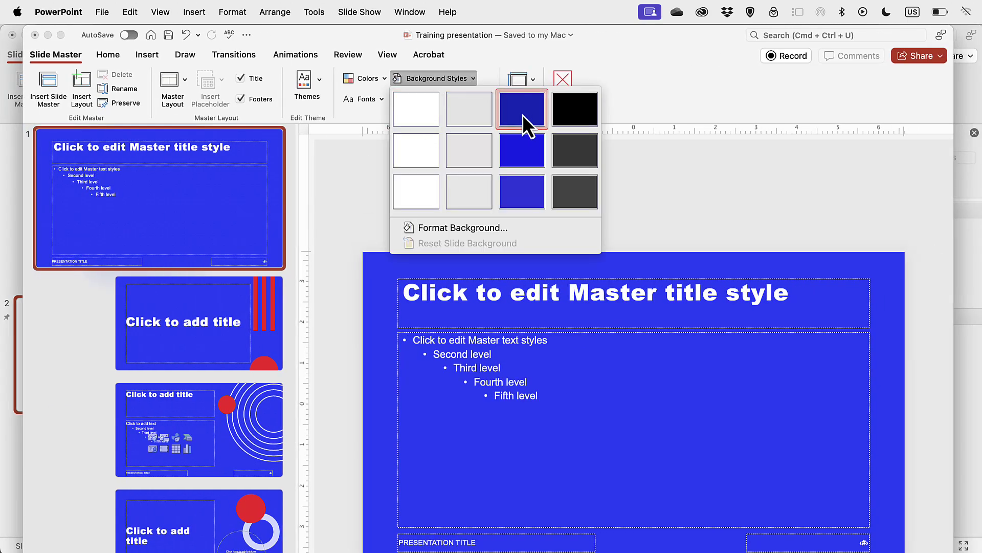
pyautogui.click(523, 115)
pyautogui.click(469, 78)
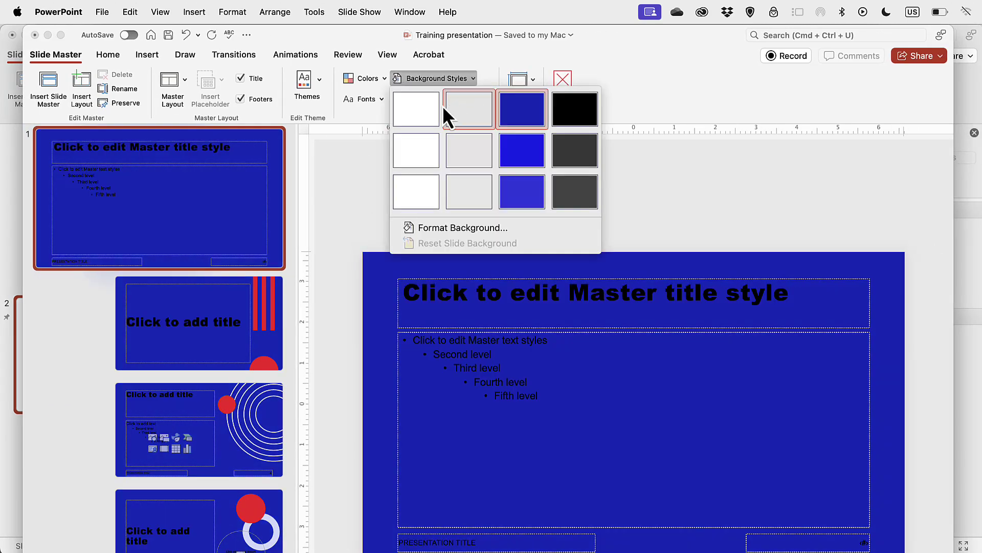
pyautogui.click(443, 106)
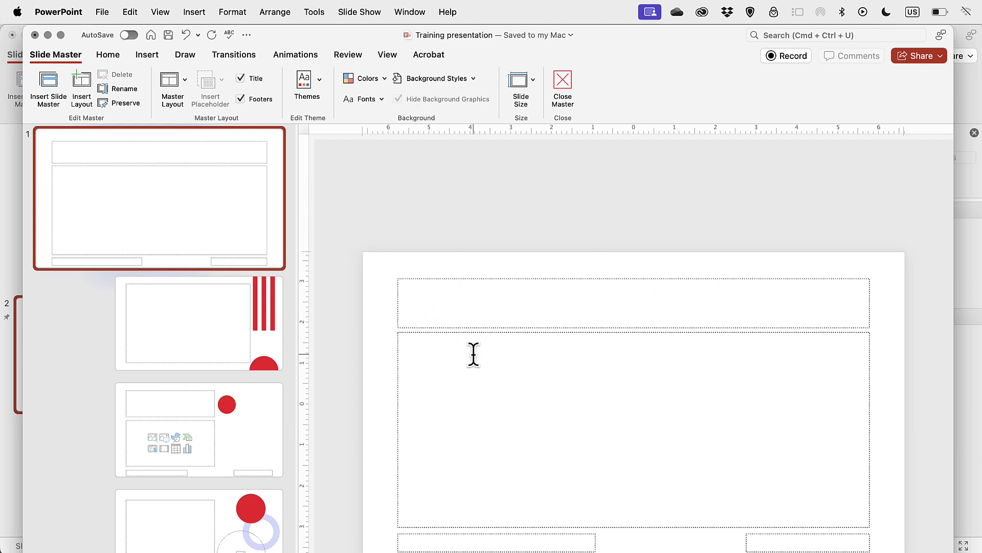
pyautogui.press('super+z')
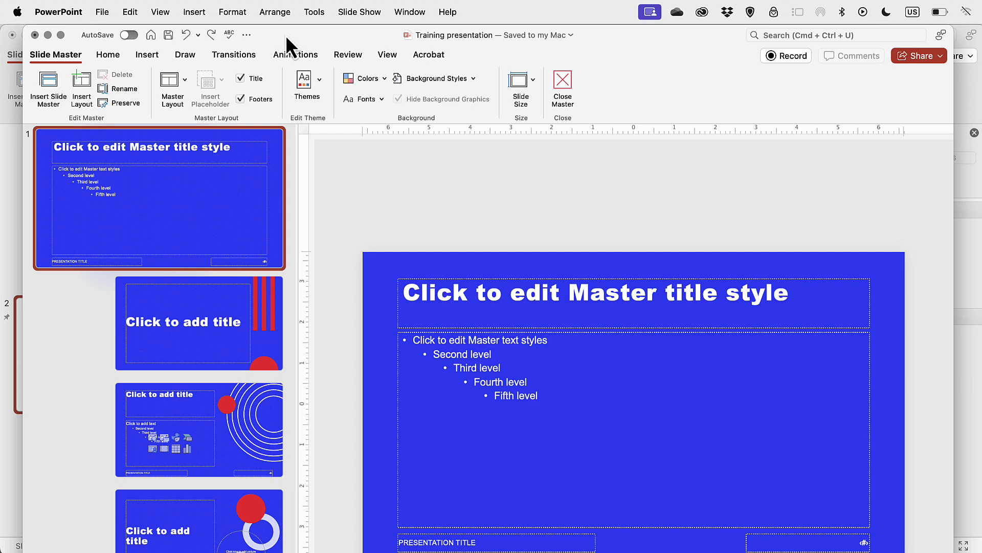
pyautogui.moveTo(285, 35); pyautogui.dragTo(285, 41)
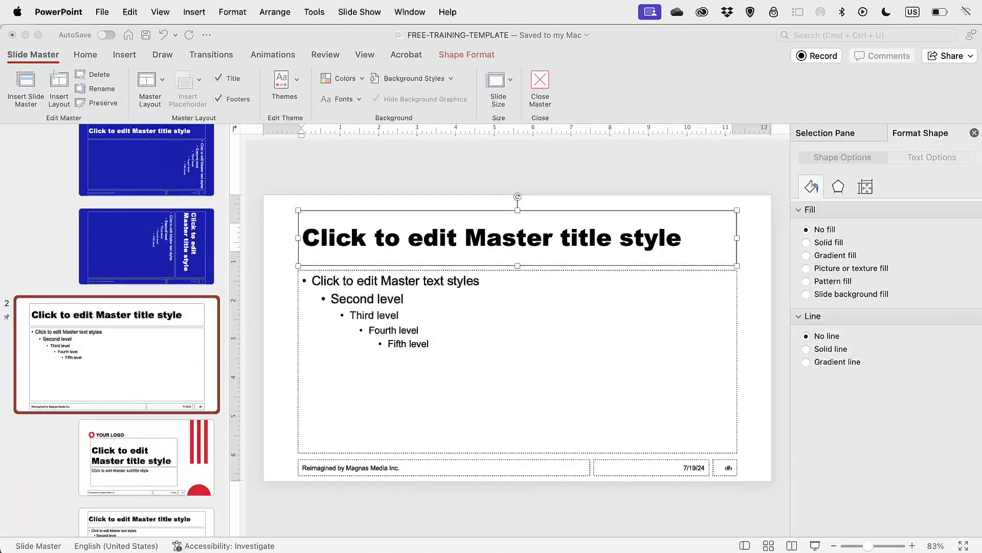
# Step: Activate the FREE-TRAINING-TEMPLATE window and select its blue slide master
pyautogui.scroll(-5, 154, 351)
pyautogui.scroll(10, 160, 331)
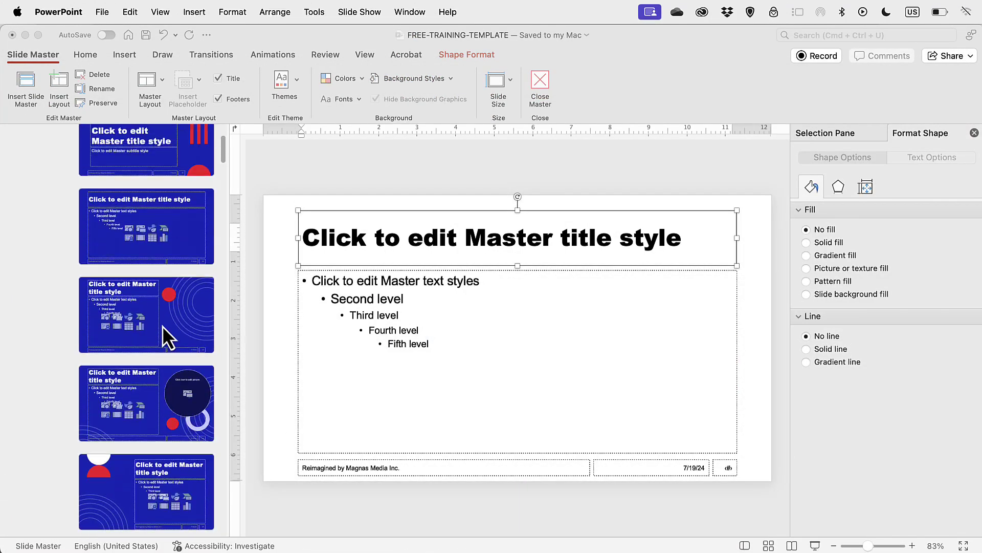
pyautogui.click(144, 176)
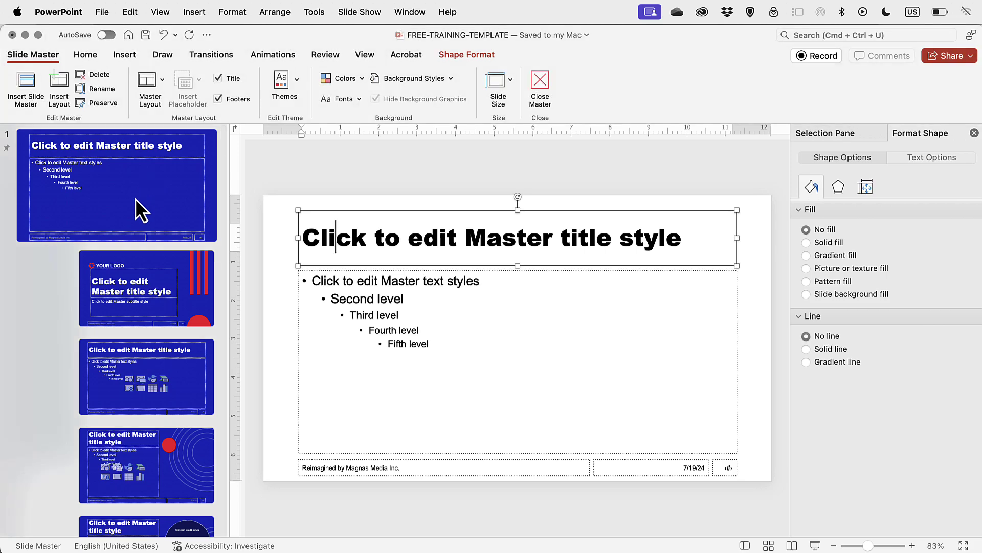
pyautogui.click(135, 199)
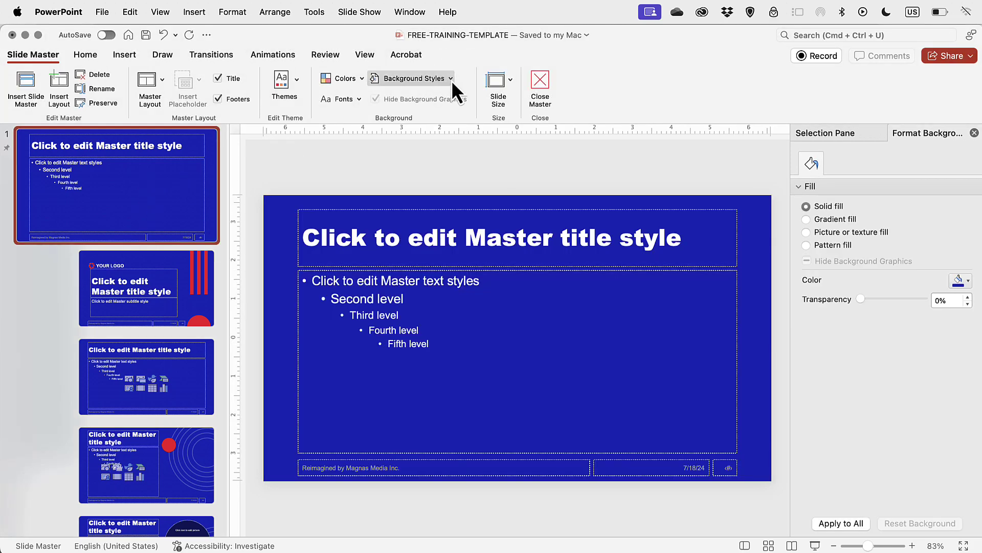
# Step: Review the theme Colors and Fonts lists without changing anything
pyautogui.click(361, 78)
pyautogui.click(619, 153)
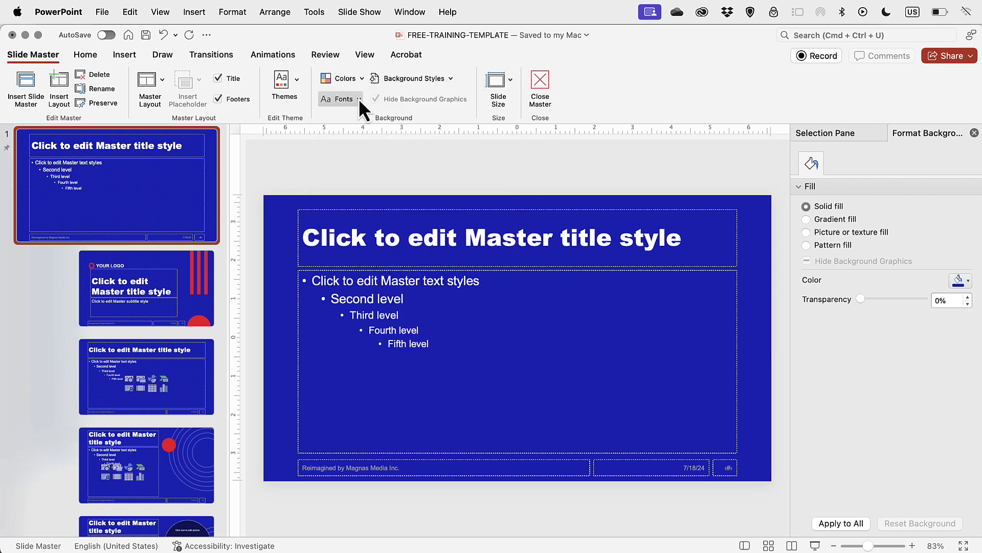
pyautogui.click(358, 99)
pyautogui.click(595, 168)
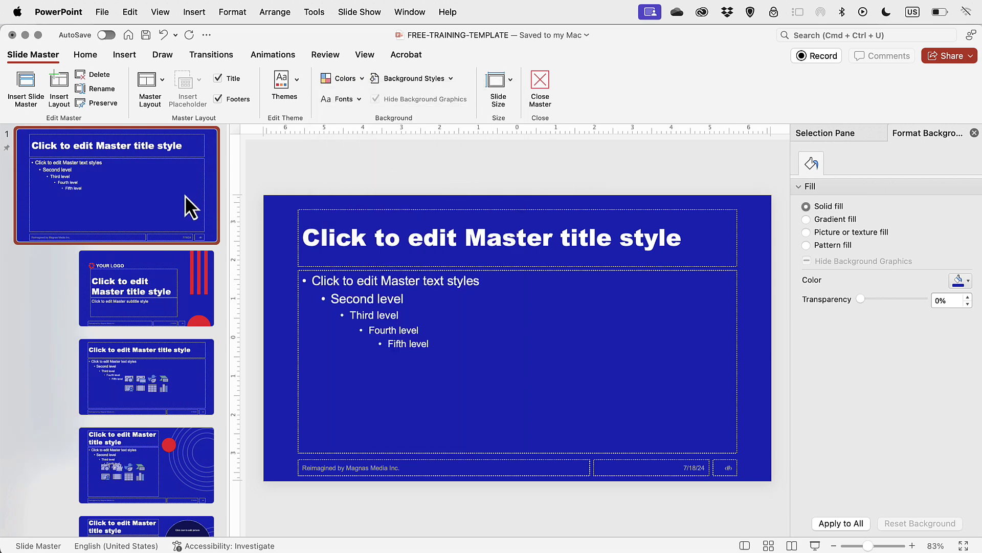
pyautogui.click(161, 12)
# Step: Return to Normal view and open slide 27, the white 'Free Basic Presentation' title slide
pyautogui.click(152, 35)
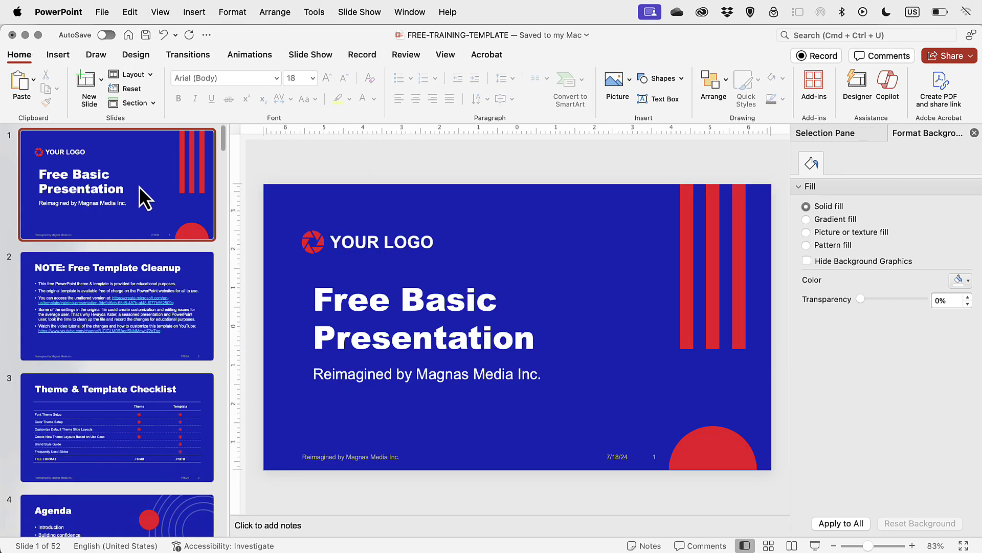
pyautogui.scroll(-20, 128, 248)
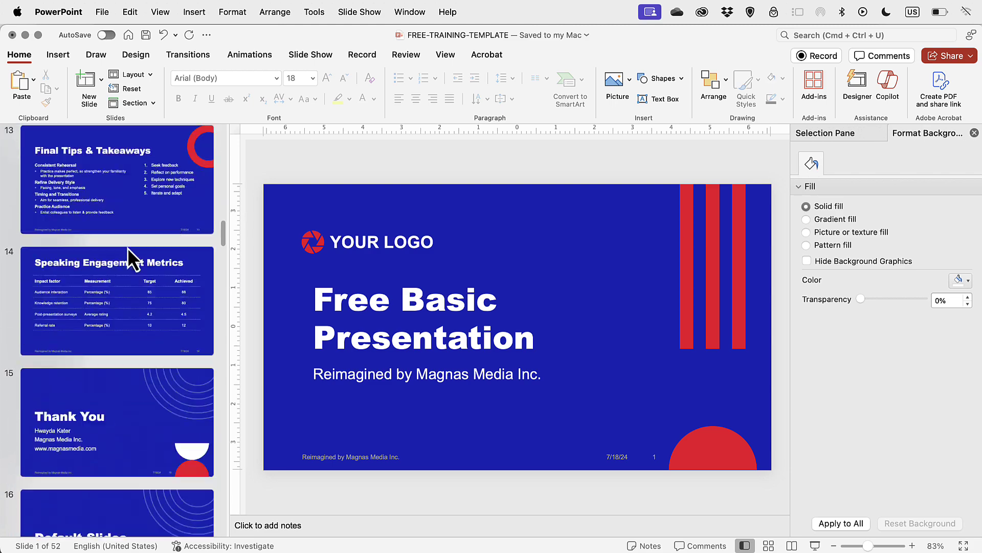
pyautogui.scroll(-10, 128, 248)
pyautogui.click(128, 248)
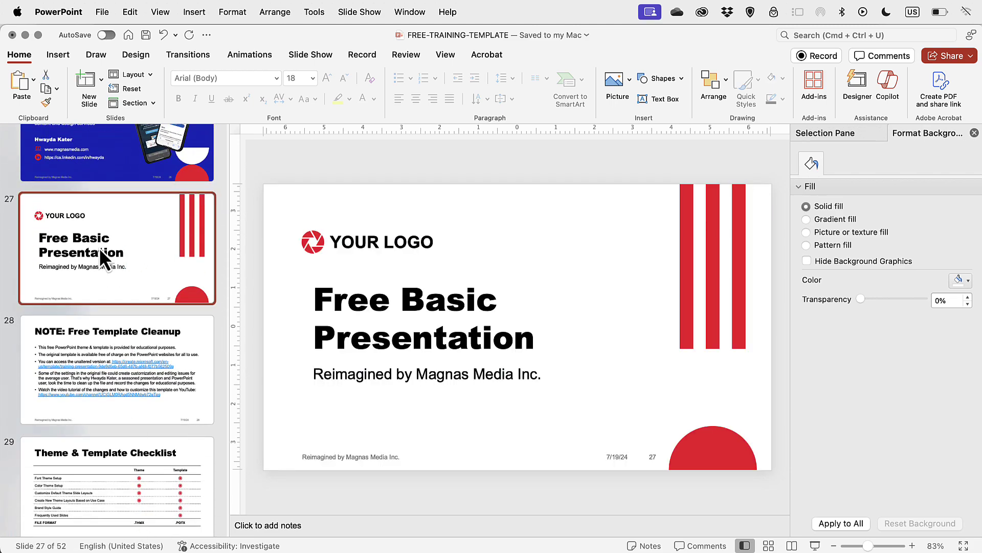
# Step: Apply the Light-Lavendar-Green colour scheme from the Design tab's Variants colours
pyautogui.click(137, 55)
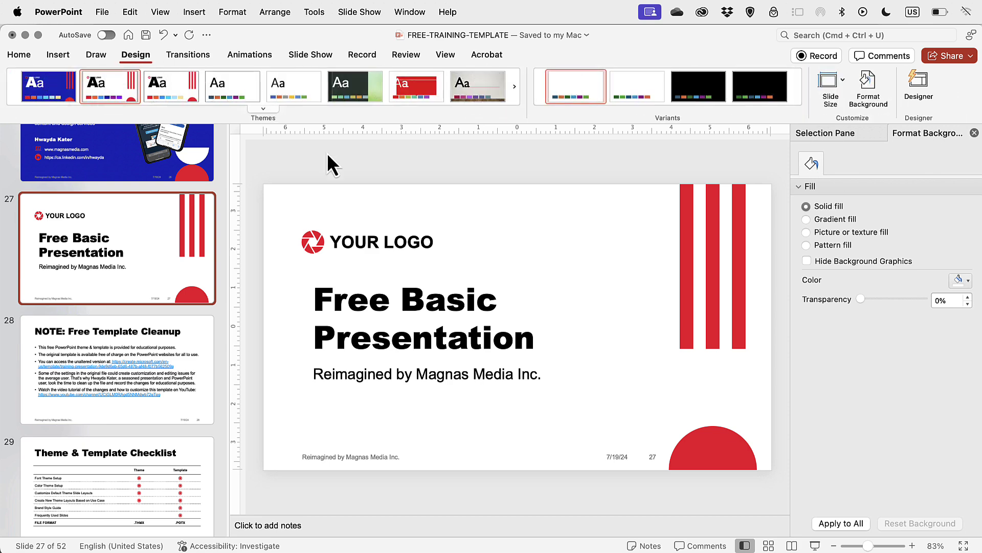
pyautogui.click(667, 109)
pyautogui.moveTo(614, 180)
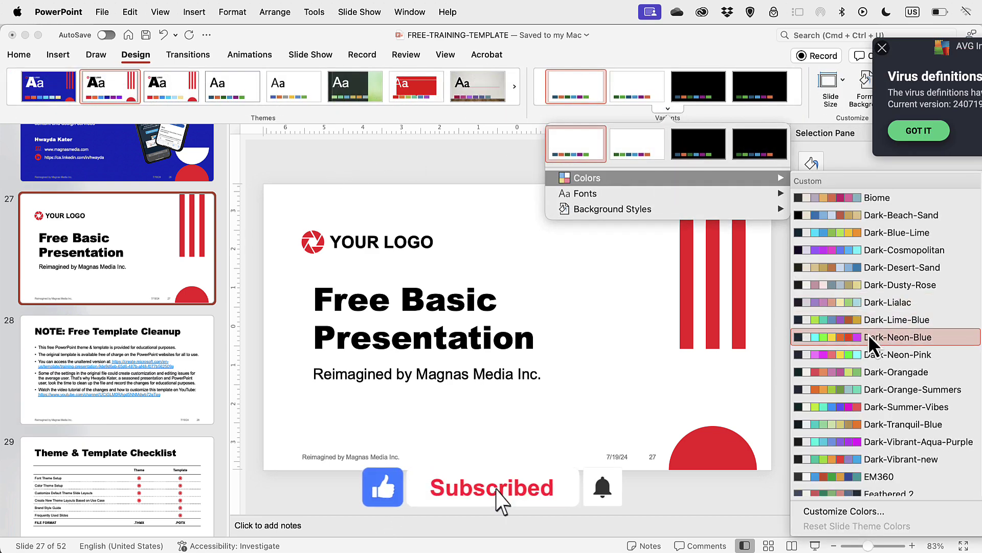
pyautogui.scroll(-10, 868, 330)
pyautogui.scroll(-3, 873, 353)
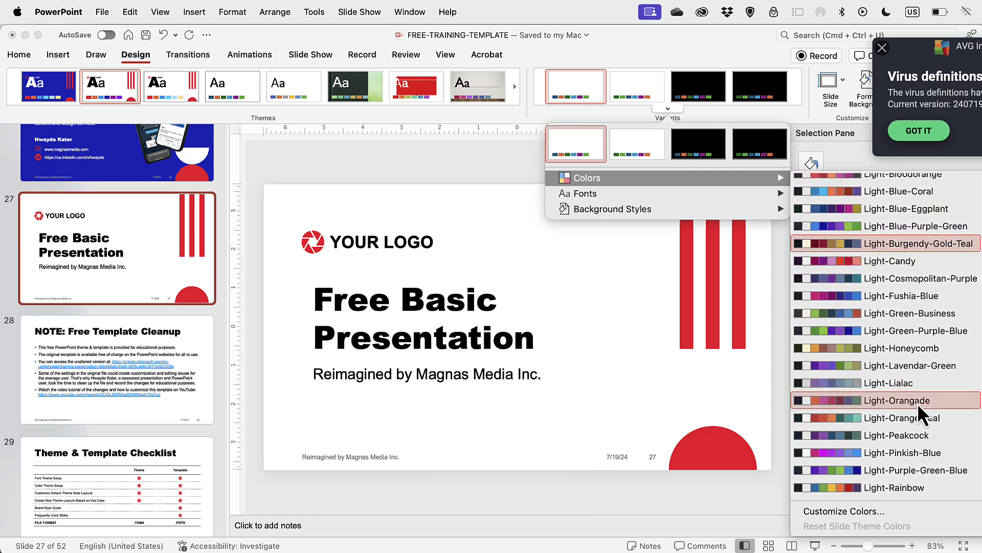
pyautogui.scroll(-2, 916, 402)
pyautogui.click(846, 334)
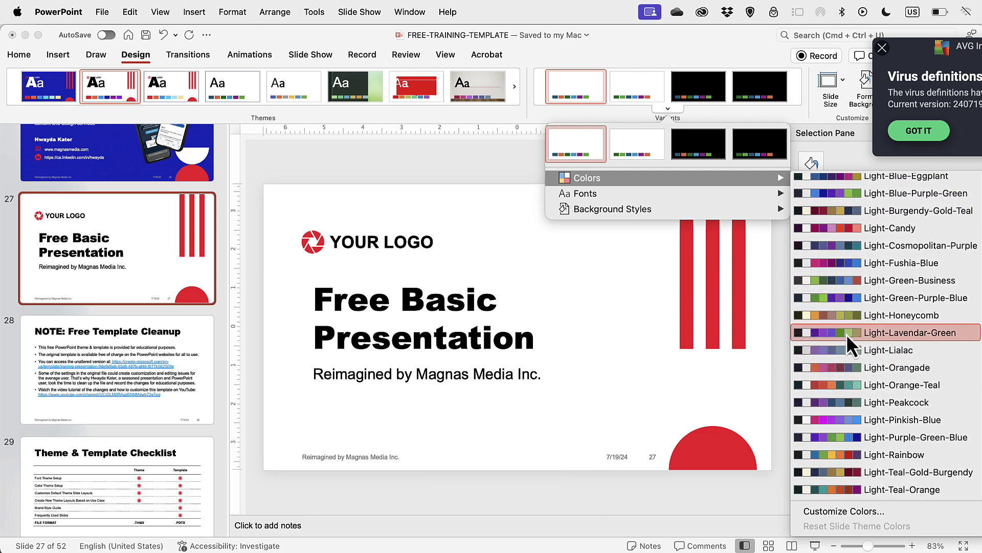
# Step: Open slide 48, the Default Title Slide
pyautogui.scroll(-15, 170, 281)
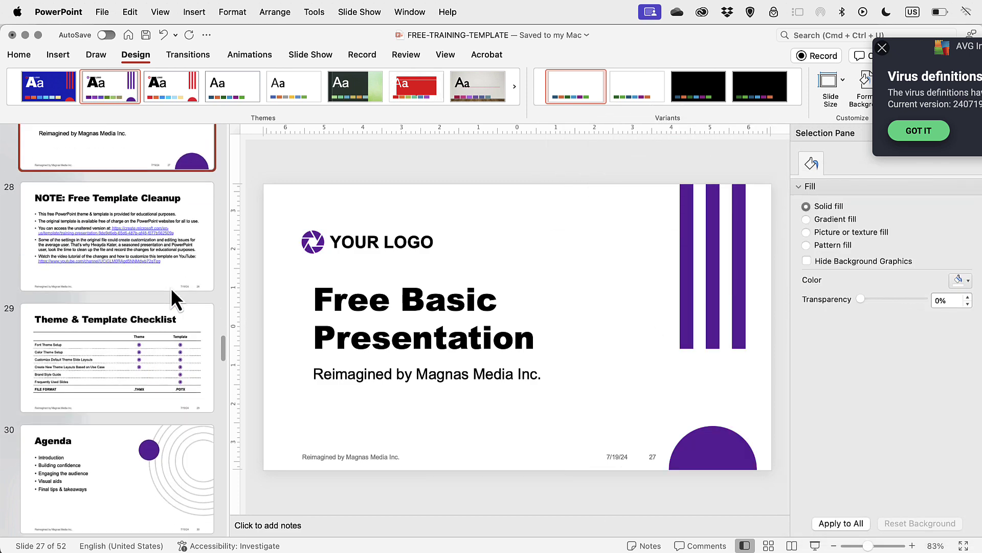
pyautogui.scroll(-15, 171, 289)
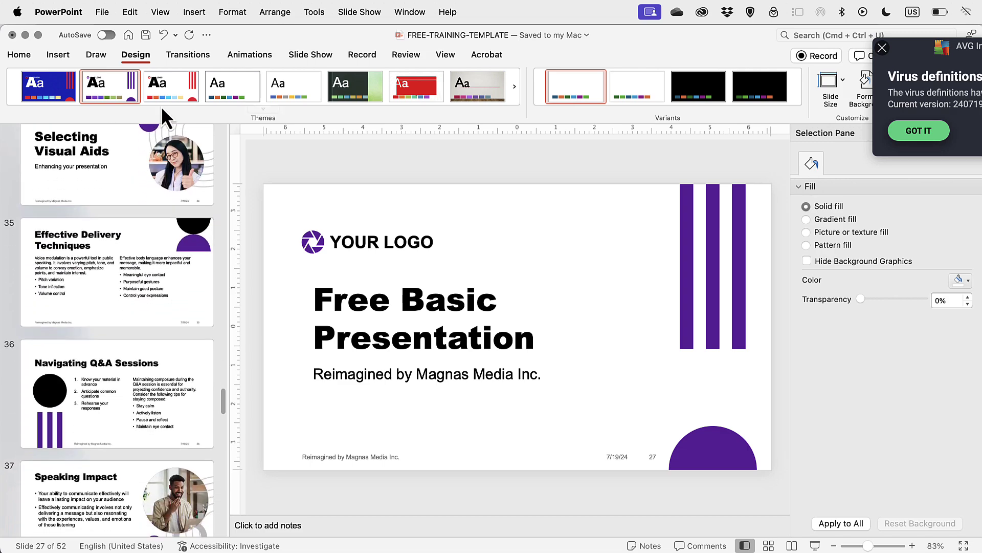
pyautogui.scroll(-15, 158, 351)
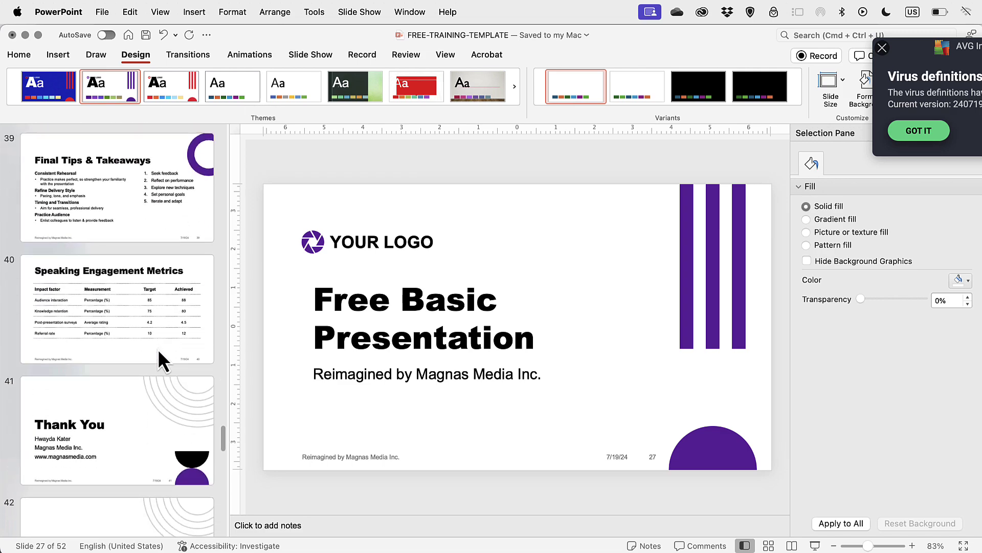
pyautogui.scroll(-8, 158, 348)
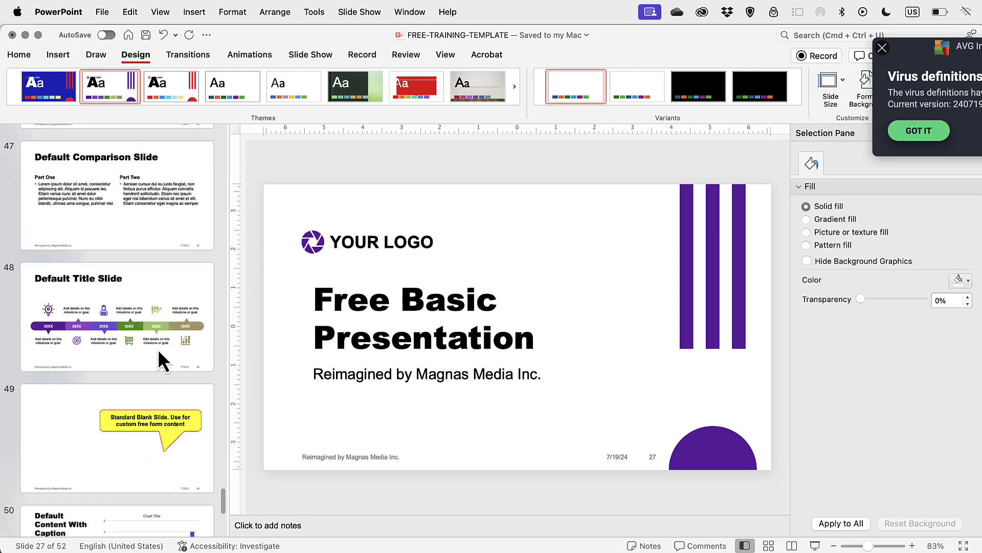
pyautogui.click(199, 296)
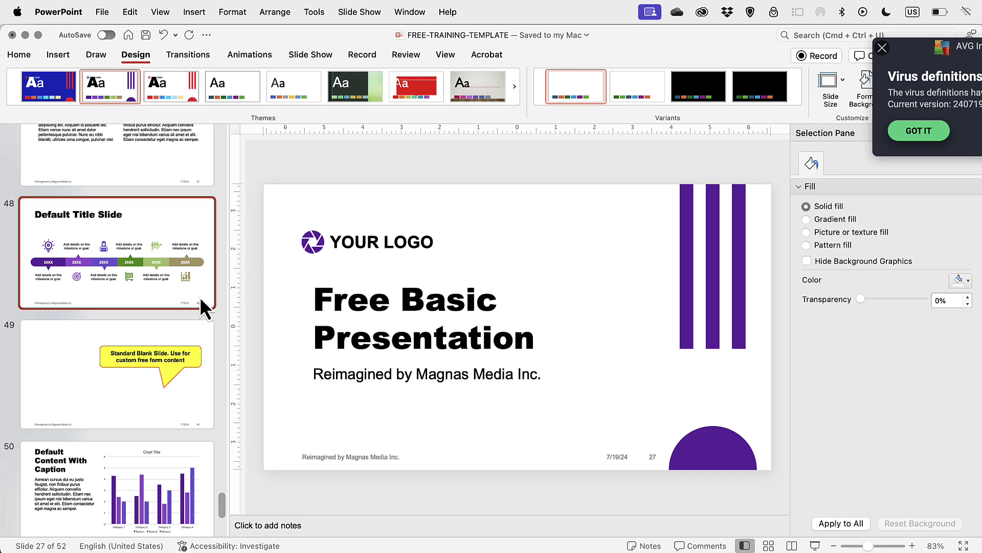